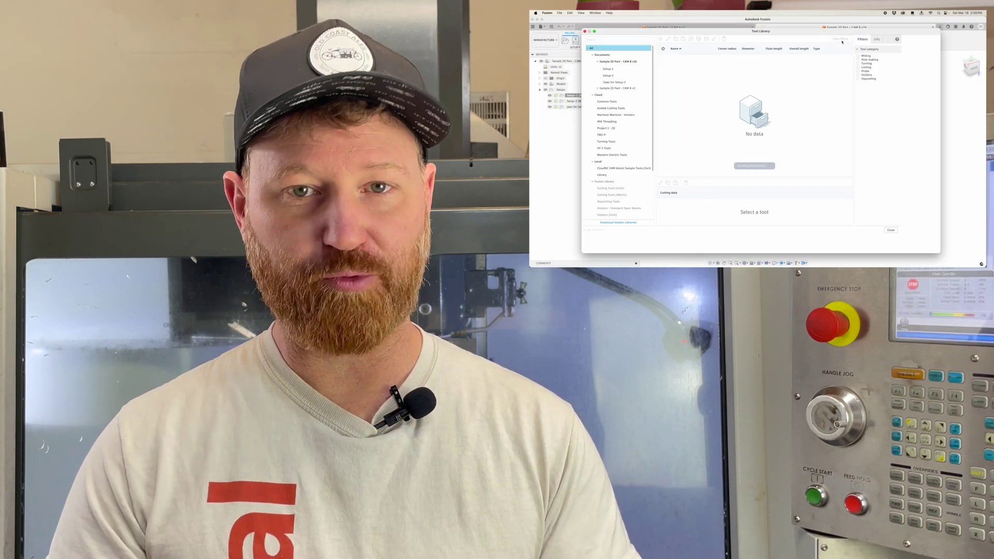
# Import the Project 1 tools file from the Project-1-Completed folder into the Cloud tool libraries
pyautogui.click(598, 95)
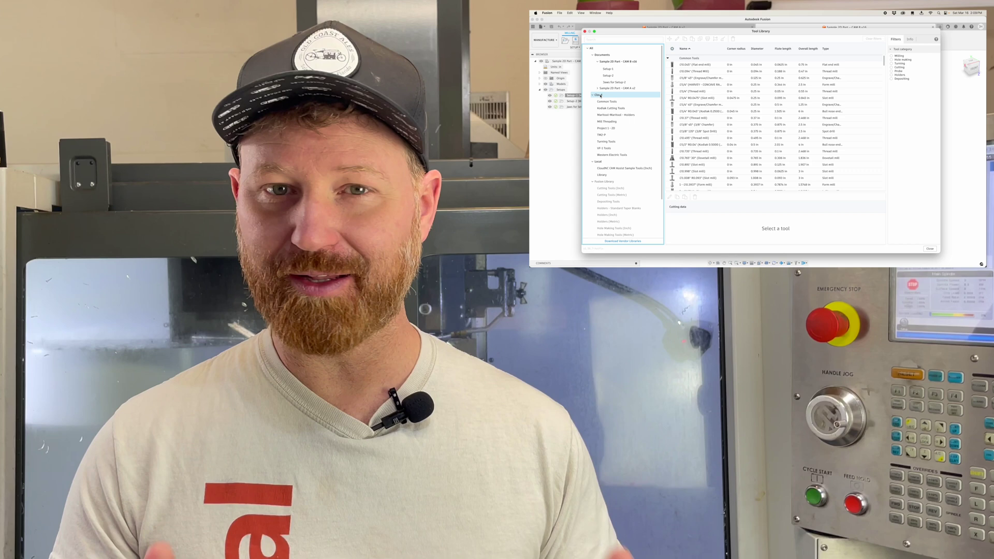
pyautogui.rightClick(600, 96)
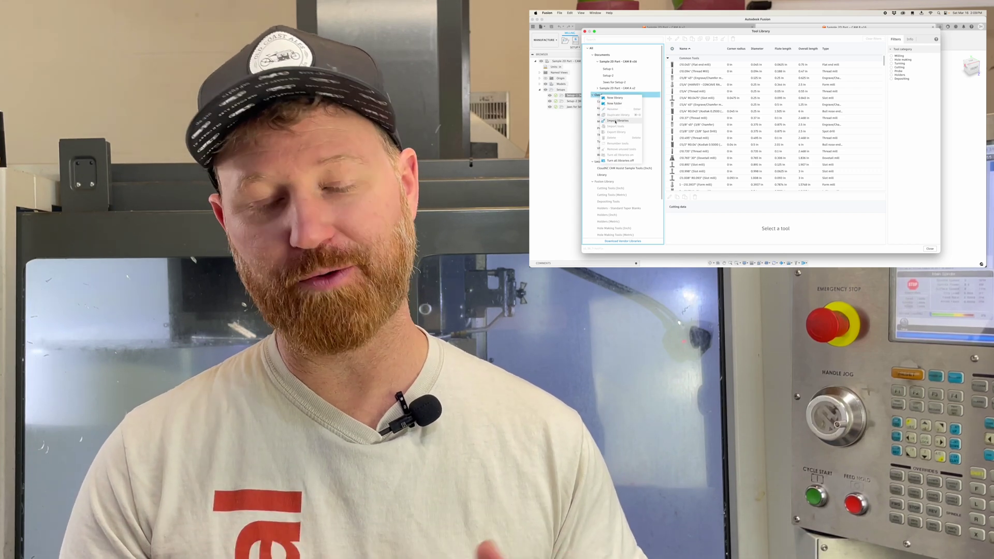
pyautogui.click(616, 121)
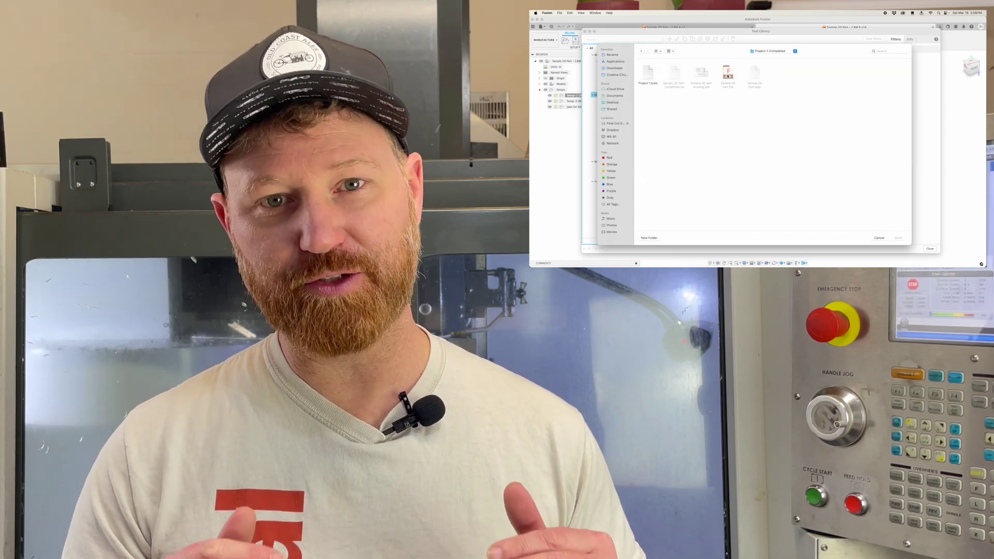
pyautogui.click(648, 73)
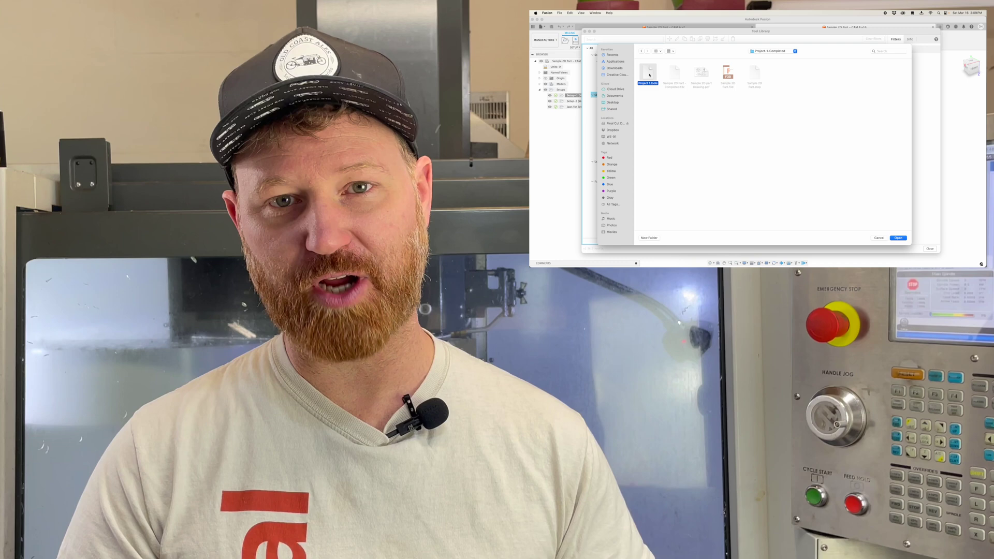
pyautogui.click(898, 238)
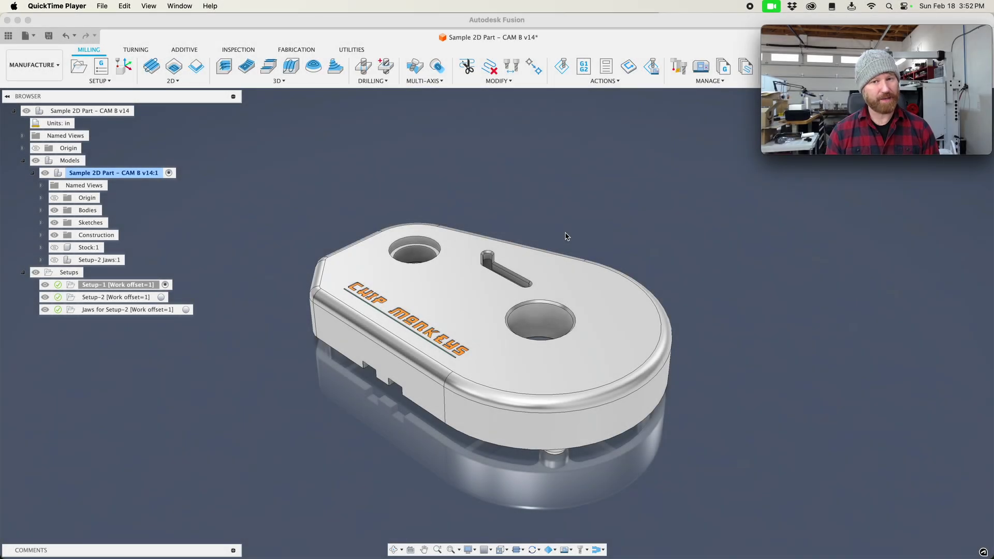
# Review Setup-2 and Jaws for Setup-2 by activating each, and make Setup-1 active again
pyautogui.click(161, 297)
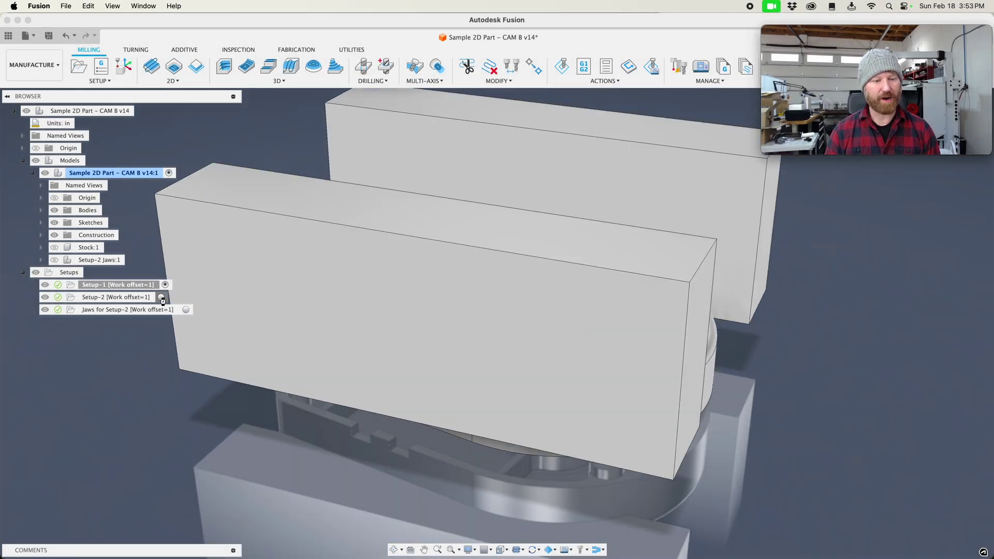
pyautogui.click(186, 309)
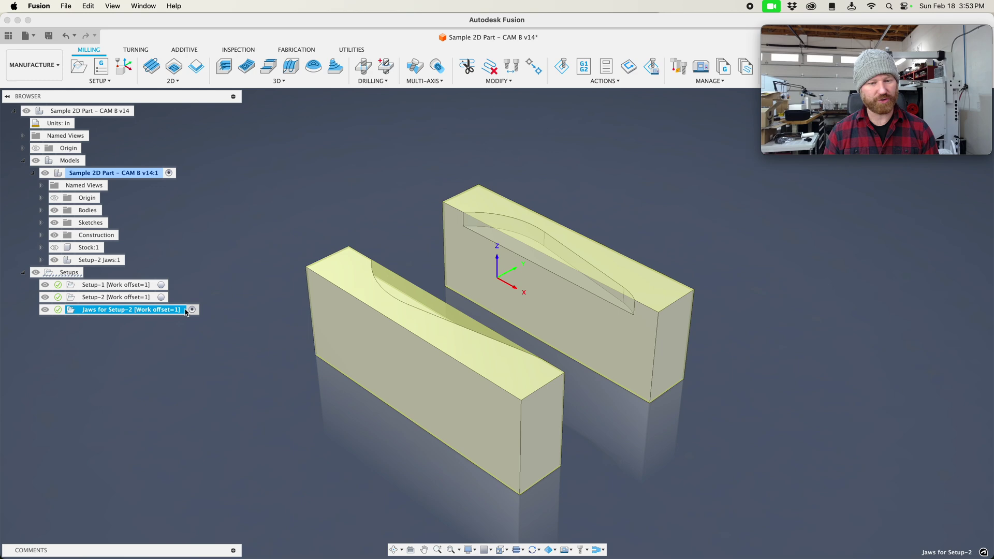
pyautogui.click(162, 285)
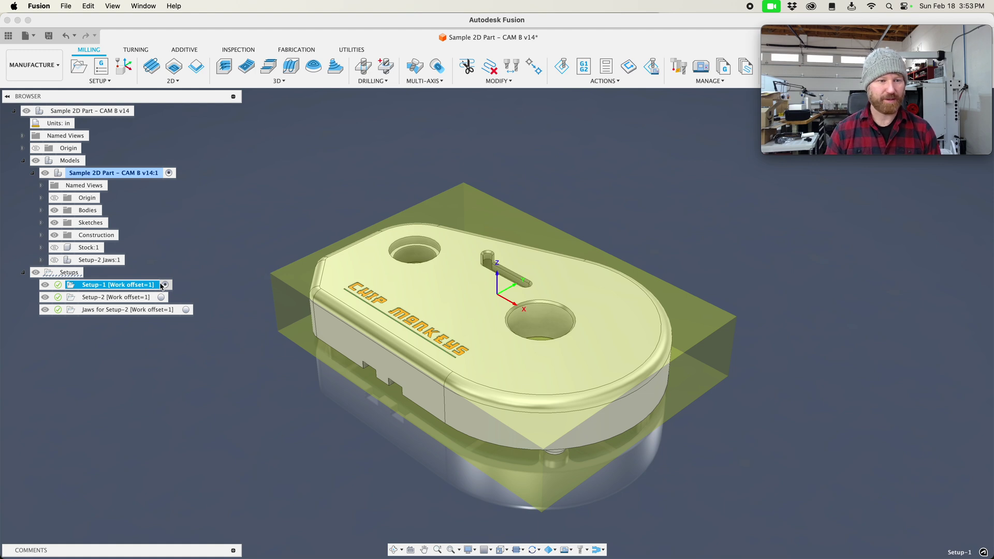
# Create a Face operation in Setup-1 using tool 1, the Aluminum Shell Mill from the Project 1 - 2D library
pyautogui.click(151, 69)
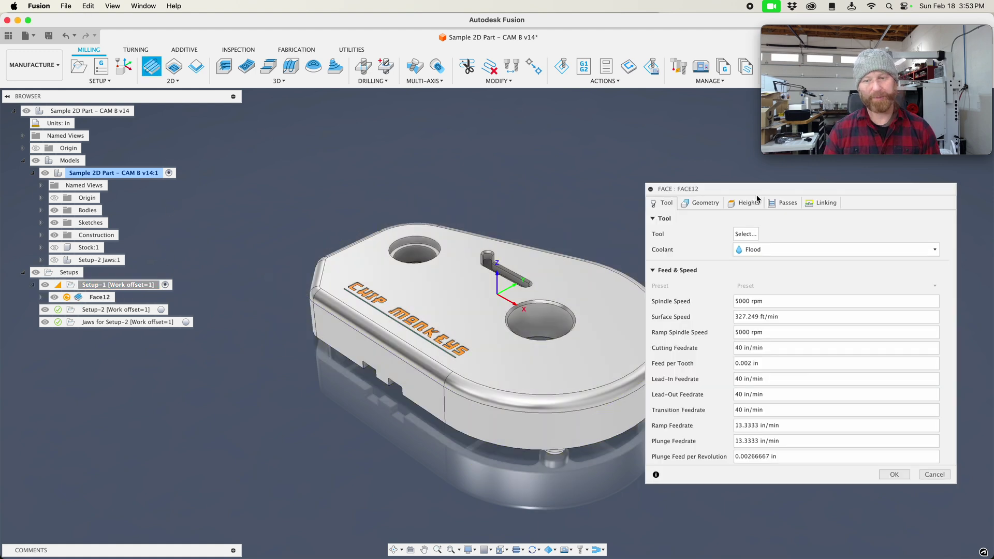
pyautogui.click(745, 233)
pyautogui.click(161, 201)
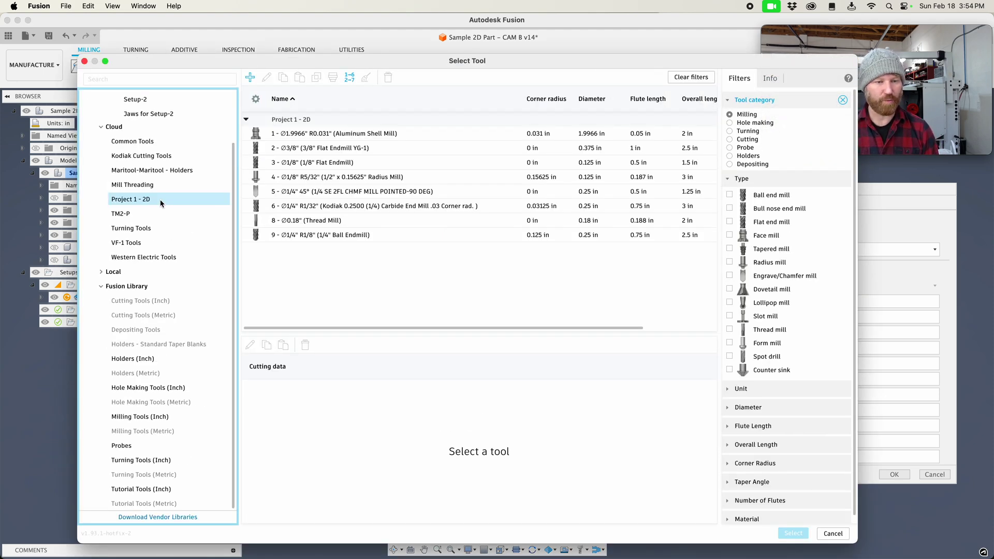
pyautogui.click(295, 135)
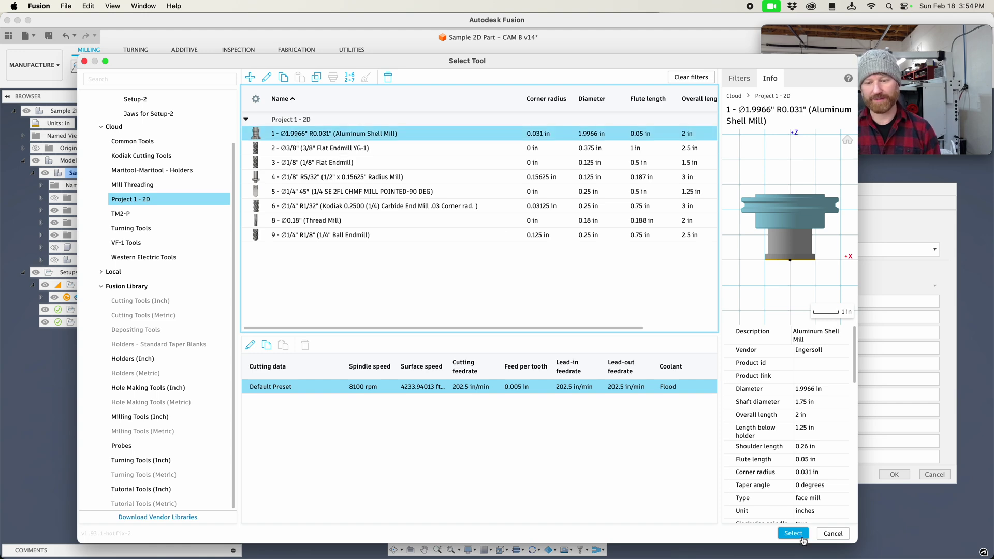
pyautogui.click(792, 533)
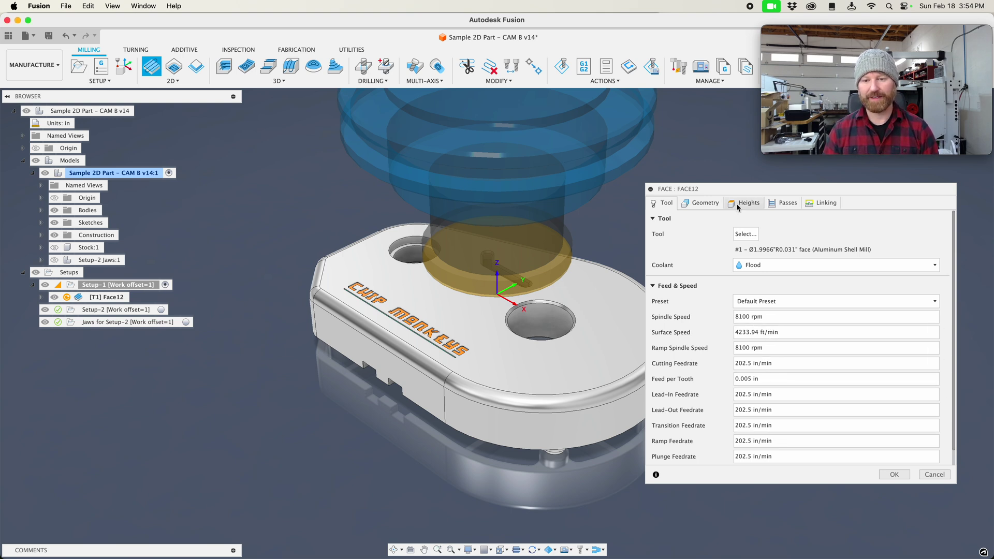
pyautogui.click(898, 477)
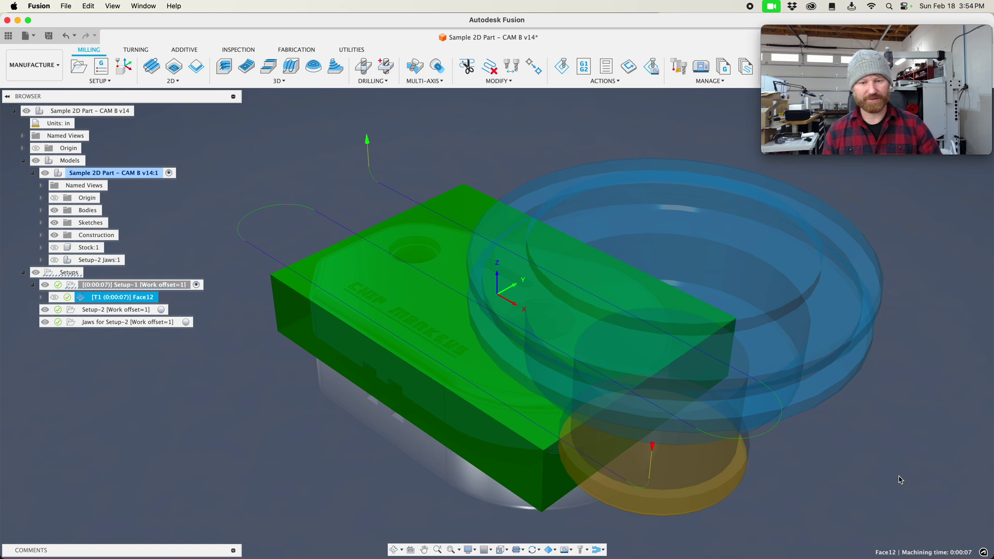
# Start a 2D Adaptive Clearing operation with tool 2, the 3/8" Flat Endmill YG-1 from the Project 1 - 2D library
pyautogui.keyDown('shift'); pyautogui.moveTo(519, 315); pyautogui.dragTo(446, 262, button='middle'); pyautogui.keyUp('shift')
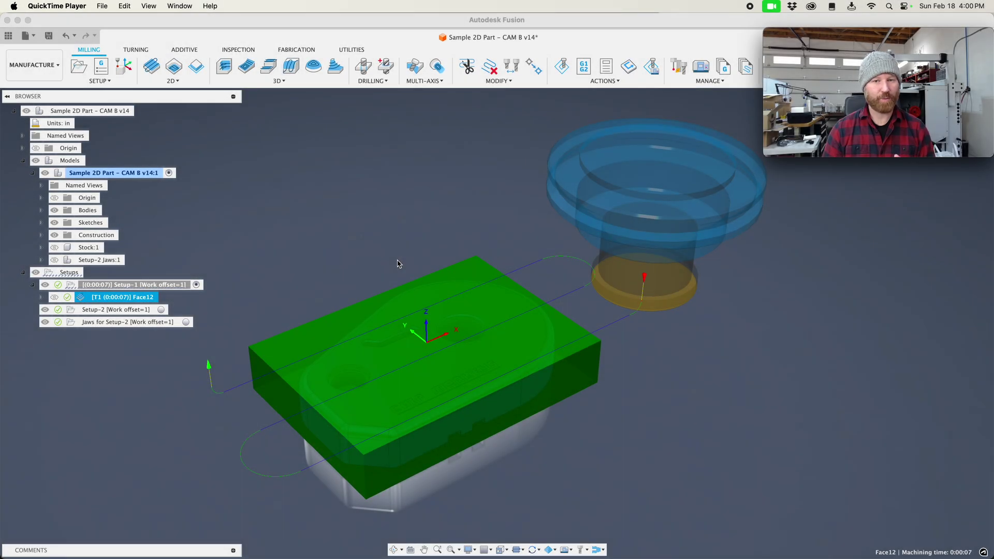
pyautogui.click(173, 81)
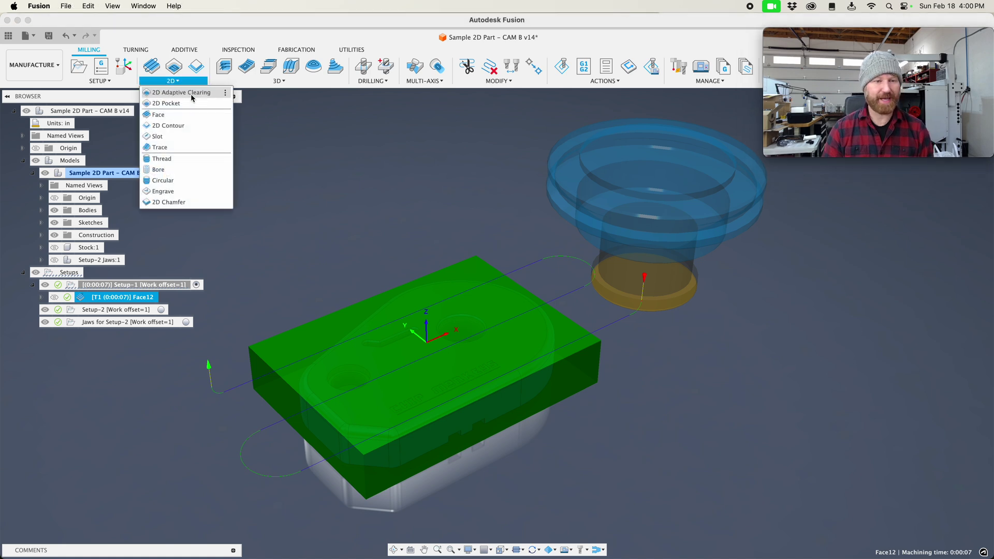
pyautogui.click(181, 92)
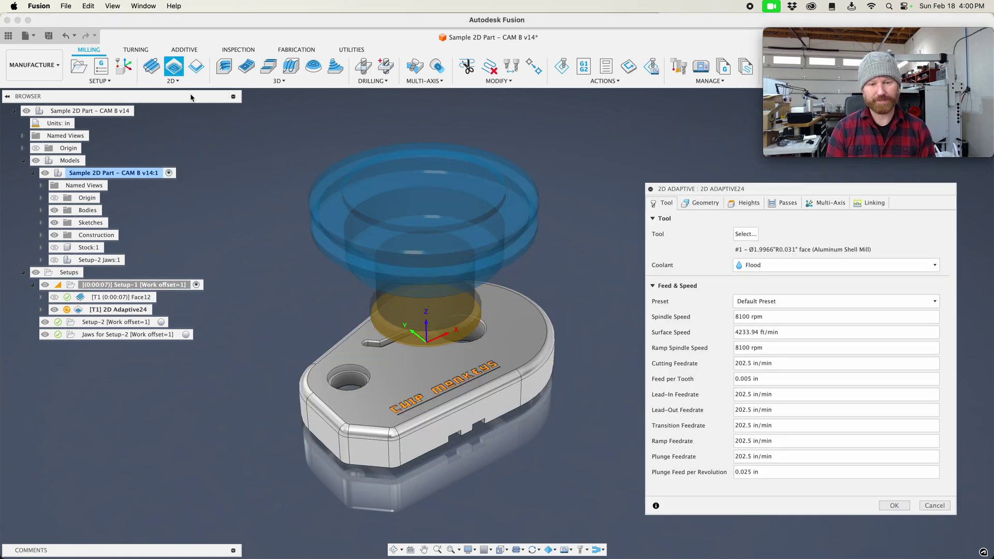
pyautogui.click(745, 234)
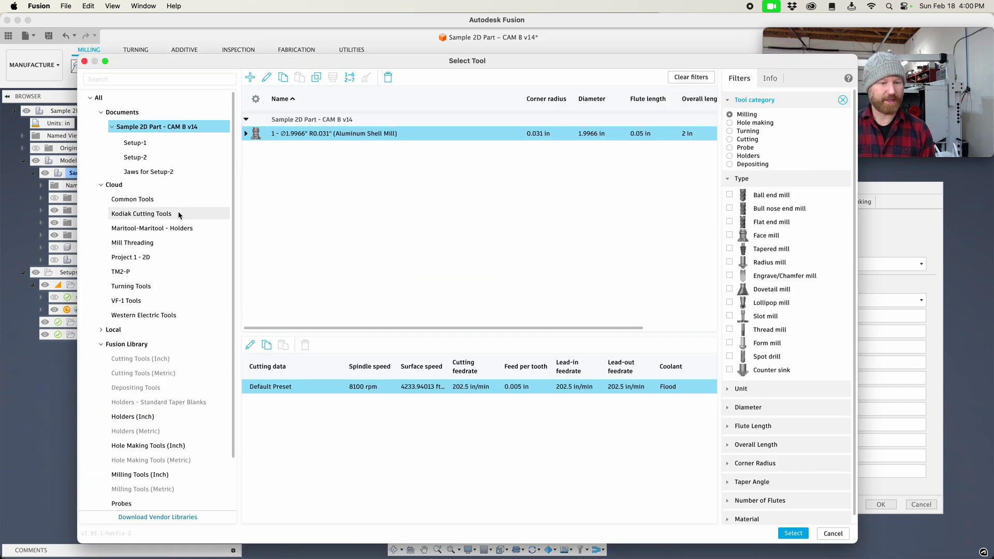
pyautogui.click(169, 257)
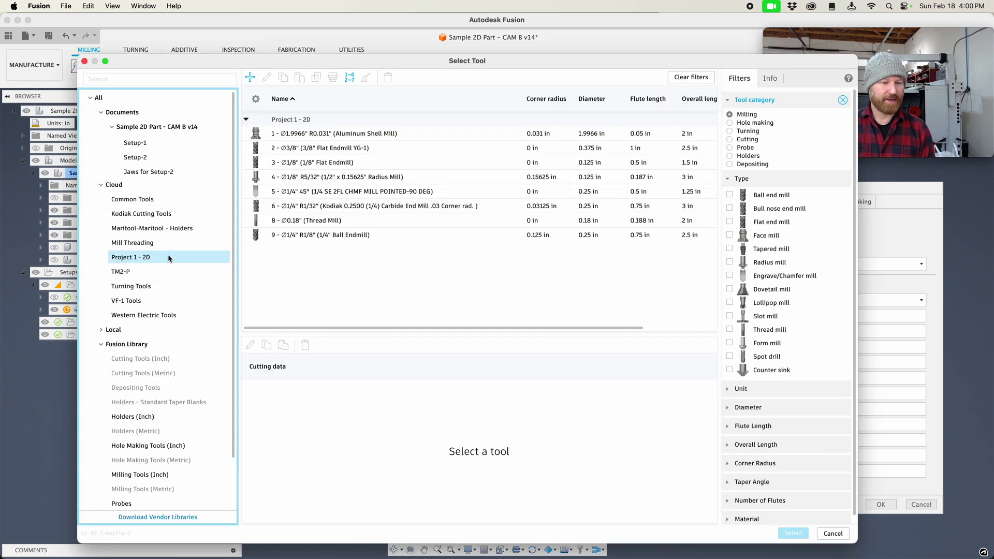
pyautogui.click(381, 151)
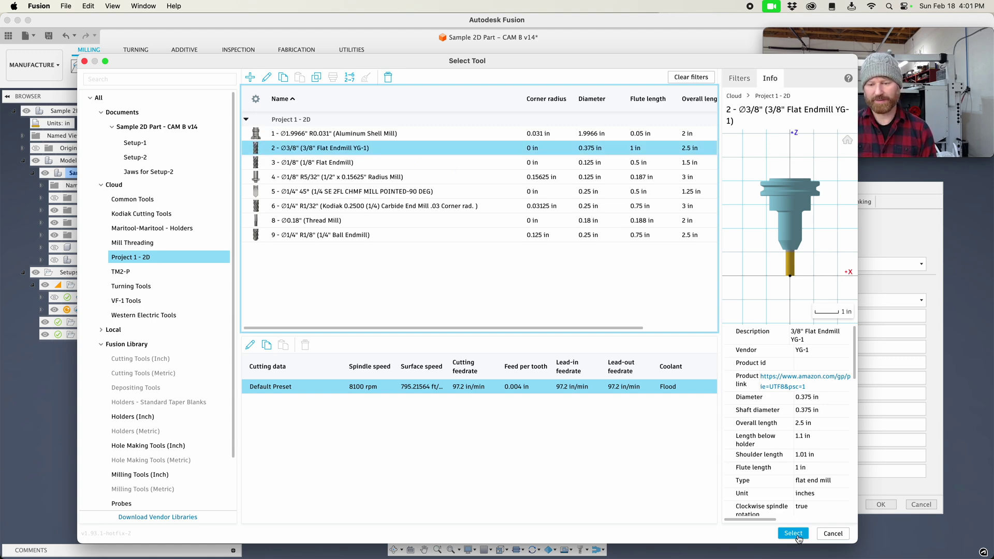
pyautogui.click(792, 533)
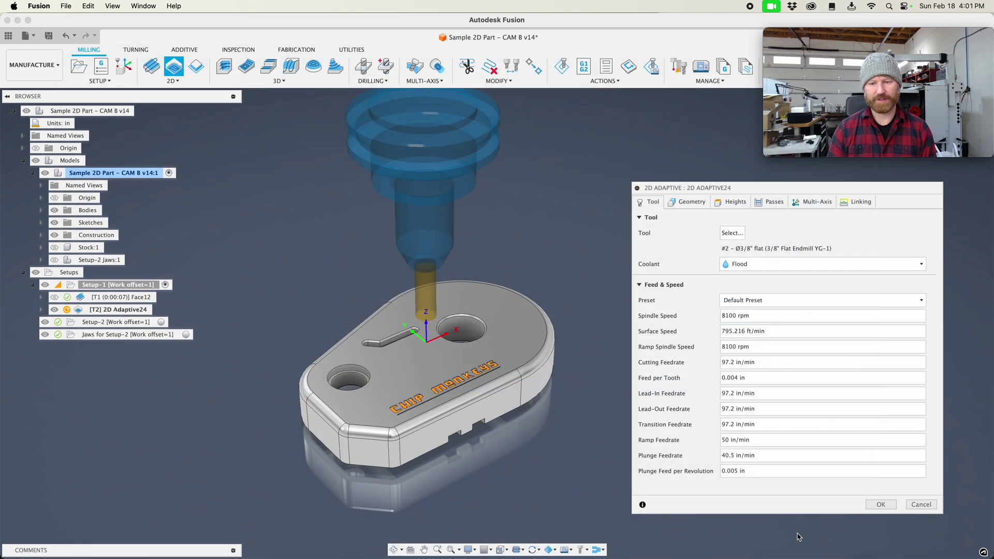
# Select the counterbore floor edge of the smaller hole as the adaptive operation's pocket geometry
pyautogui.click(696, 203)
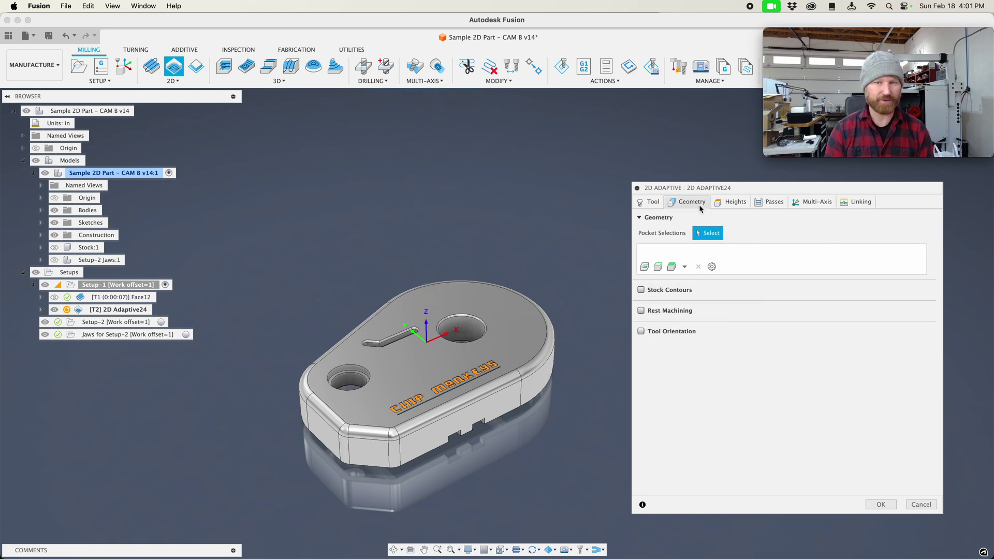
pyautogui.scroll(5, 481, 408)
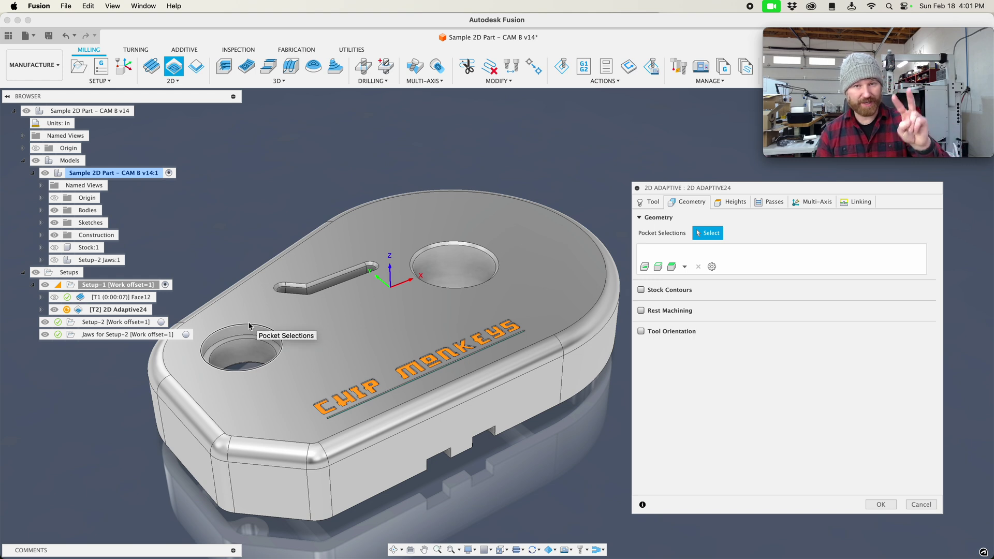
pyautogui.click(249, 336)
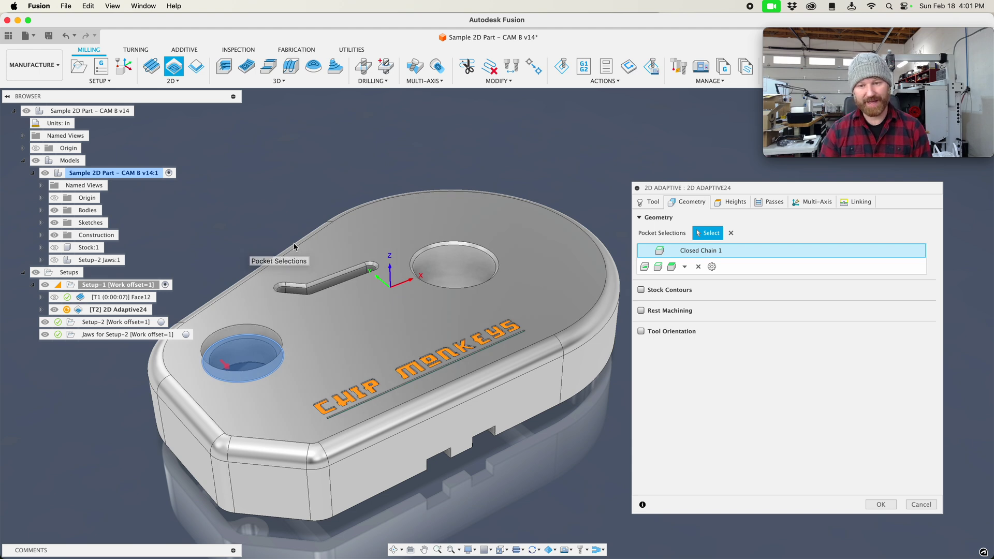
# Check the adaptive operation's heights, tolerance, optimal load and stock to leave, and generate the toolpath with the default settings
pyautogui.click(732, 202)
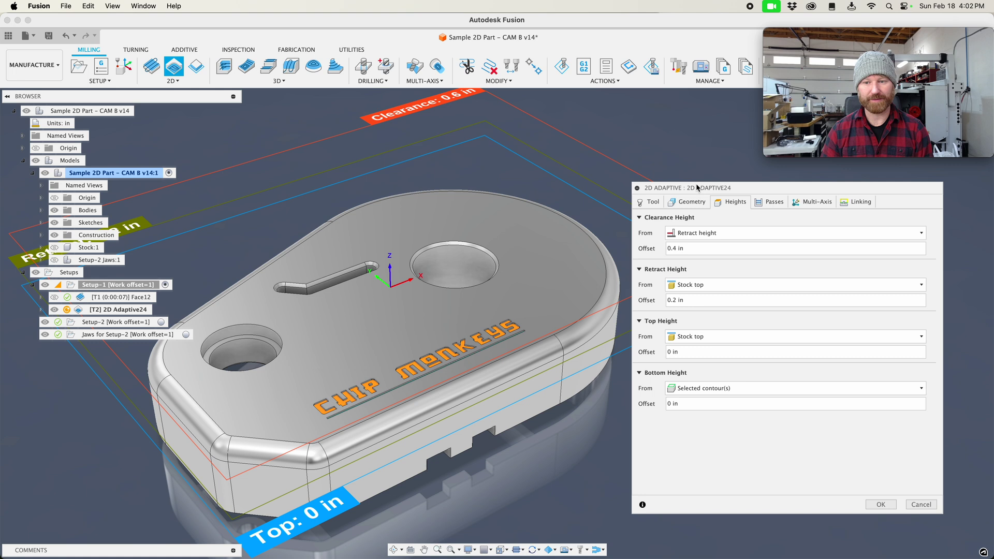
pyautogui.click(771, 202)
pyautogui.moveTo(760, 188); pyautogui.dragTo(763, 185)
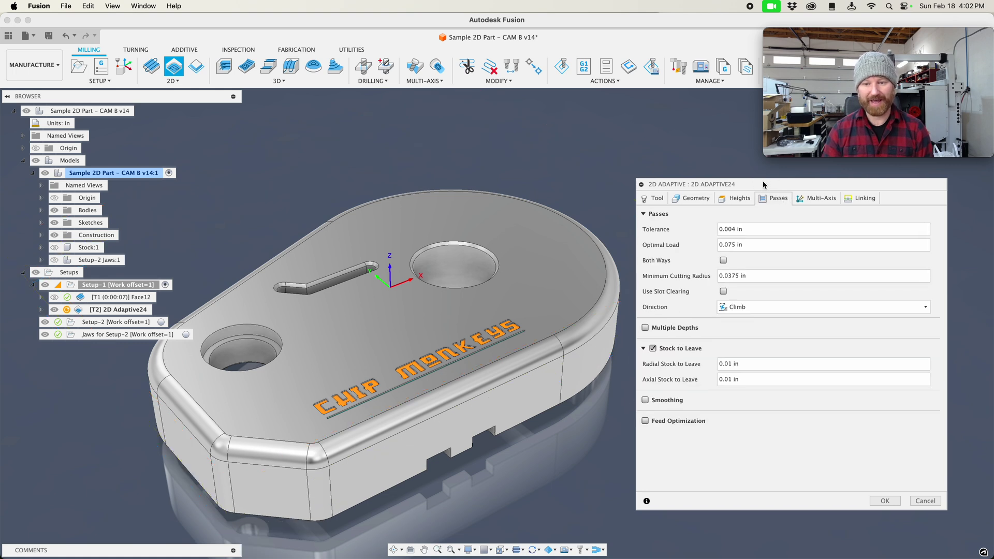
pyautogui.moveTo(755, 223); pyautogui.dragTo(717, 229)
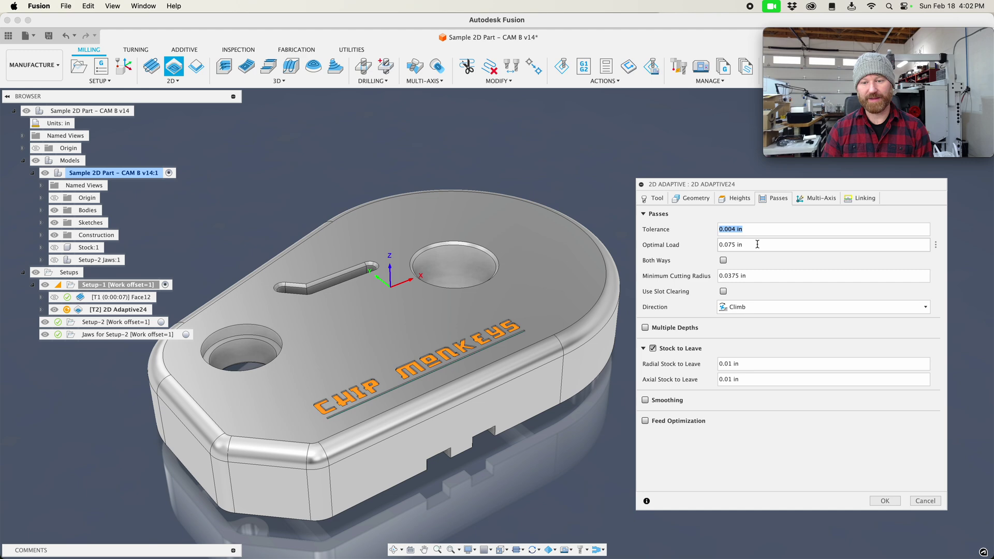
pyautogui.moveTo(757, 244); pyautogui.dragTo(721, 245)
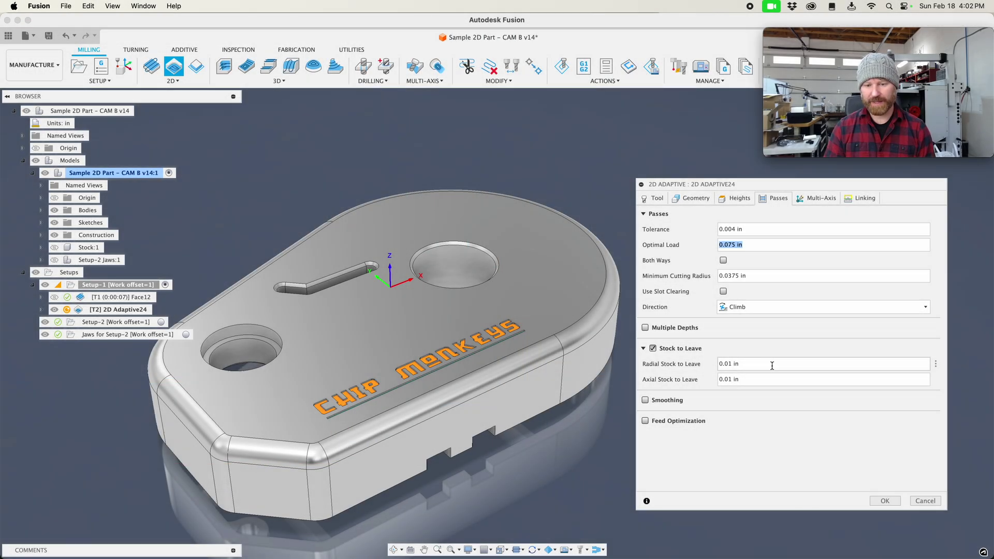
pyautogui.moveTo(770, 366); pyautogui.dragTo(712, 382)
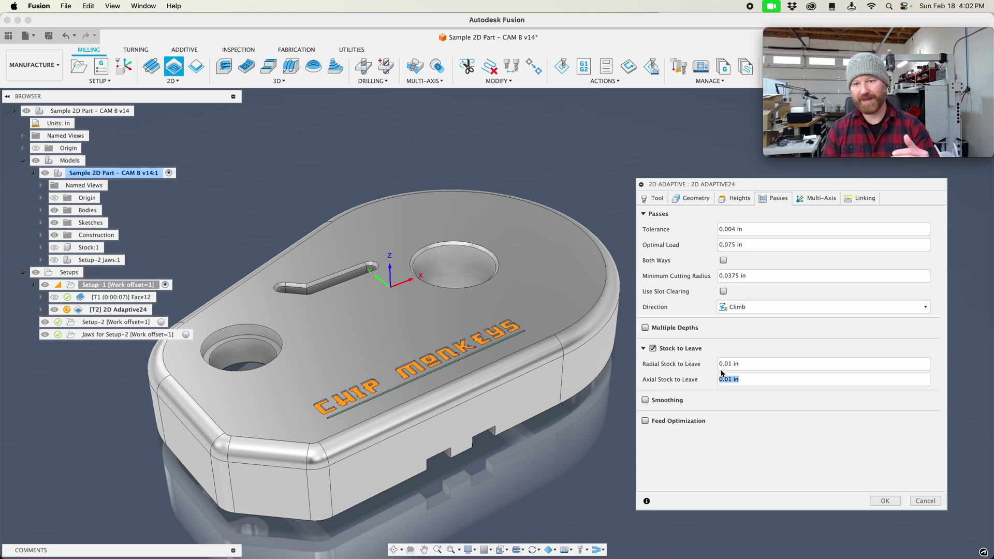
pyautogui.moveTo(756, 228); pyautogui.dragTo(692, 232)
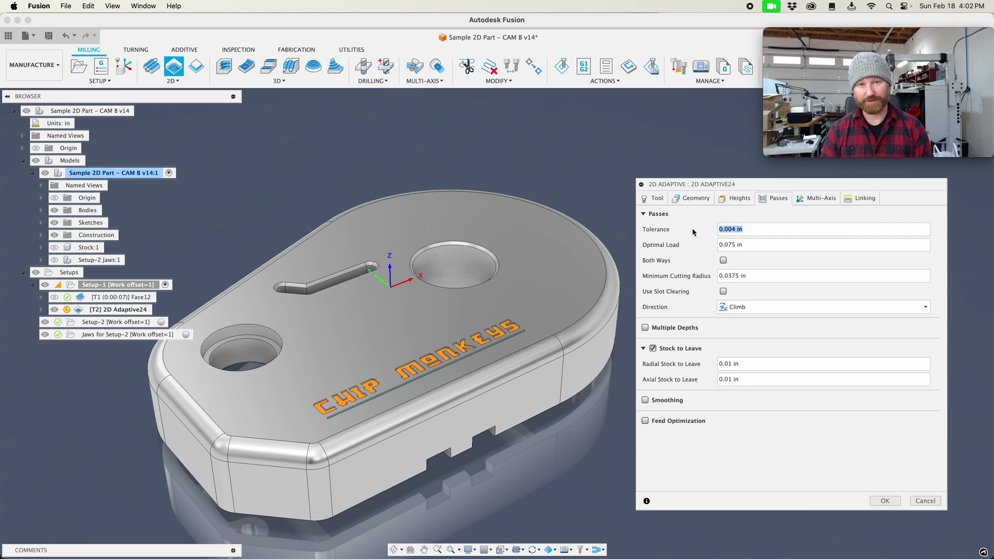
pyautogui.click(886, 500)
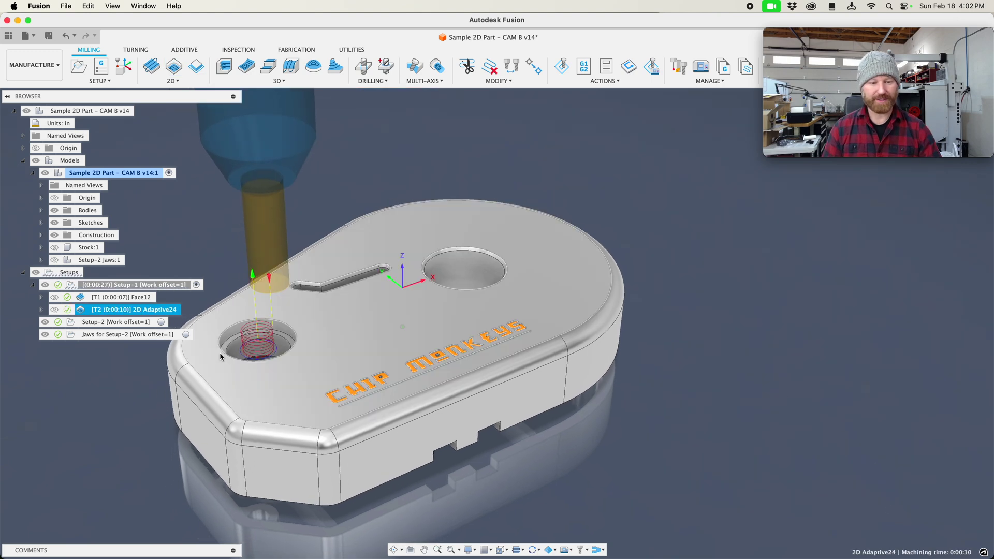
# Inspect the adaptive toolpath in the stock, the walls of both through holes and the notched side face
pyautogui.moveTo(222, 338); pyautogui.dragTo(317, 333, button='middle')
pyautogui.click(340, 334)
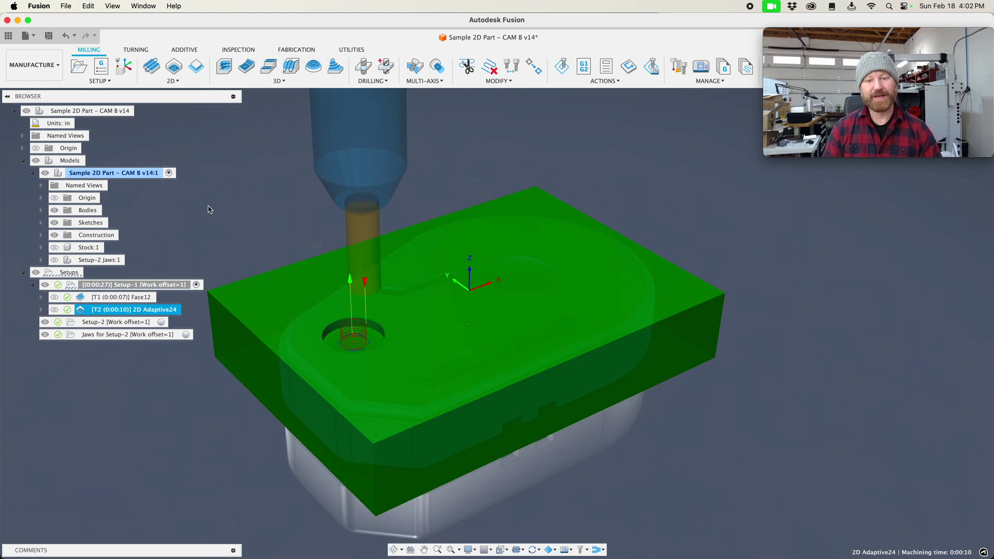
pyautogui.click(213, 204)
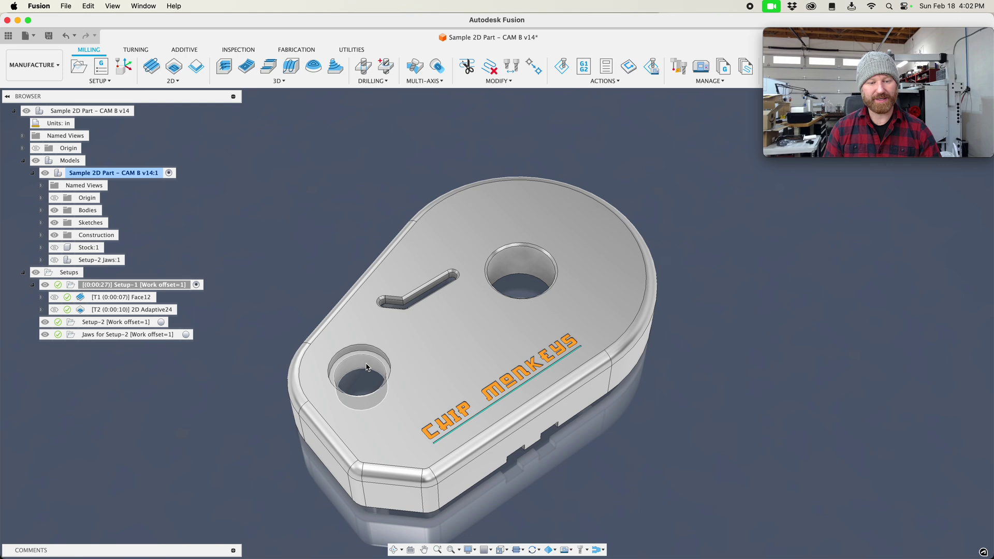
pyautogui.click(367, 369)
pyautogui.keyDown('shift'); pyautogui.click(525, 275); pyautogui.keyUp('shift')
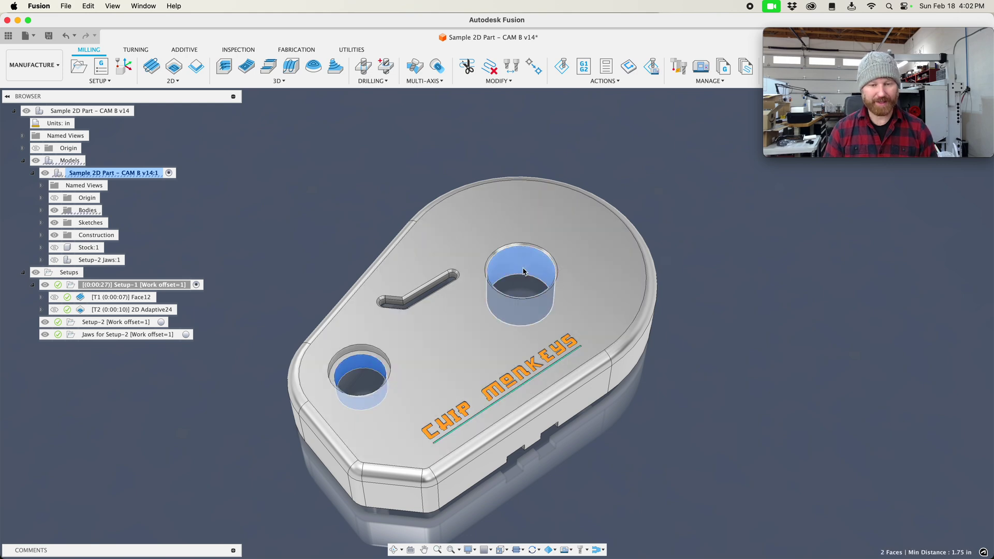
pyautogui.click(483, 459)
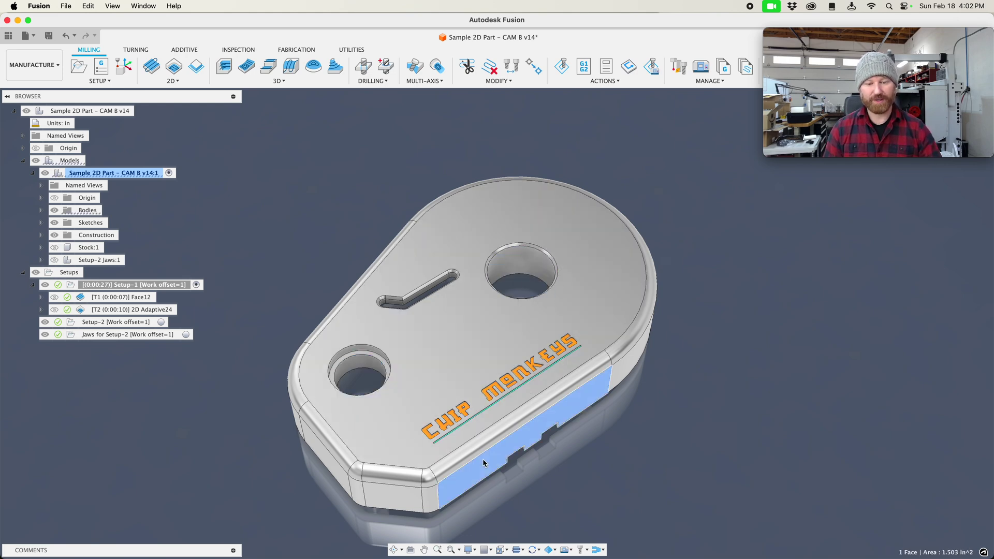
pyautogui.keyDown('shift'); pyautogui.scroll(5, 289, 241); pyautogui.keyUp('shift')
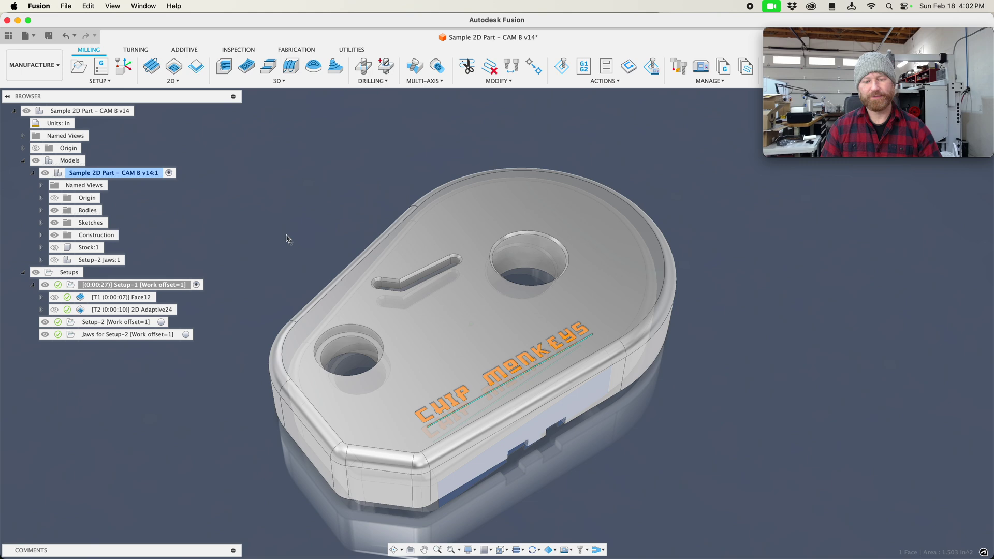
# Start a 2D Adaptive Clearing operation with tool 2 and select the part's outer edge loop below the top fillet as pocket geometry
pyautogui.click(448, 491)
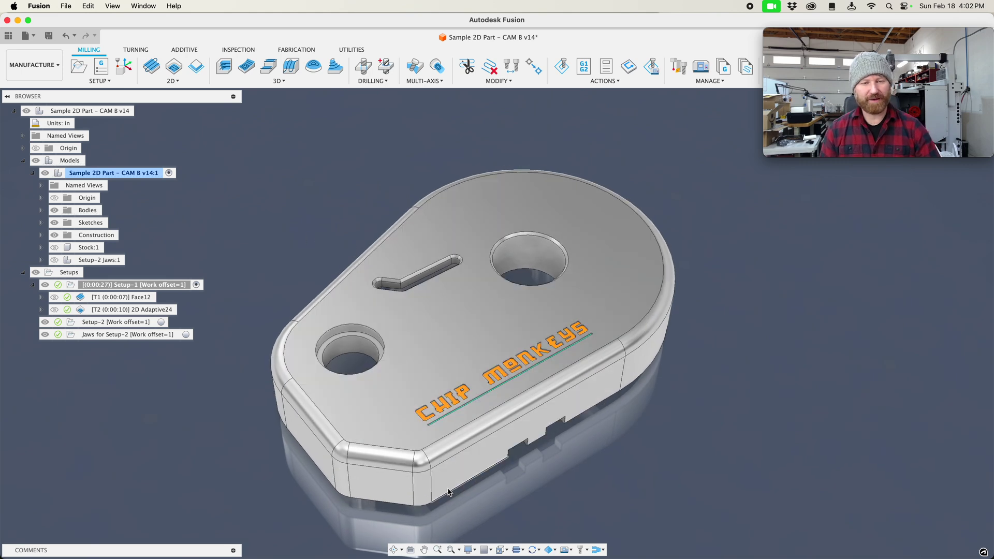
pyautogui.keyDown('shift'); pyautogui.scroll(5, 449, 491); pyautogui.keyUp('shift')
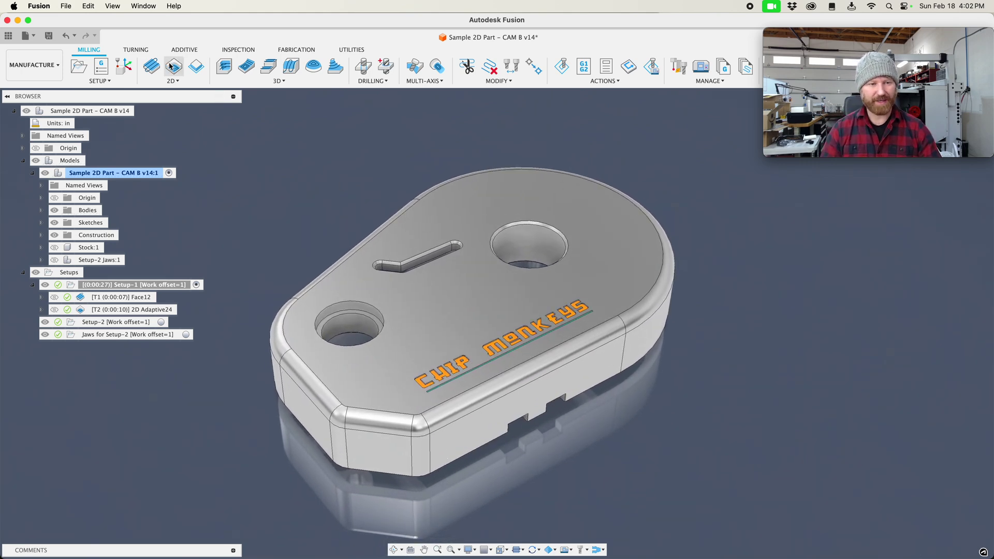
pyautogui.click(172, 80)
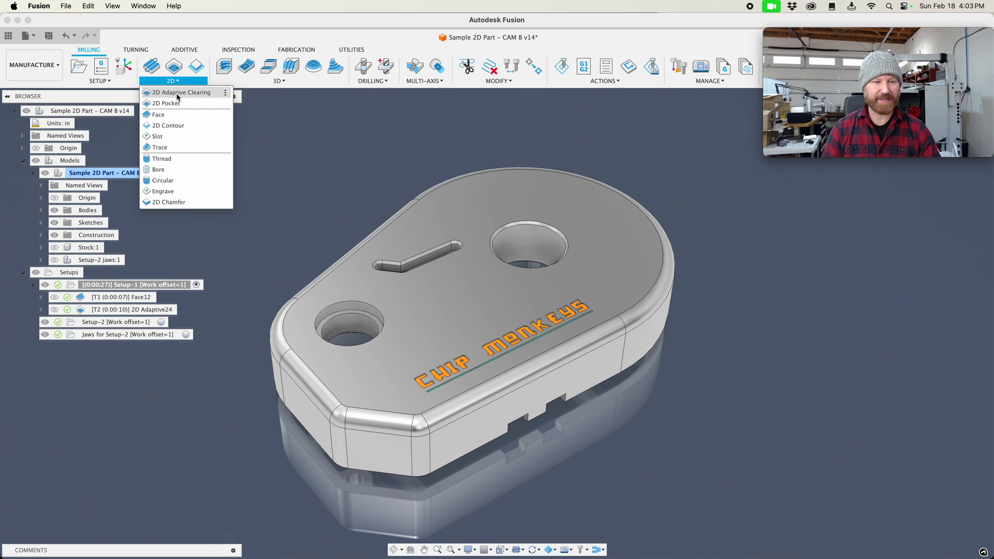
pyautogui.click(176, 94)
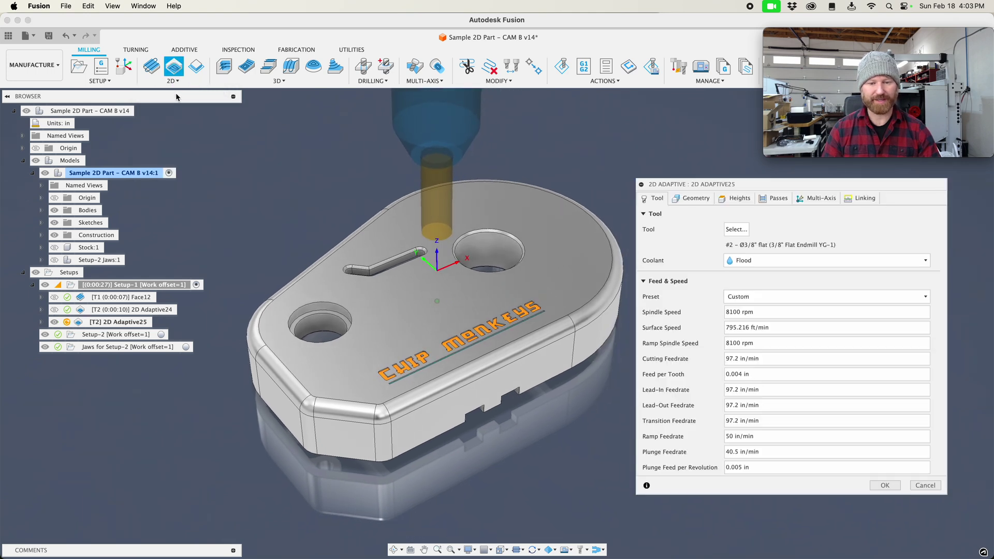
pyautogui.click(691, 201)
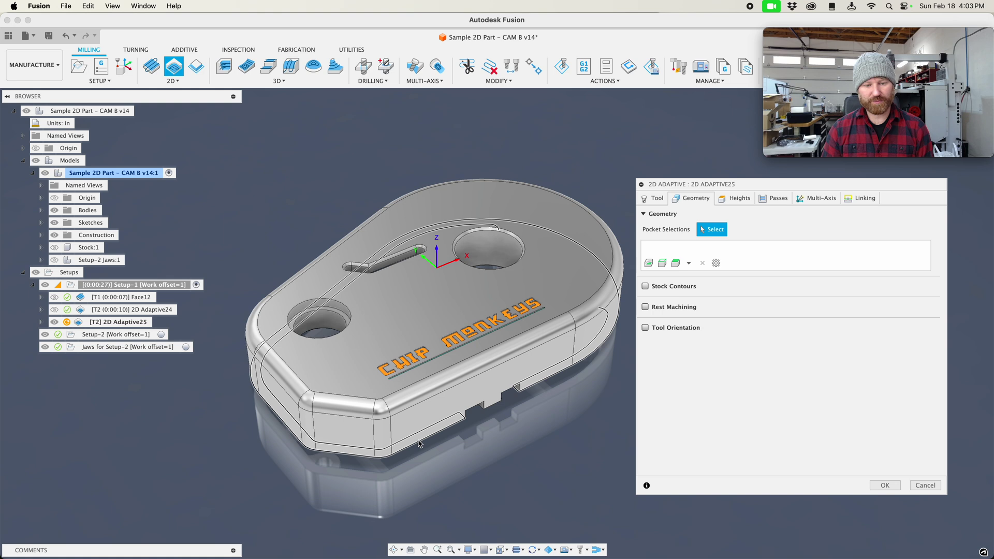
pyautogui.click(413, 409)
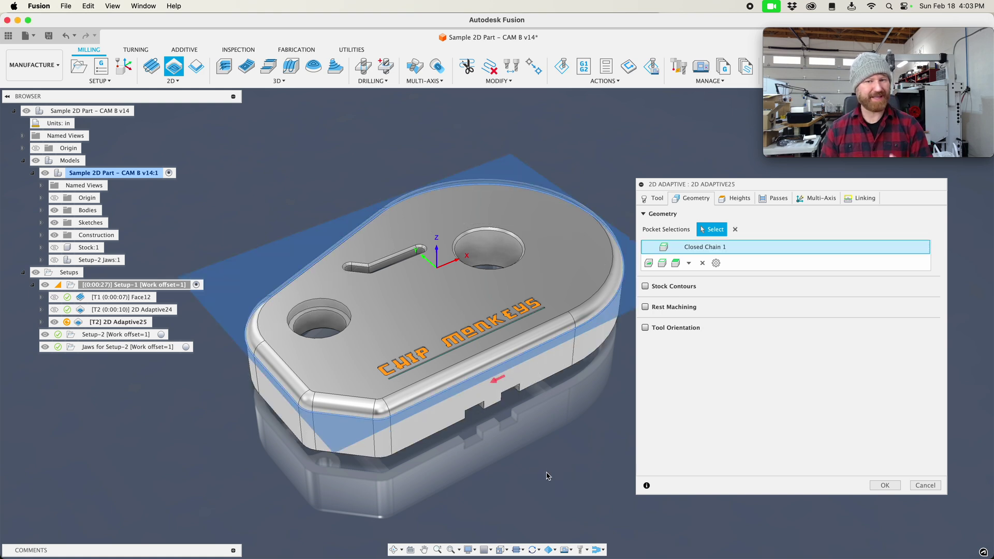
# Set the outer adaptive operation's bottom height from a selection of the underside perimeter face, with an offset of -.02 in
pyautogui.click(735, 202)
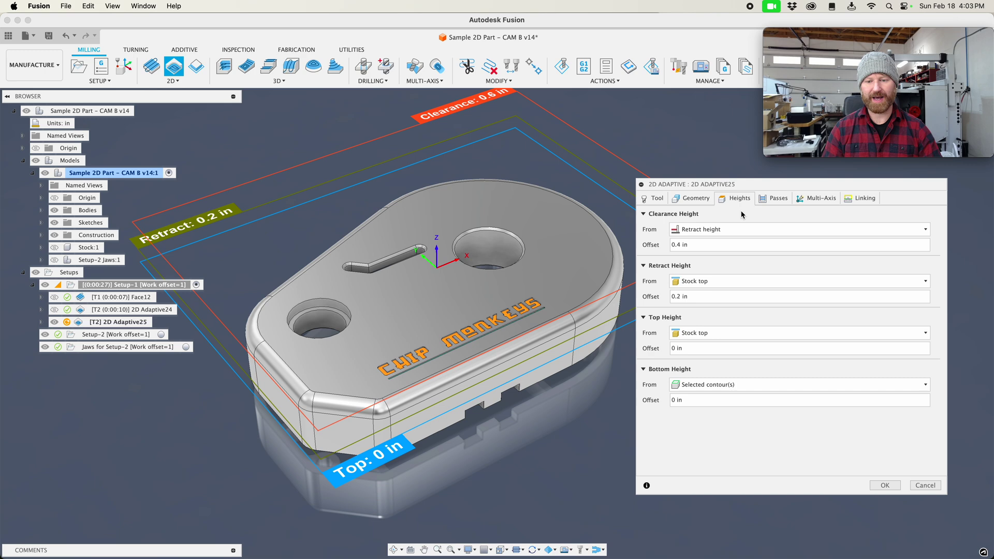
pyautogui.click(719, 386)
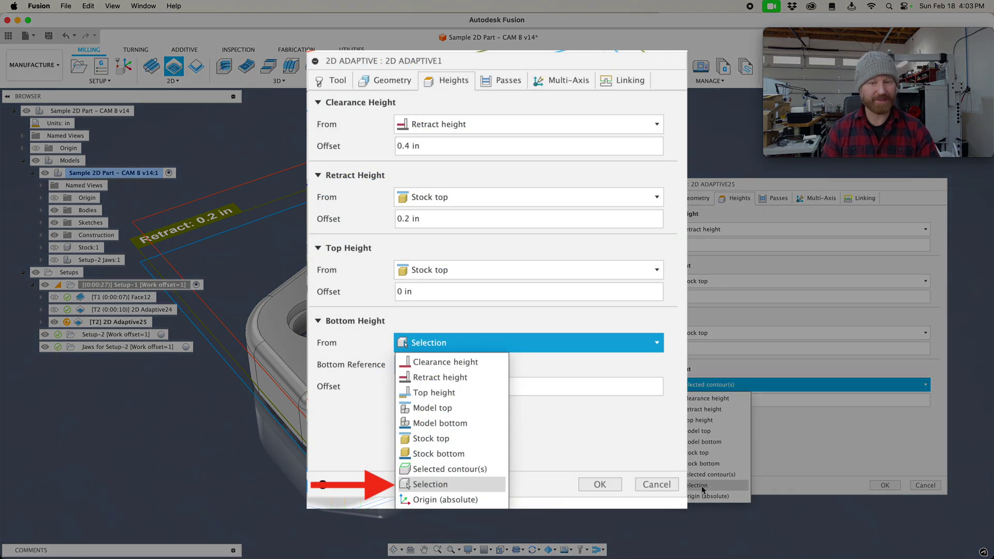
pyautogui.click(703, 486)
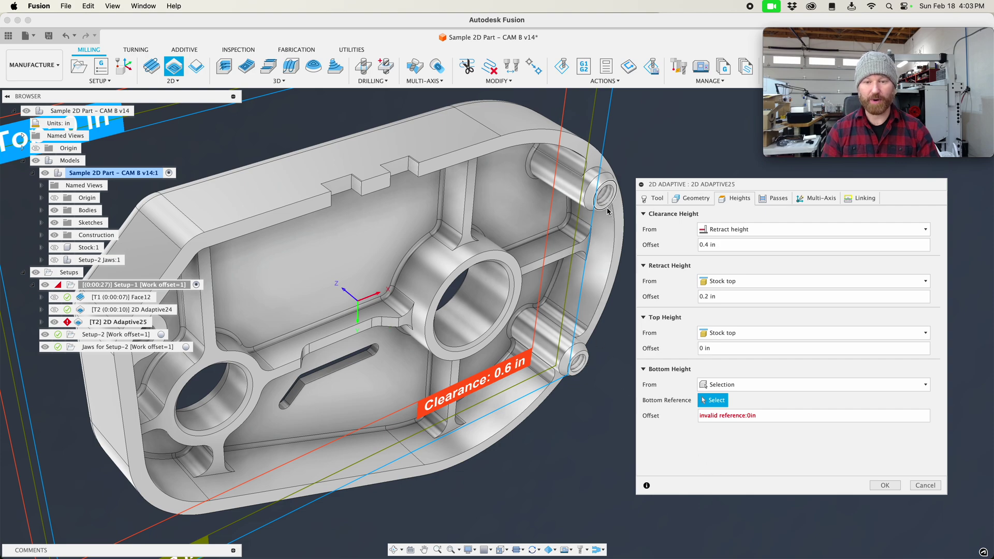
pyautogui.click(525, 141)
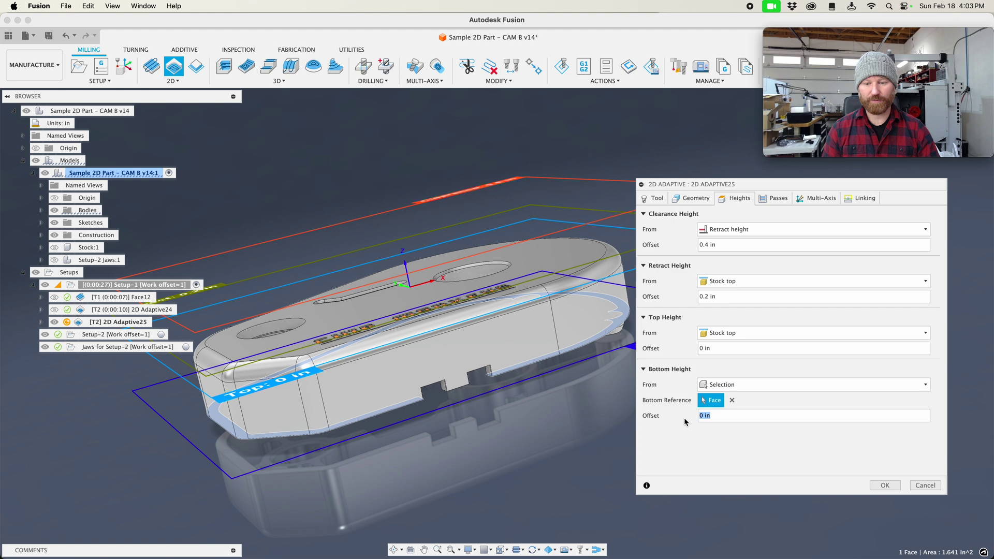
pyautogui.write('-.02')
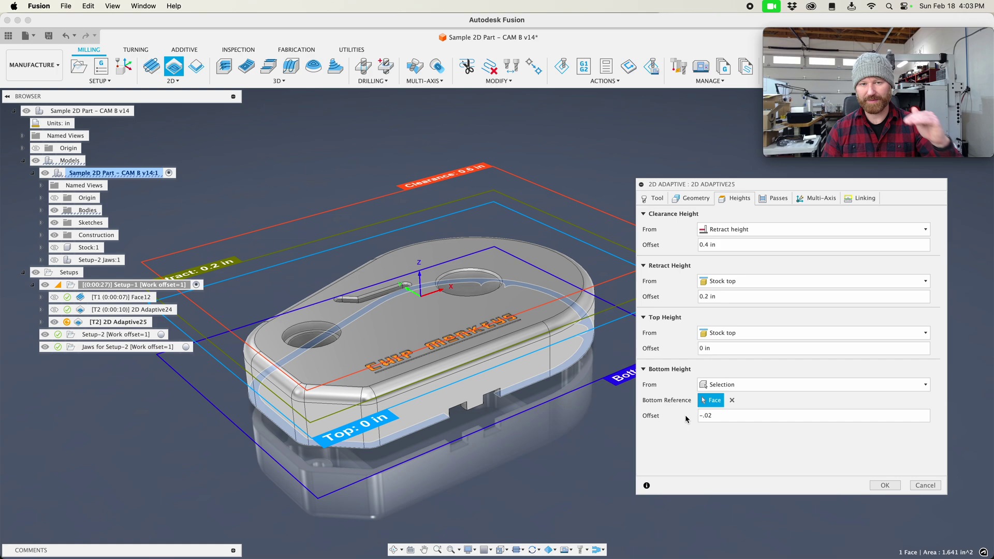
# Set axial stock to leave to 0, base the bottom height on the selected contour with a -0.02 in offset, and generate the toolpath
pyautogui.click(774, 198)
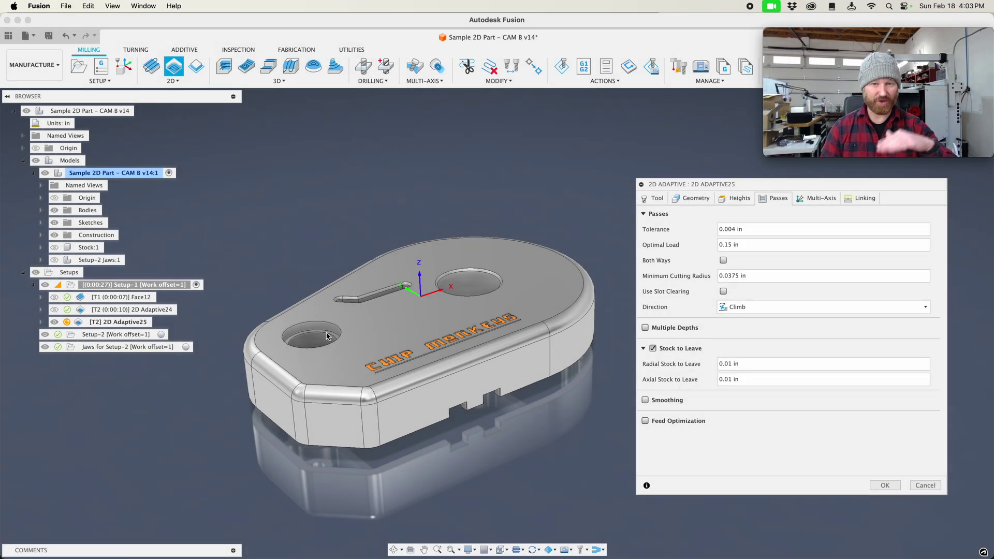
pyautogui.click(725, 379)
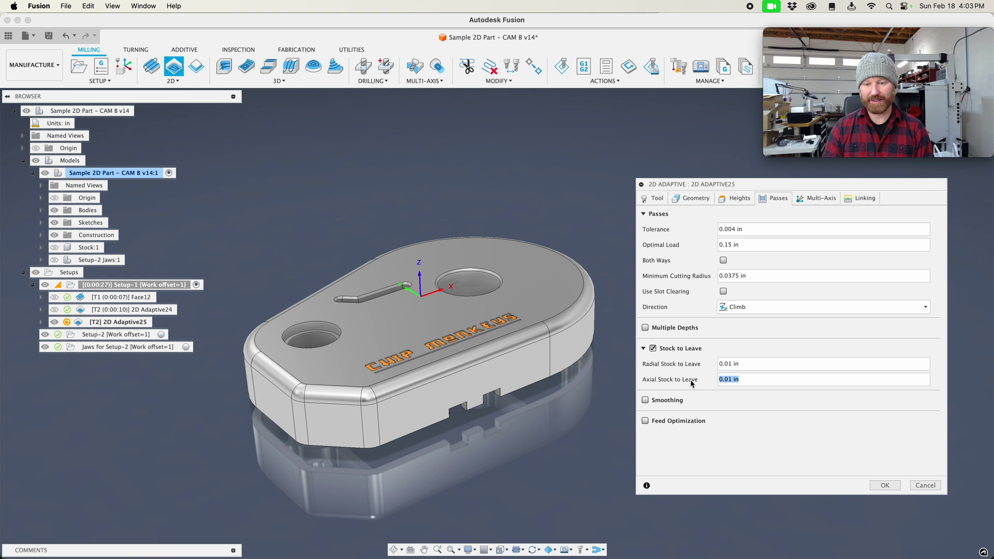
pyautogui.write('0')
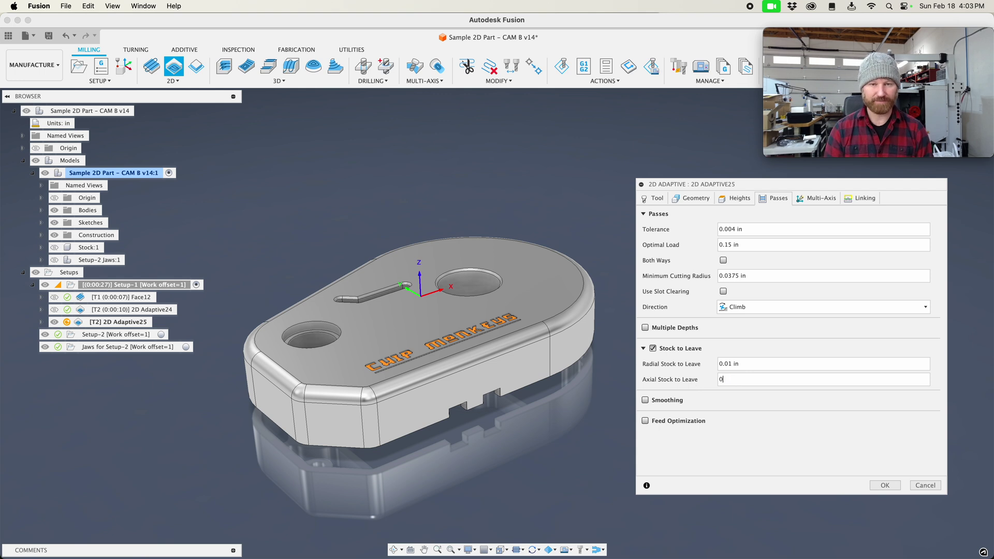
pyautogui.click(751, 364)
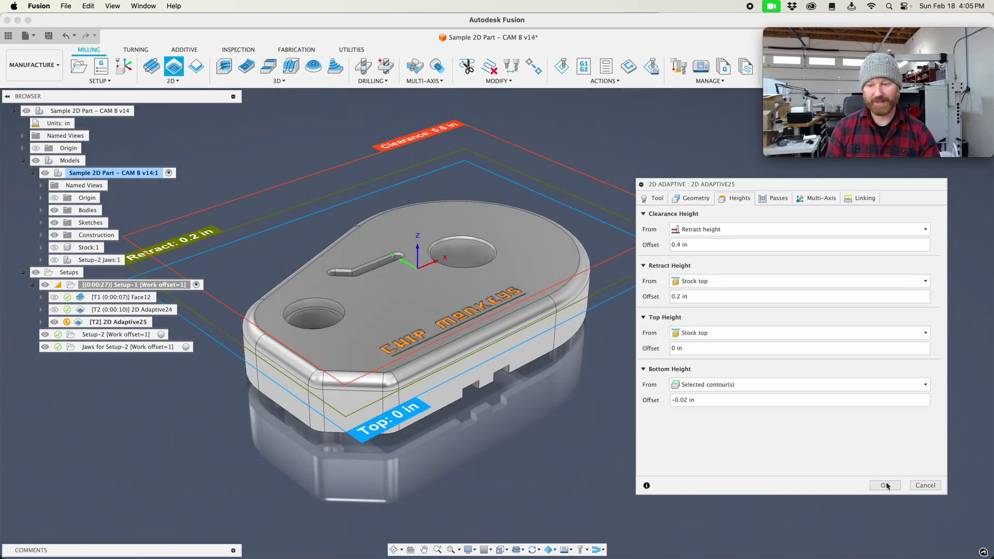
pyautogui.click(884, 486)
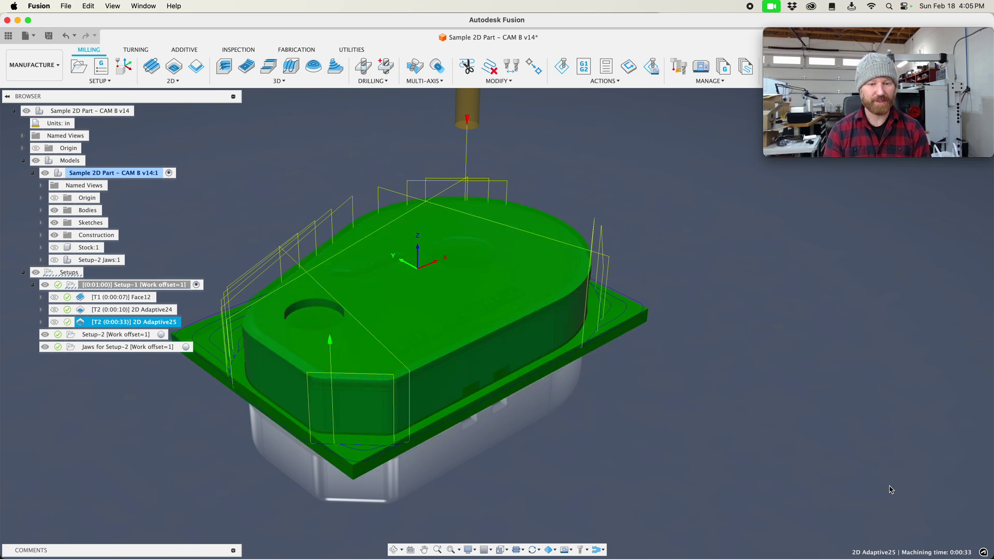
# Start another 2D Adaptive Clearing operation with tool 2 and select the lower edges of both through holes as pocket geometry
pyautogui.click(264, 200)
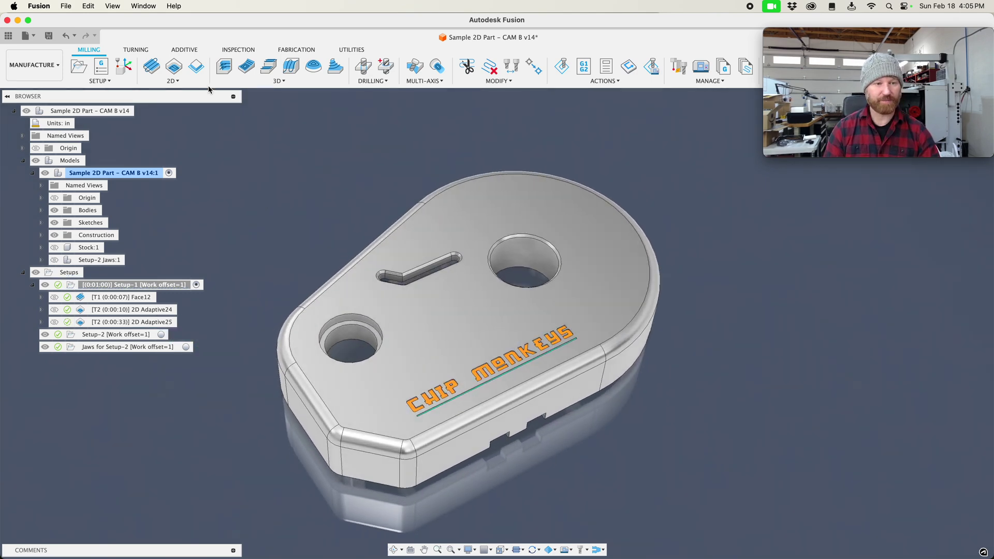
pyautogui.click(173, 81)
pyautogui.click(184, 92)
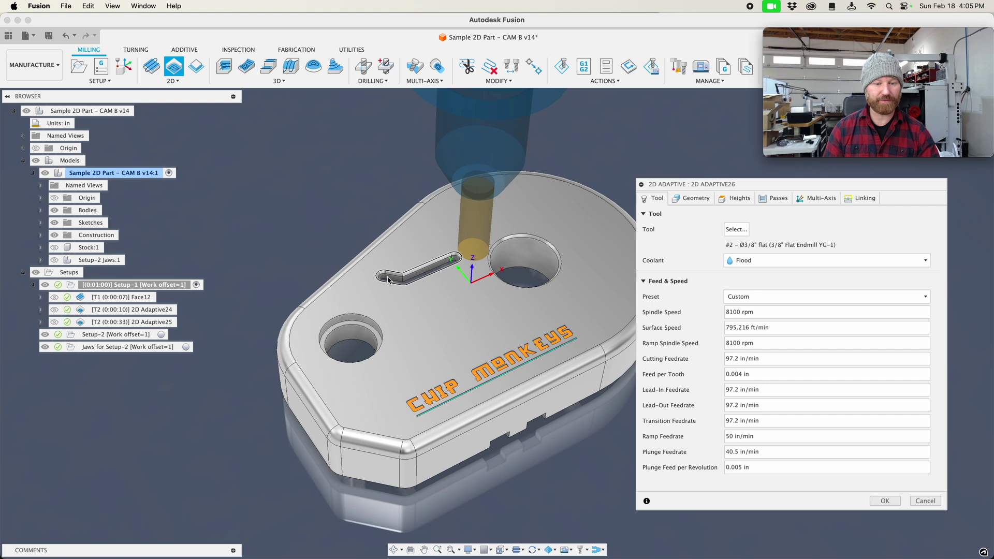
pyautogui.click(361, 347)
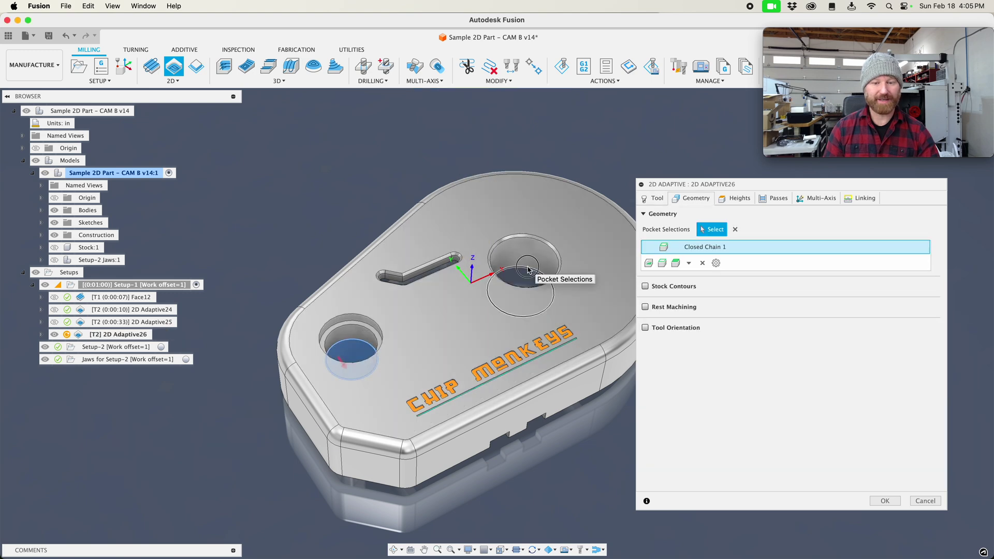
pyautogui.click(528, 269)
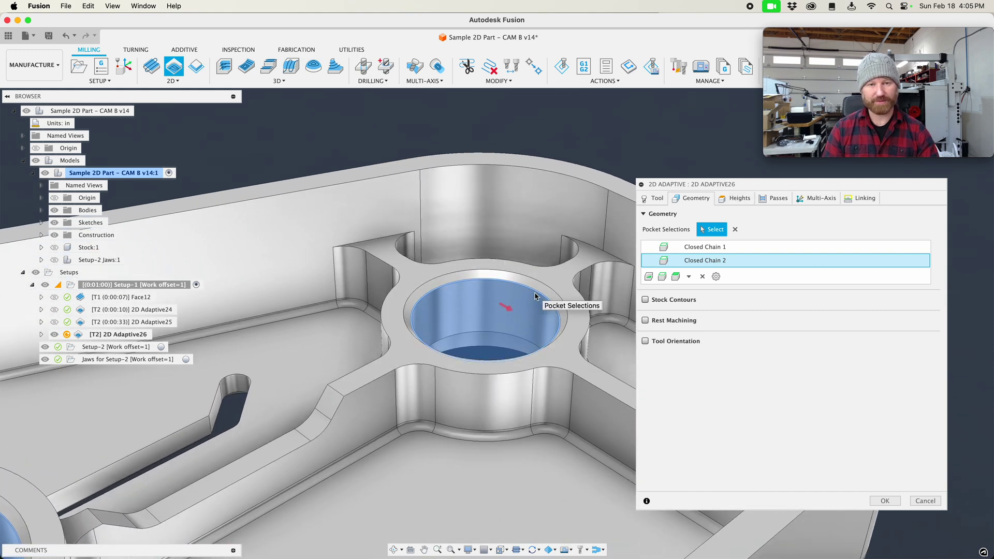
# Set the hole adaptive operation's bottom height offset to -.03125in-.02in from the selected contours and generate the toolpath
pyautogui.click(735, 198)
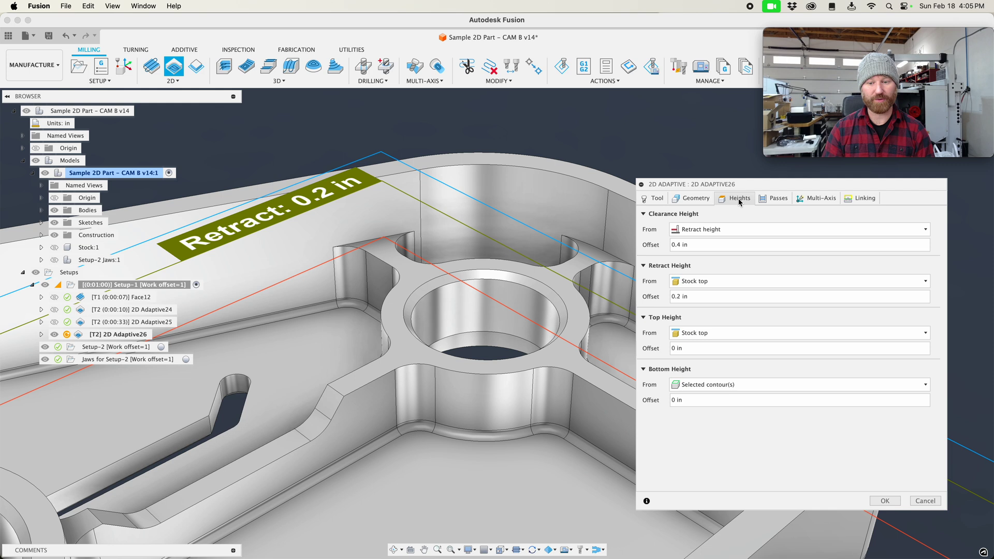
pyautogui.click(679, 401)
pyautogui.write('-.03125')
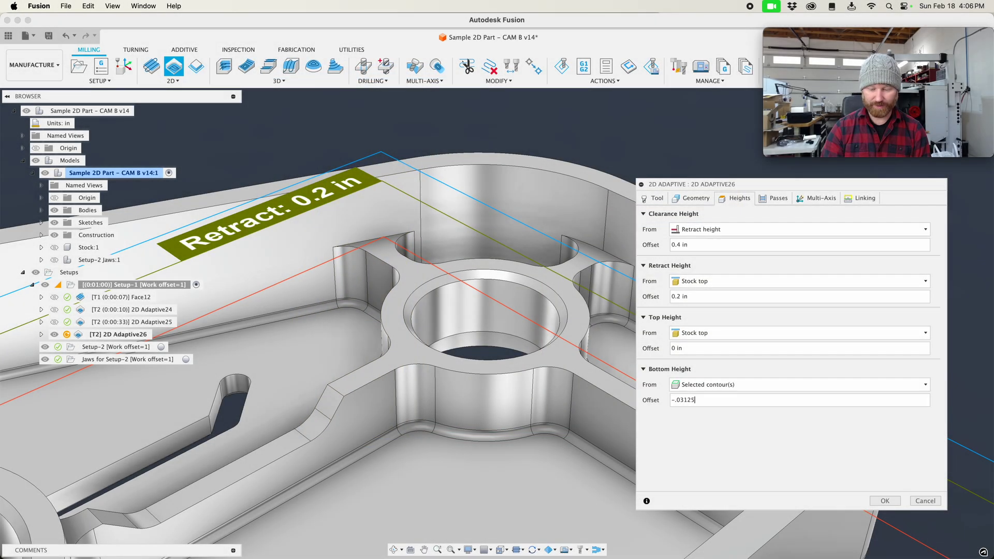
pyautogui.write('-.02')
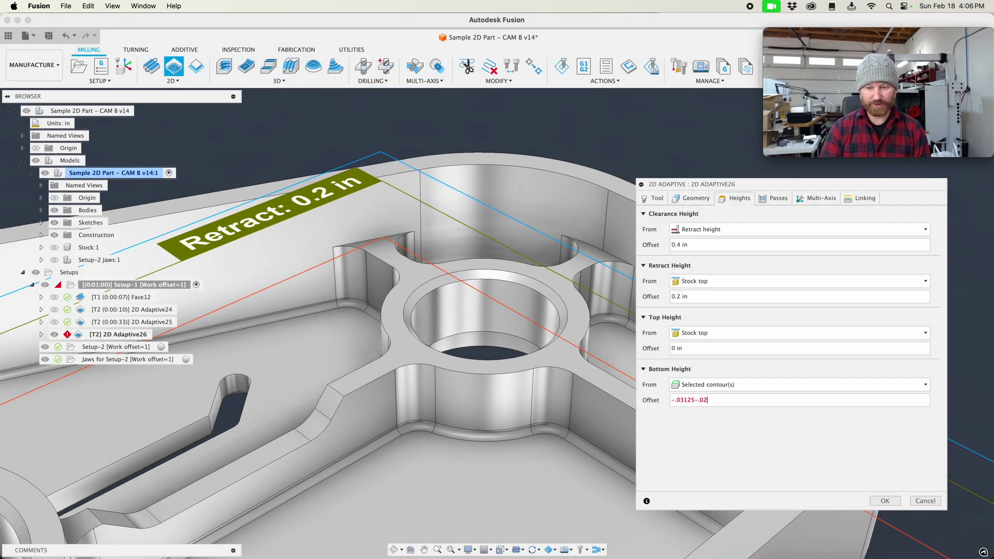
pyautogui.write('in')
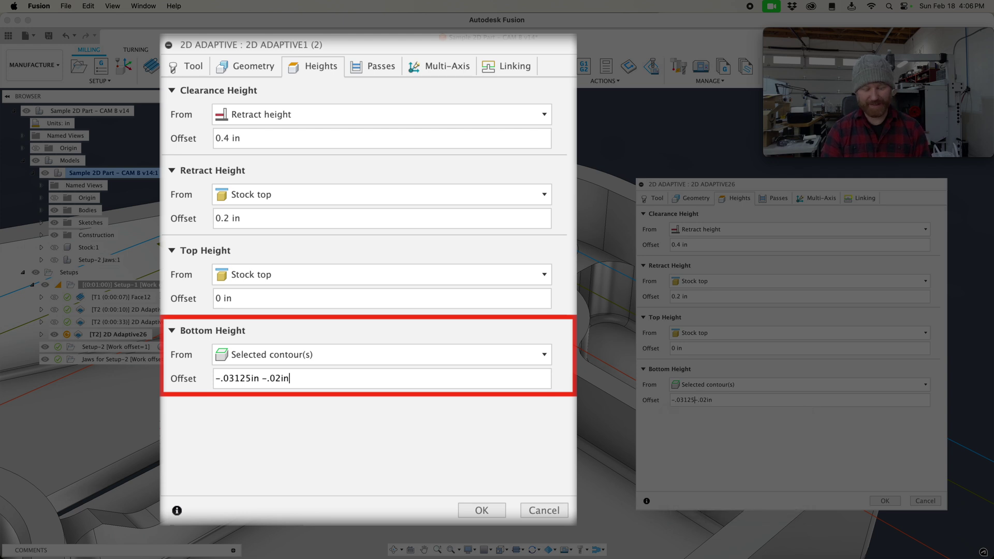
pyautogui.write('in')
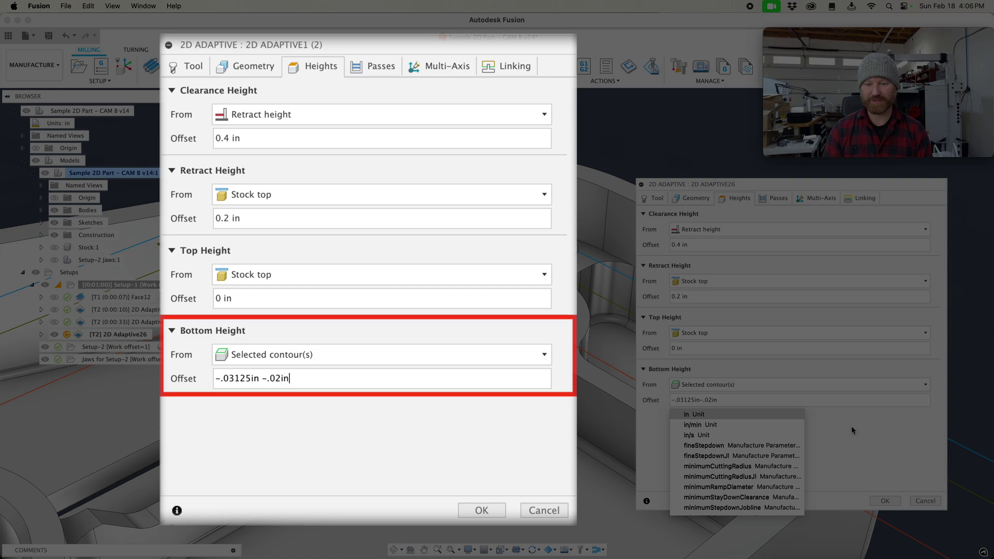
pyautogui.press('Escape')
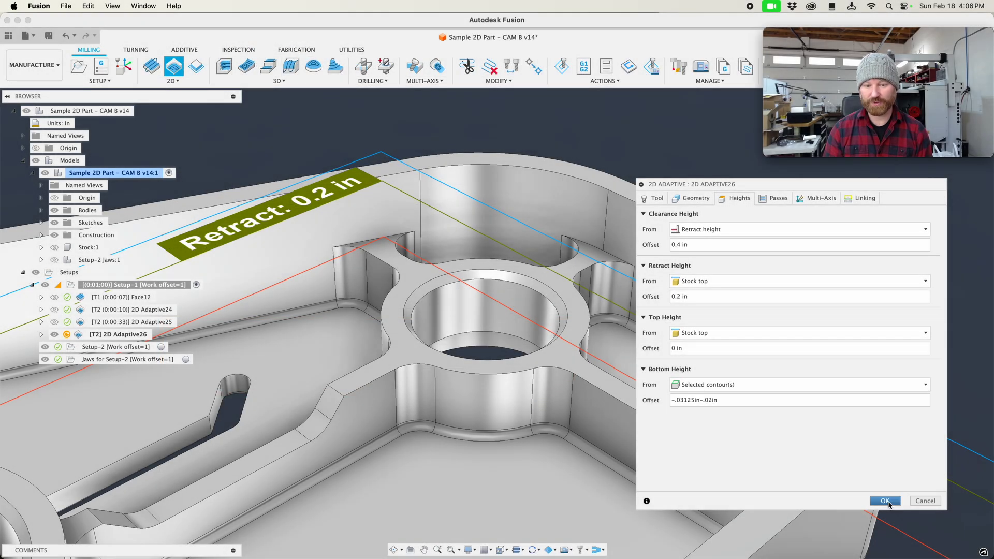
pyautogui.click(886, 501)
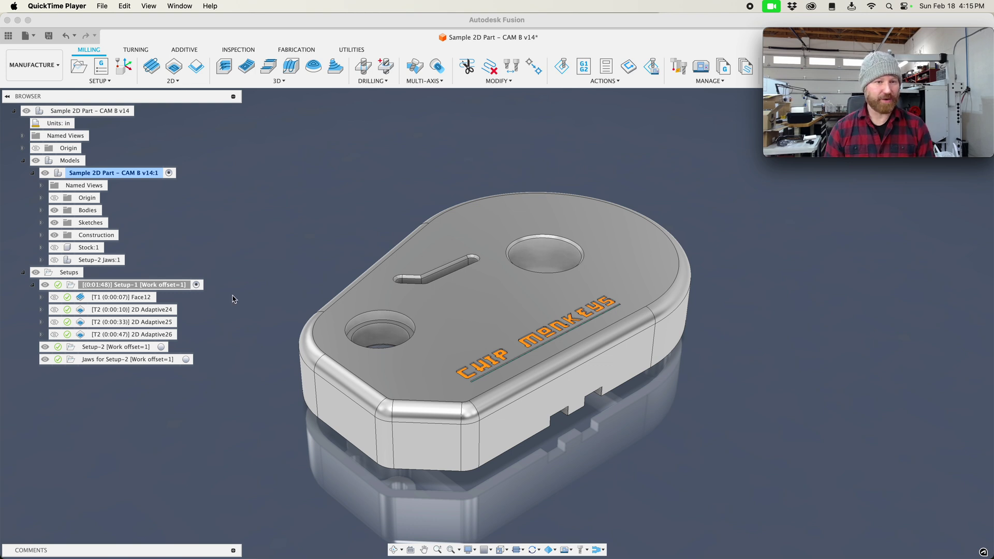
# Review the three 2D adaptive toolpaths for the counterbore, the outer profile and the through holes in the stock
pyautogui.click(174, 82)
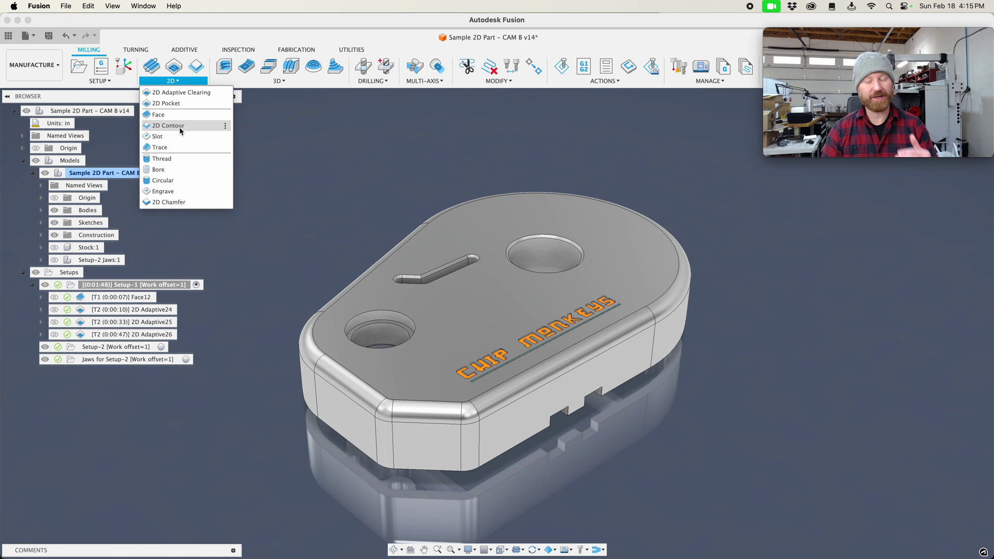
pyautogui.click(322, 191)
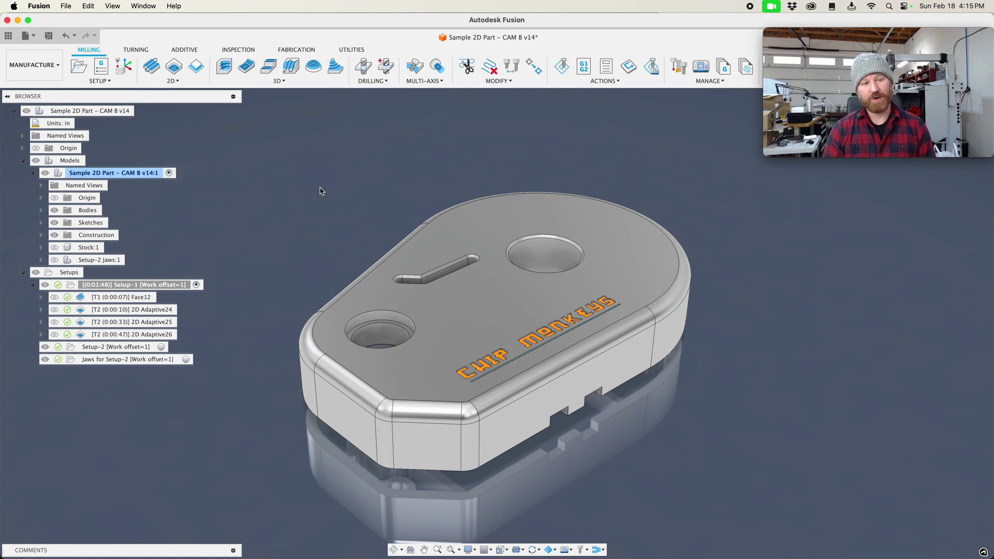
pyautogui.click(145, 309)
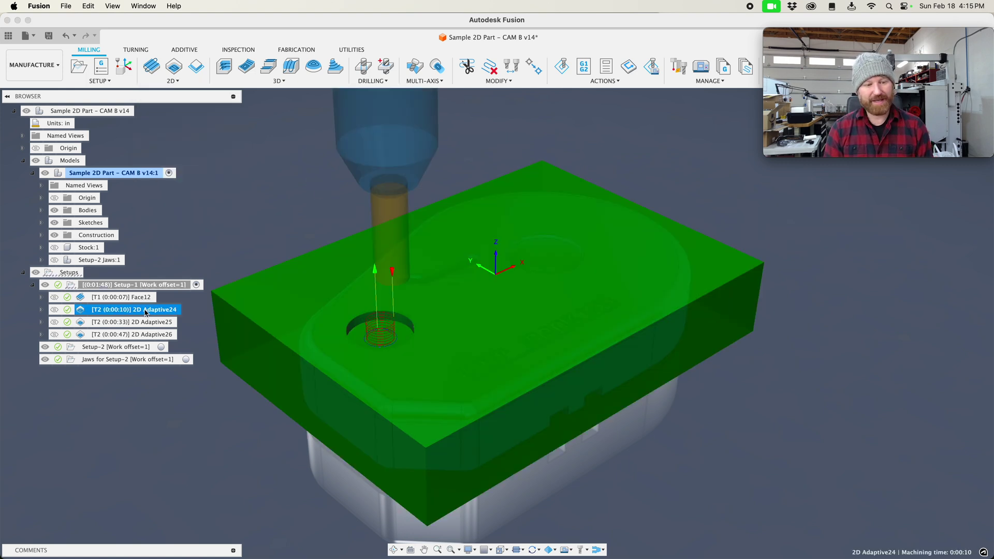
pyautogui.click(141, 322)
pyautogui.click(138, 335)
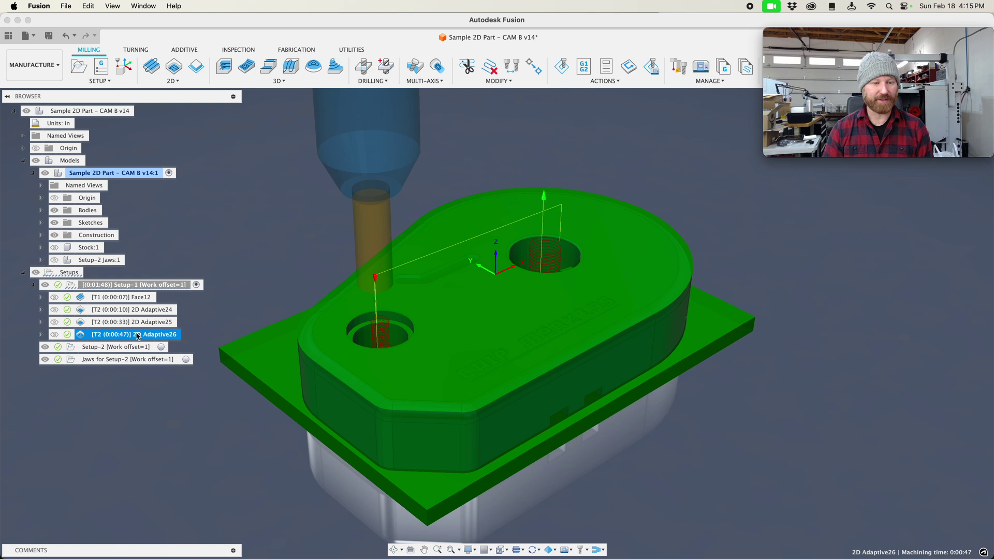
pyautogui.click(144, 310)
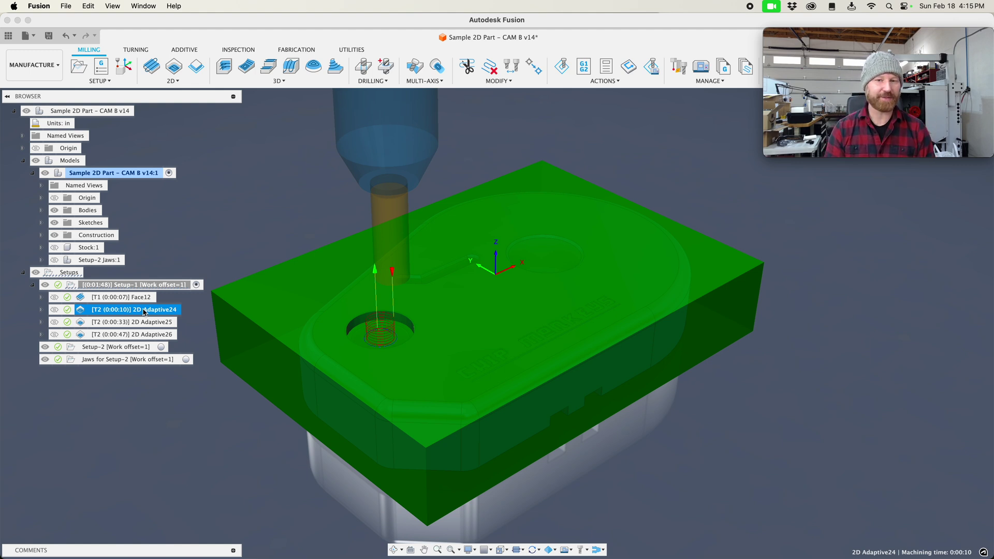
pyautogui.click(201, 217)
# Create a derived 2D Contour operation from the counterbore's 2D adaptive toolpath
pyautogui.click(123, 312)
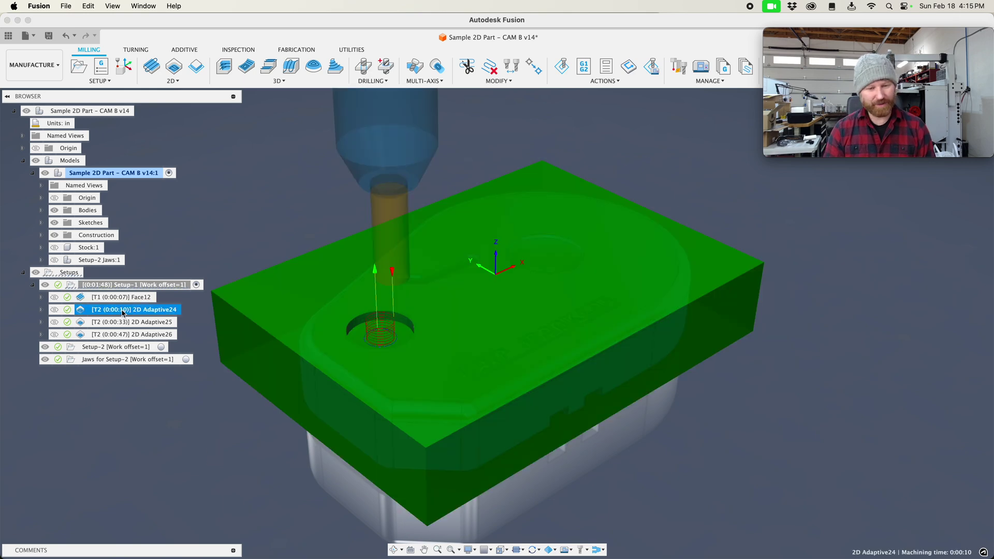
pyautogui.rightClick(123, 312)
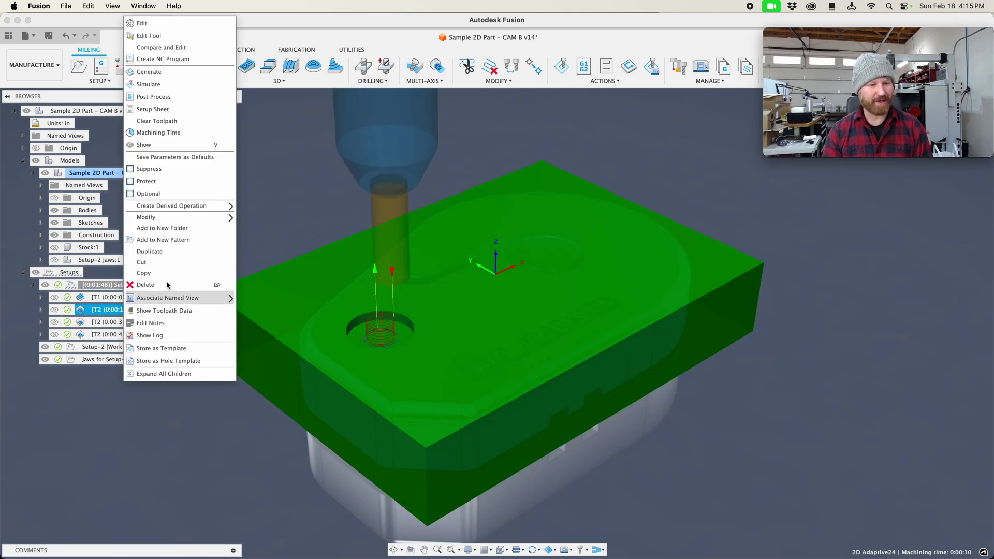
pyautogui.moveTo(195, 207)
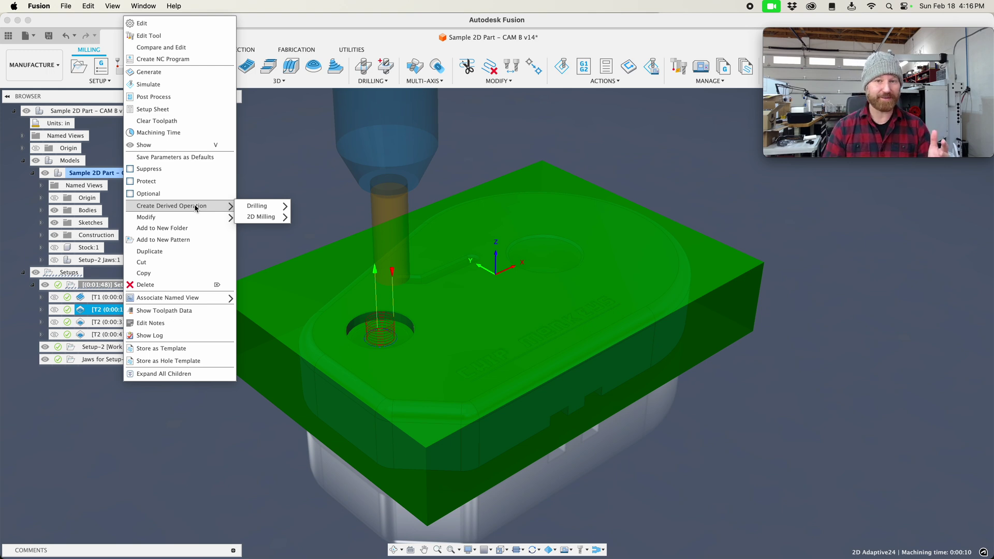
pyautogui.moveTo(254, 206)
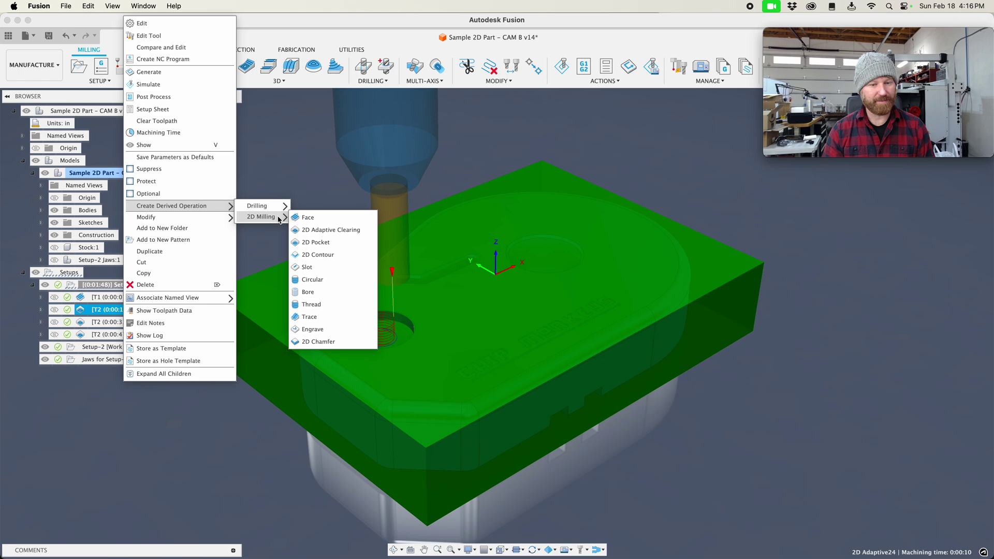
pyautogui.click(343, 256)
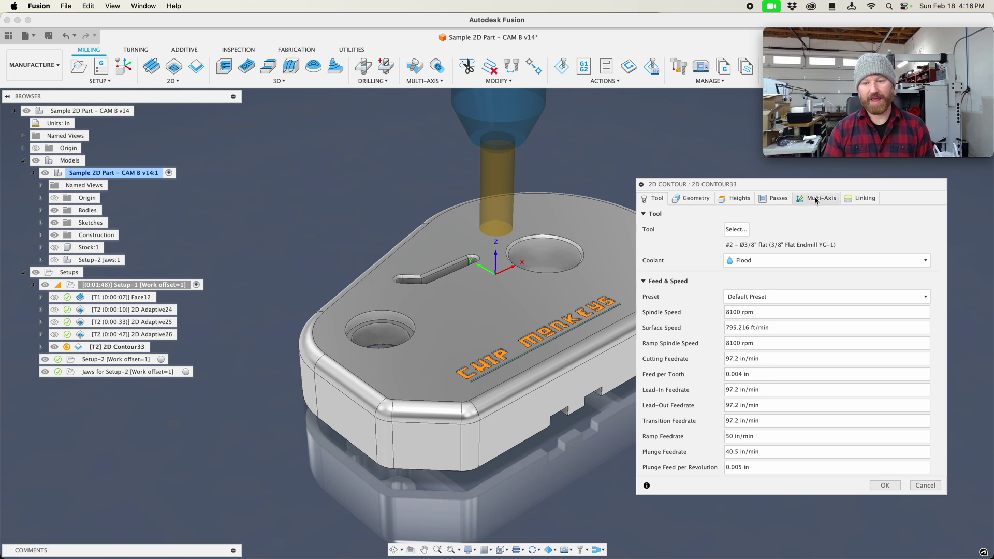
# Check that the counterbore contour leaves no stock, set its feed per tooth to 0.0012 in and generate the toolpath
pyautogui.click(779, 198)
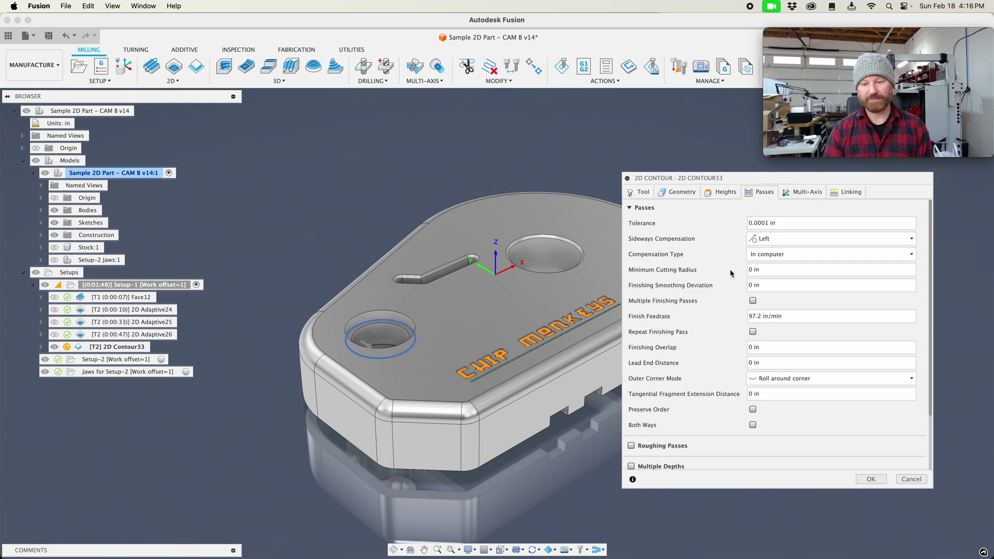
pyautogui.scroll(-4, 650, 420)
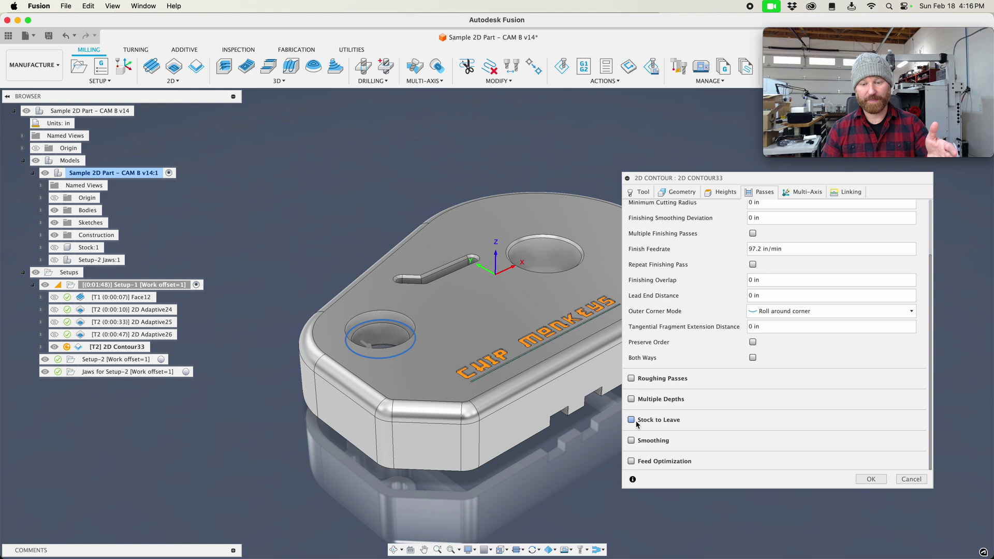
pyautogui.click(639, 420)
pyautogui.click(640, 421)
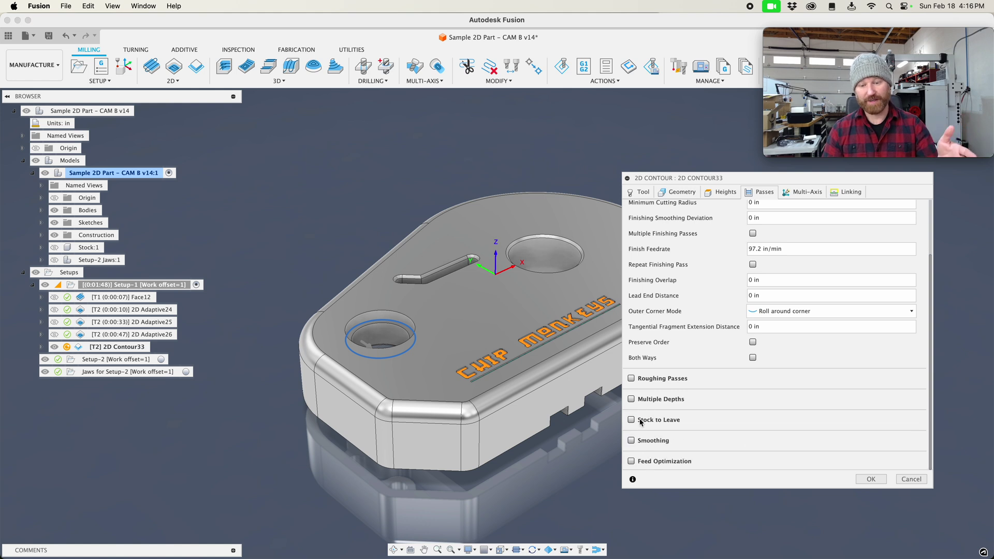
pyautogui.click(640, 193)
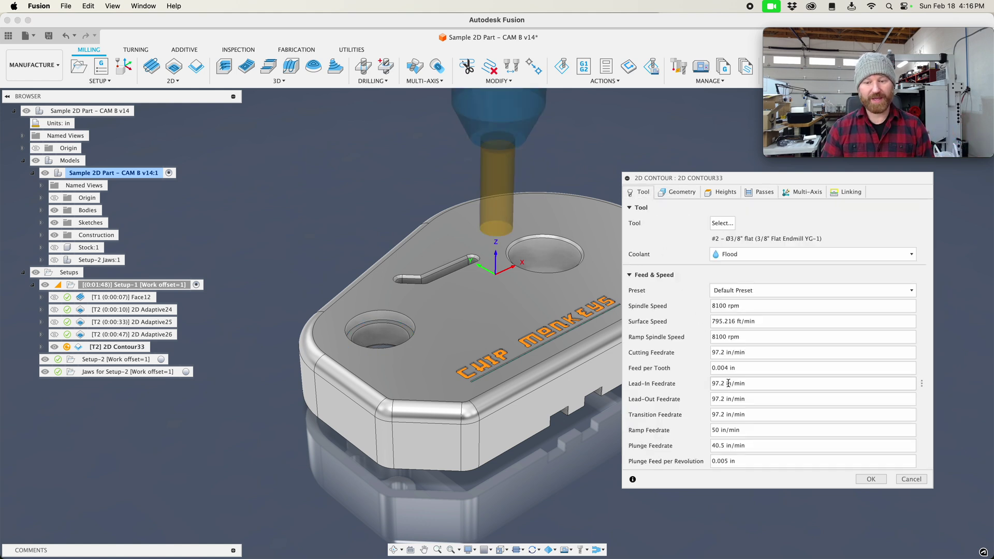
pyautogui.moveTo(745, 369); pyautogui.dragTo(723, 372)
pyautogui.write('12')
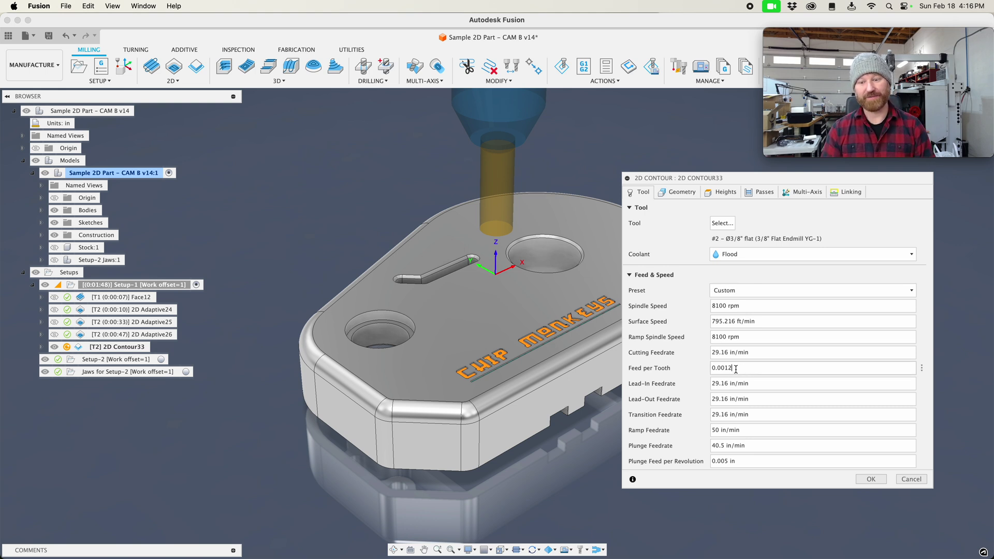
pyautogui.click(870, 479)
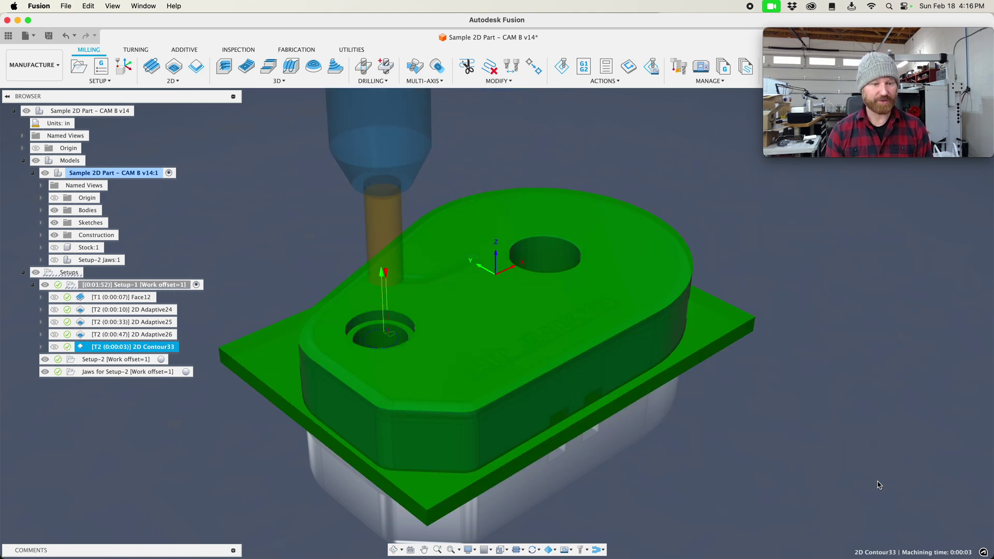
# Create a derived 2D Contour operation from the outer profile's 2D adaptive toolpath
pyautogui.click(152, 321)
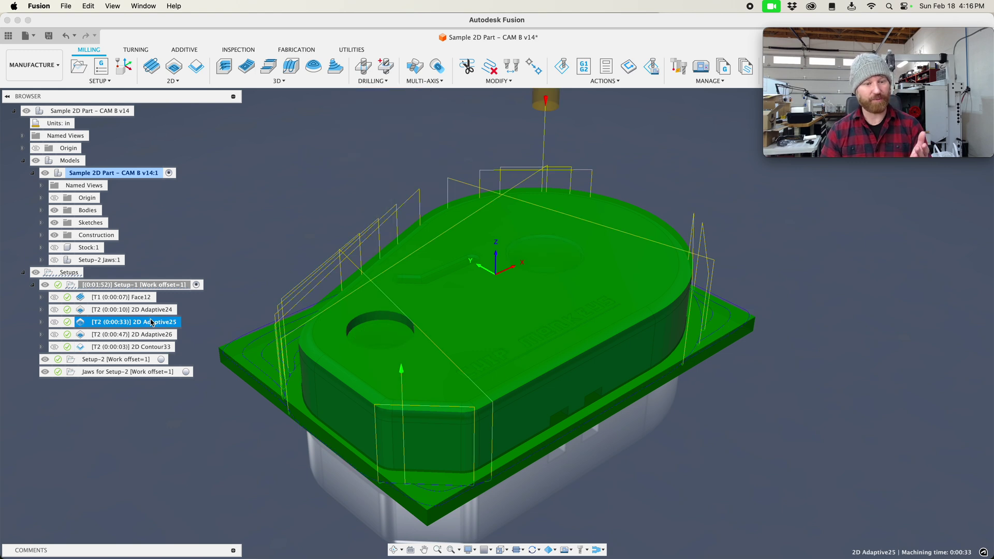
pyautogui.rightClick(151, 323)
pyautogui.moveTo(224, 206)
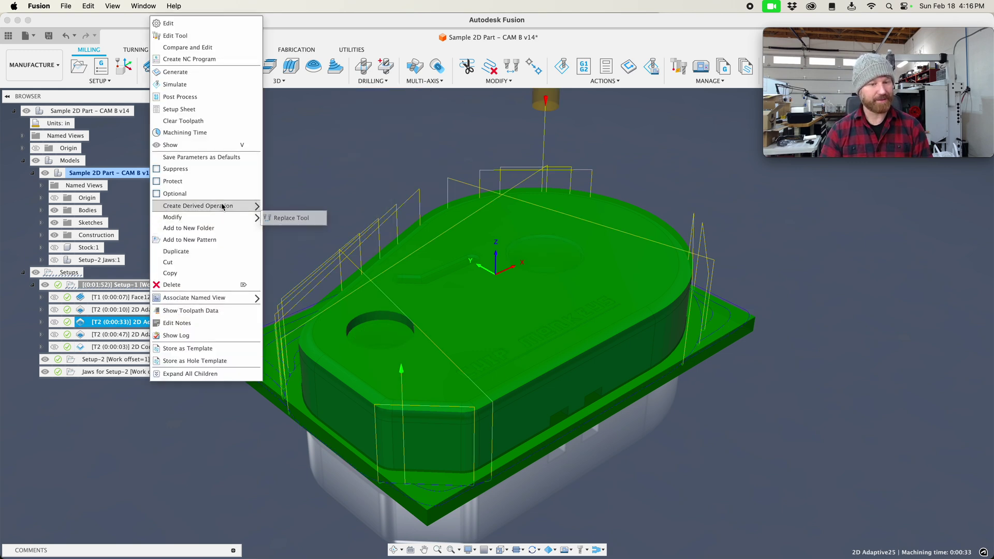
pyautogui.moveTo(294, 207)
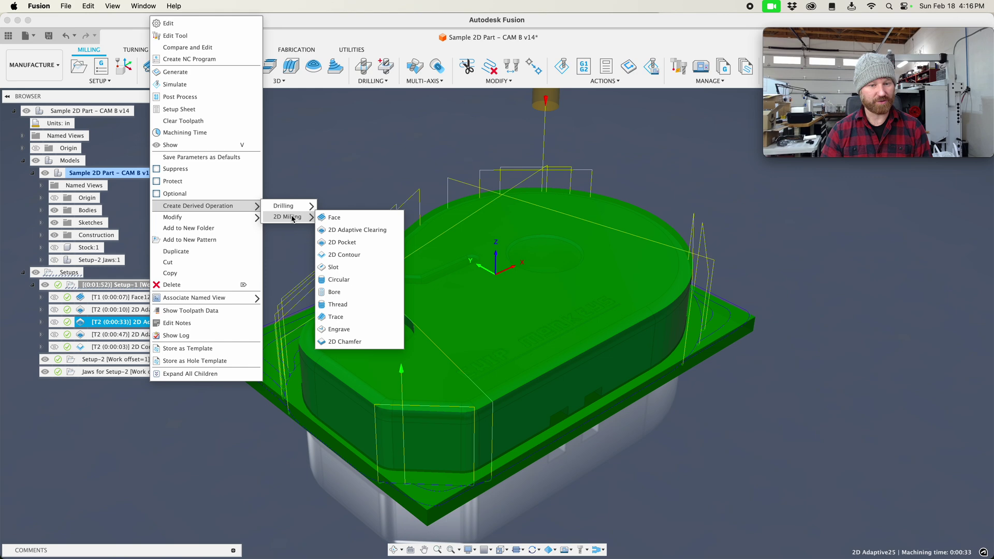
pyautogui.click(336, 255)
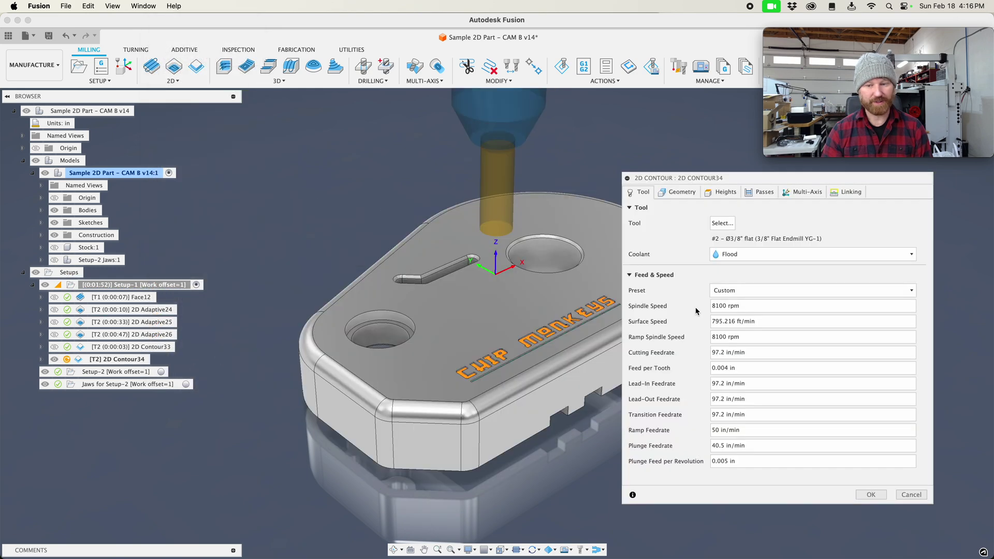
# Set the outer profile contour's feed per tooth to 0.0012 in, check its passes for stock to leave and generate the toolpath
pyautogui.tripleClick(743, 371)
pyautogui.write('0.0012')
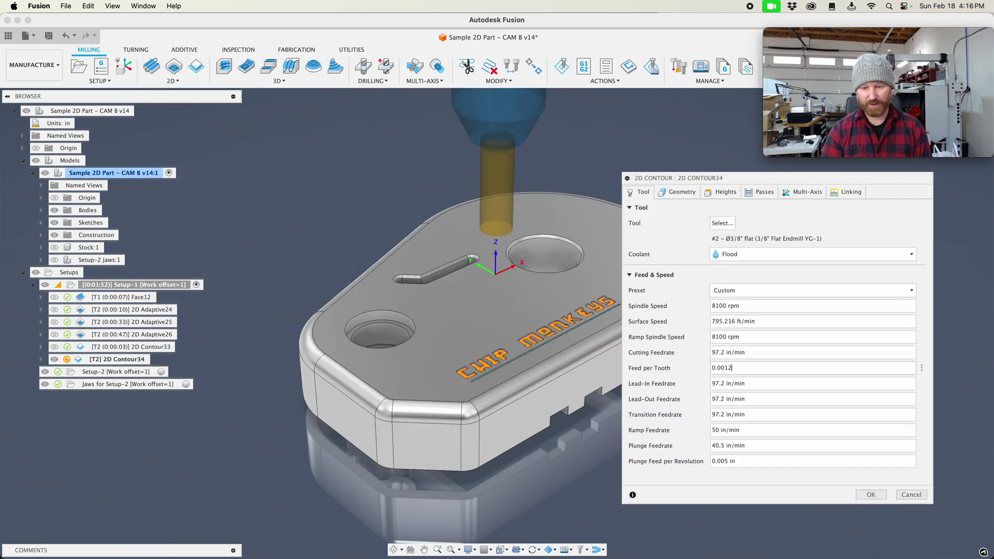
pyautogui.press('Tab')
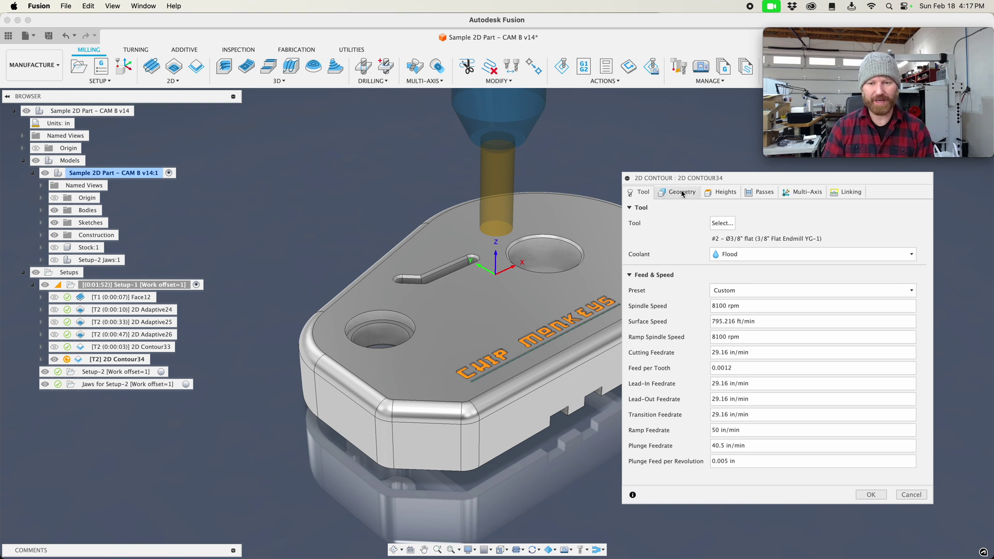
pyautogui.click(757, 193)
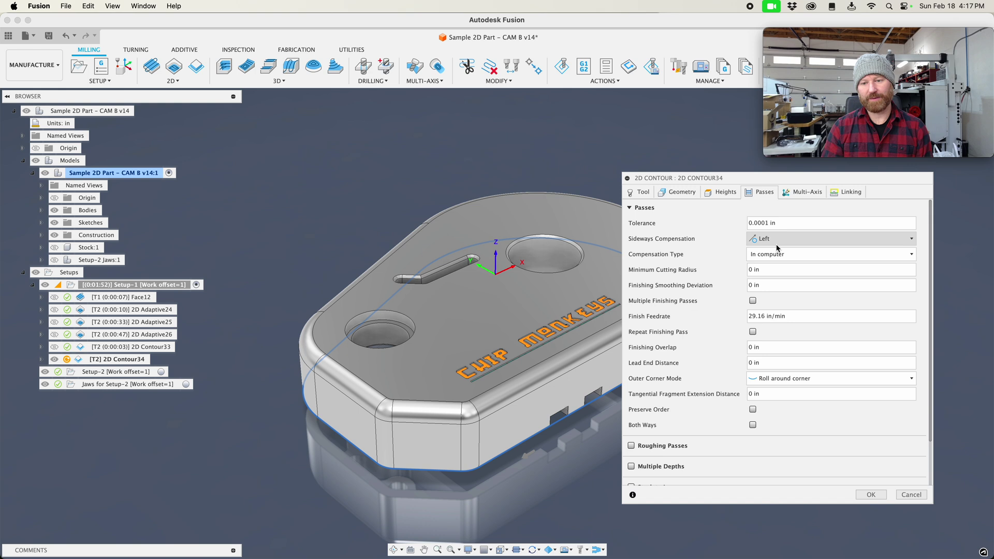
pyautogui.scroll(-2, 727, 279)
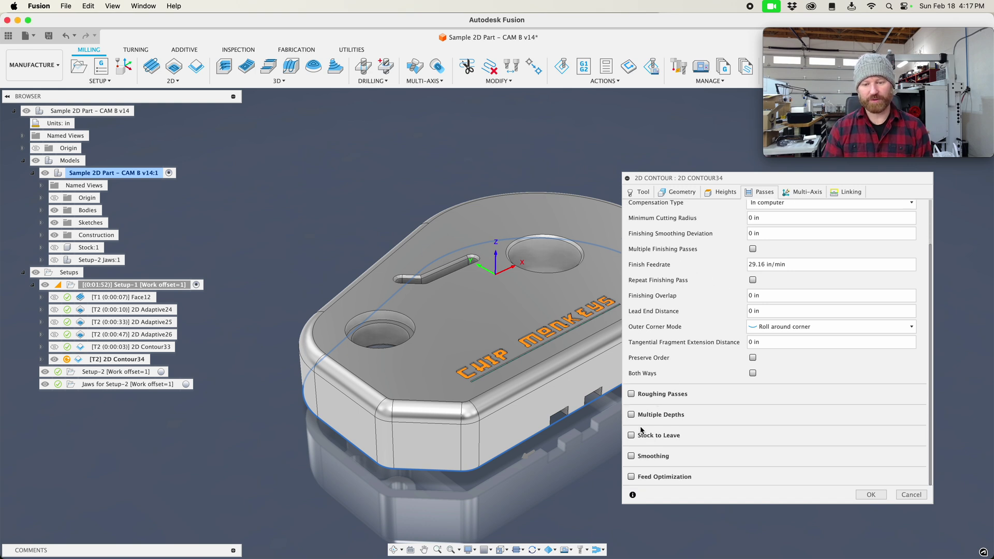
pyautogui.click(877, 497)
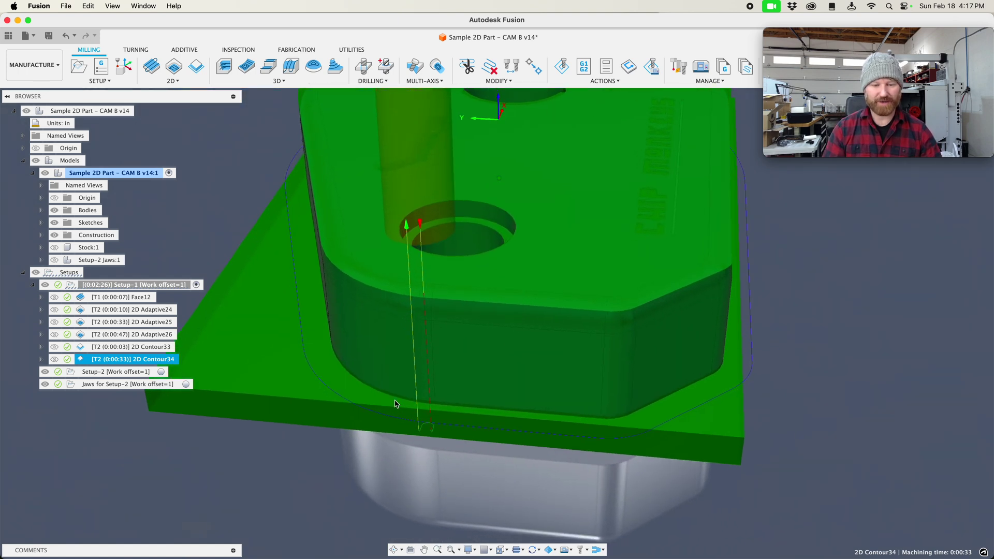
# Edit the outer profile contour to use a lower corner point of the part as preferred lead-in position, and regenerate the toolpath
pyautogui.rightClick(137, 363)
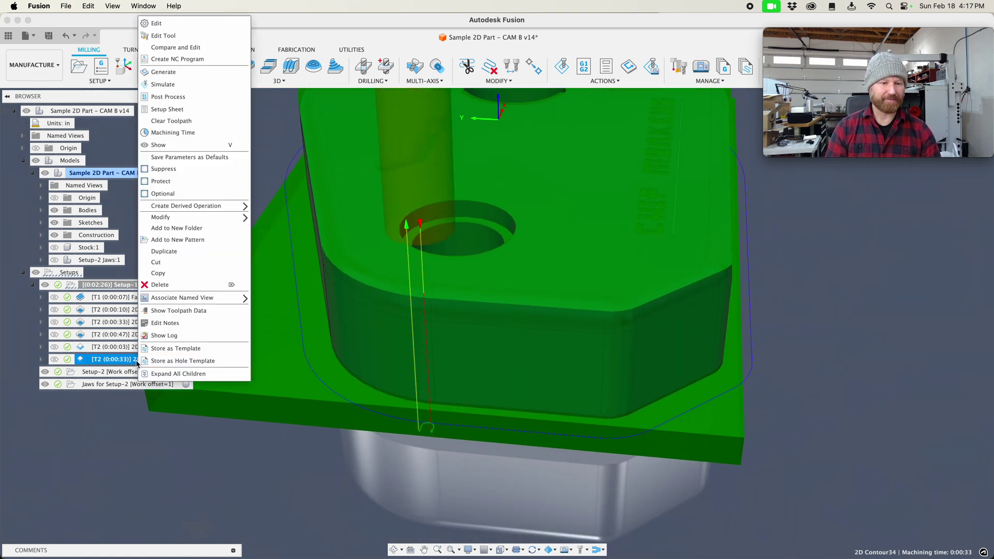
pyautogui.click(166, 26)
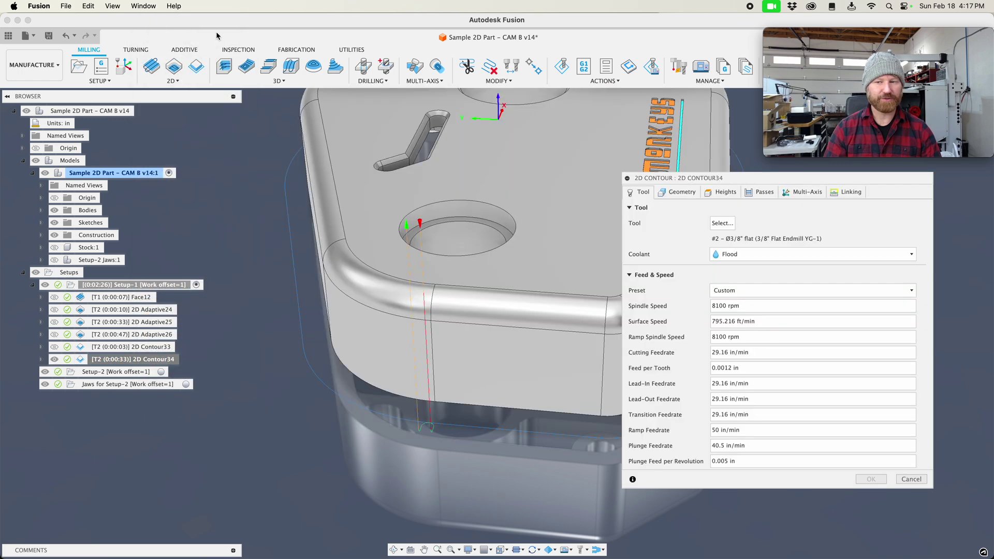
pyautogui.click(843, 192)
pyautogui.scroll(-3, 751, 326)
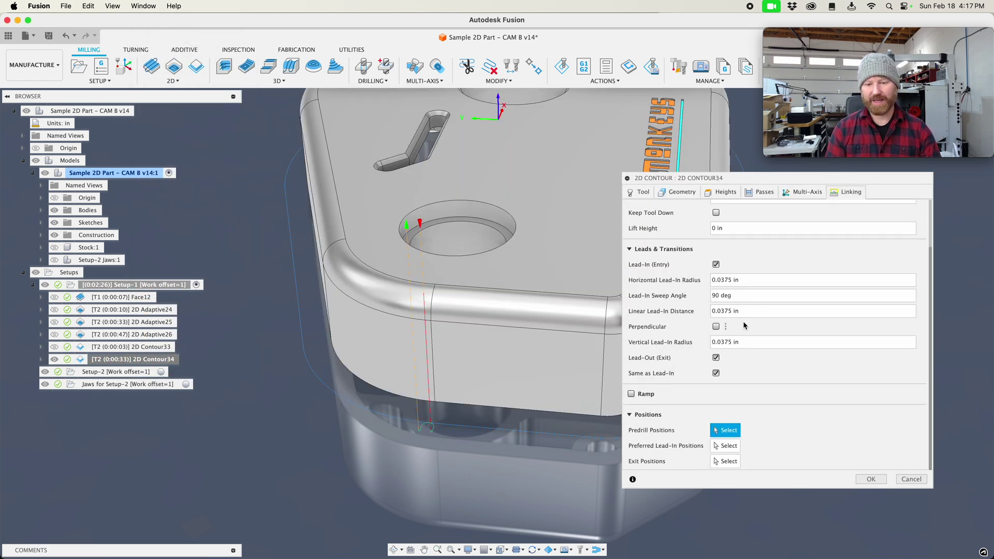
pyautogui.click(716, 447)
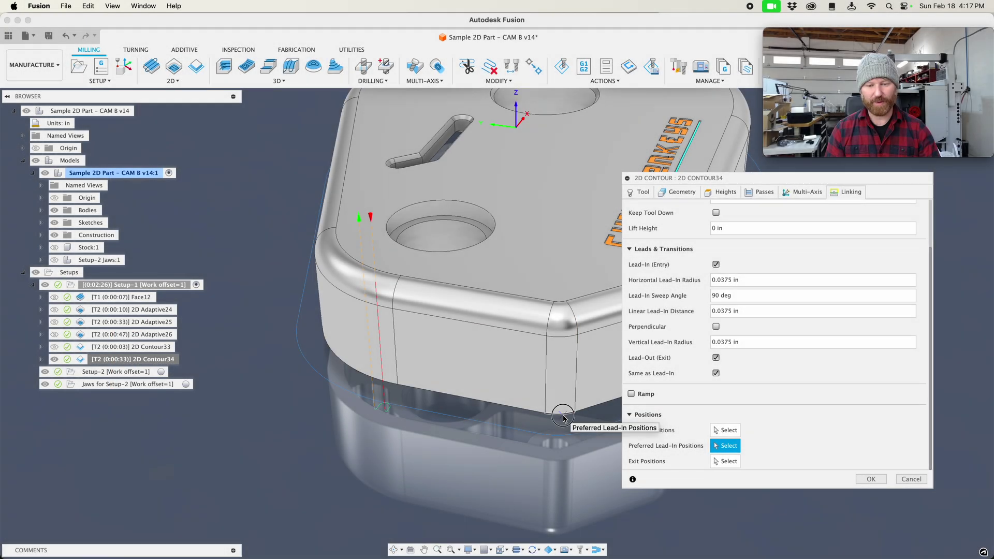
pyautogui.click(563, 418)
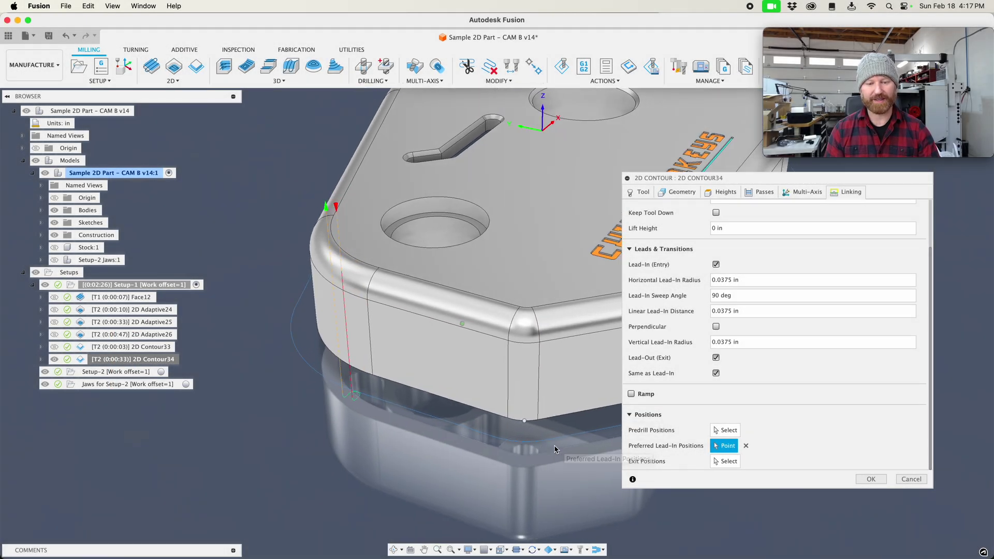
pyautogui.click(870, 479)
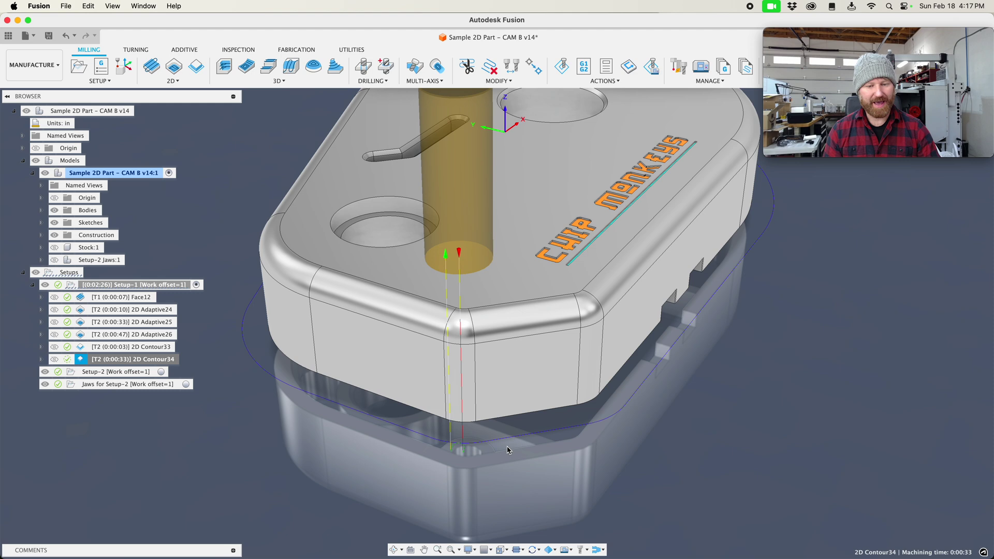
pyautogui.keyDown('shift'); pyautogui.moveTo(505, 455); pyautogui.dragTo(441, 423, button='middle'); pyautogui.keyUp('shift')
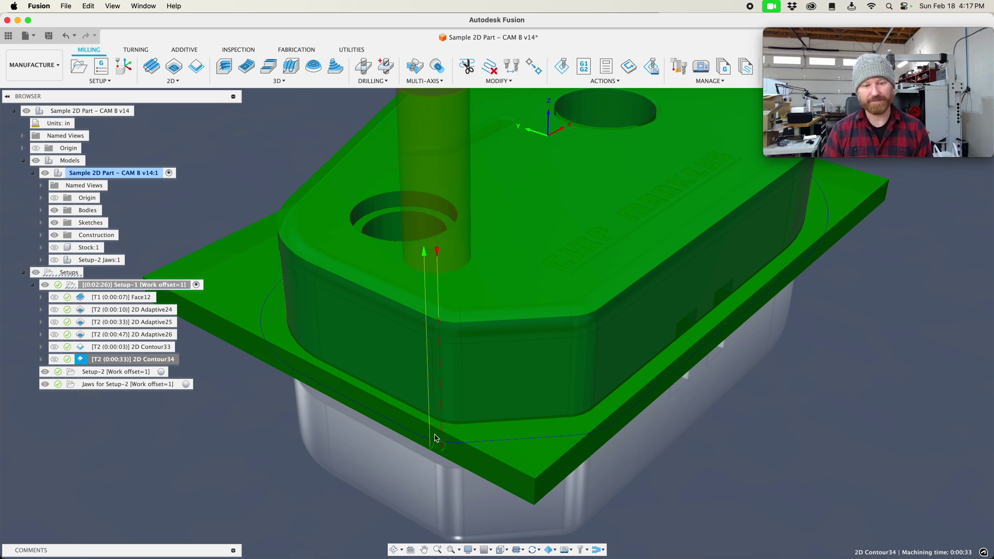
# Create a derived 2D Contour operation from the through holes' 2D adaptive toolpath
pyautogui.click(133, 335)
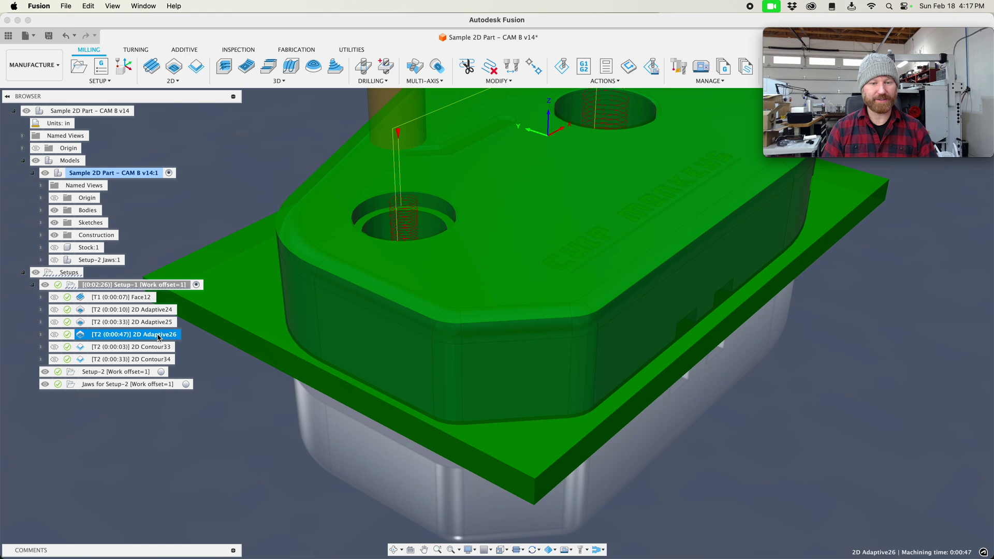
pyautogui.rightClick(158, 337)
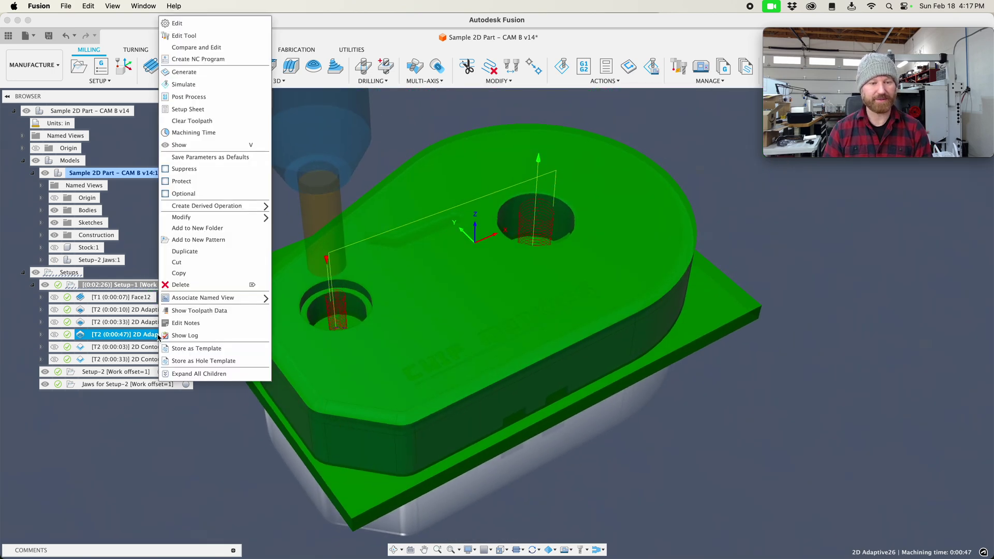
pyautogui.moveTo(217, 206)
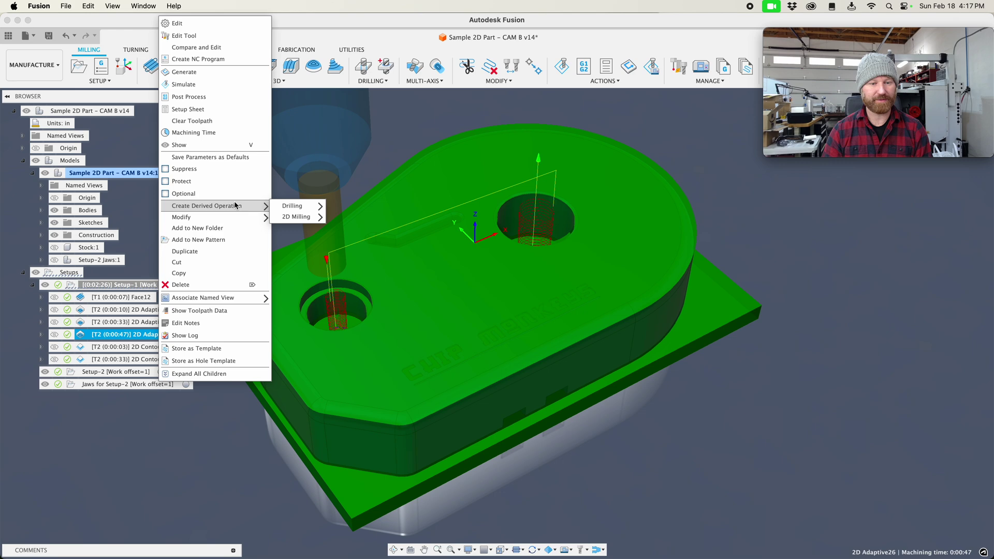
pyautogui.moveTo(298, 218)
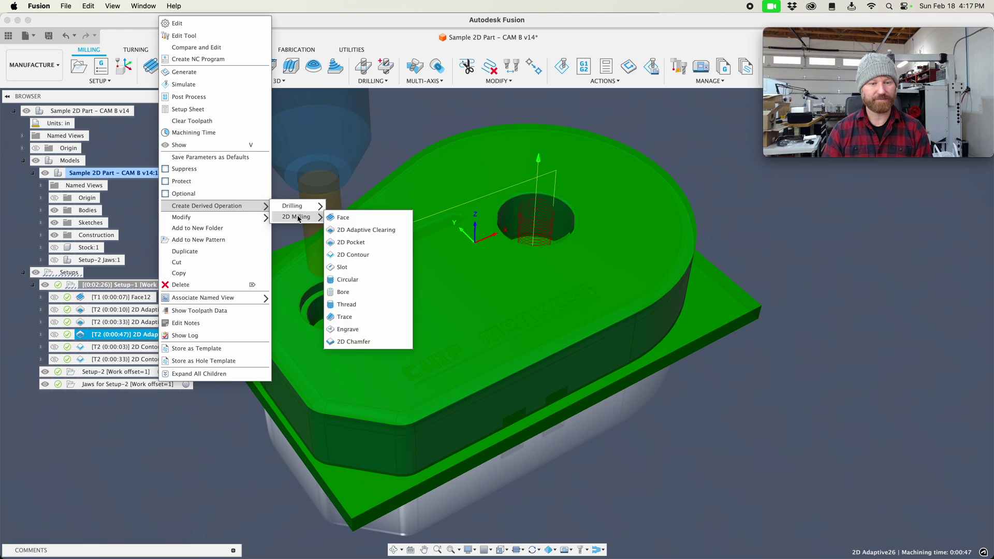
pyautogui.click(351, 254)
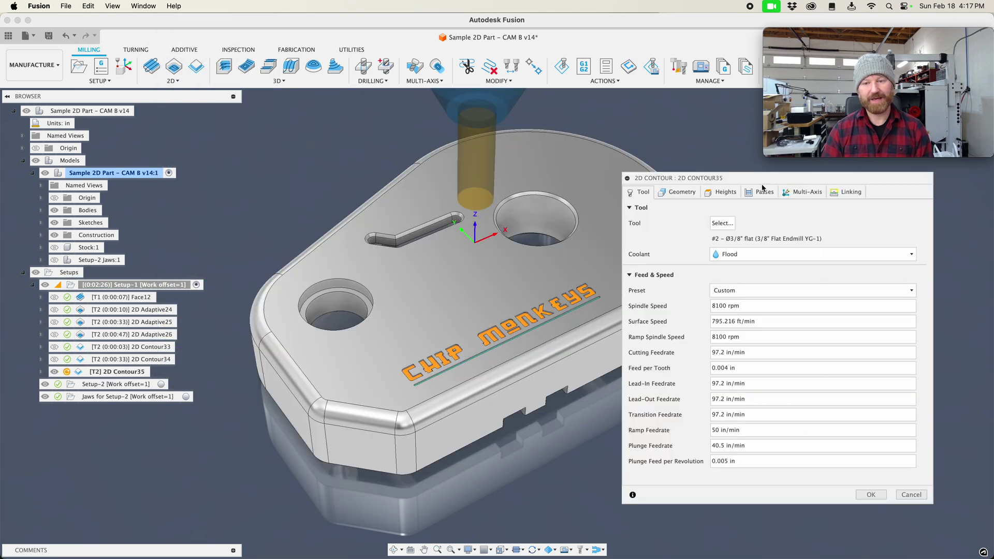
# Set the through-hole contour's compensation type to Wear
pyautogui.click(758, 193)
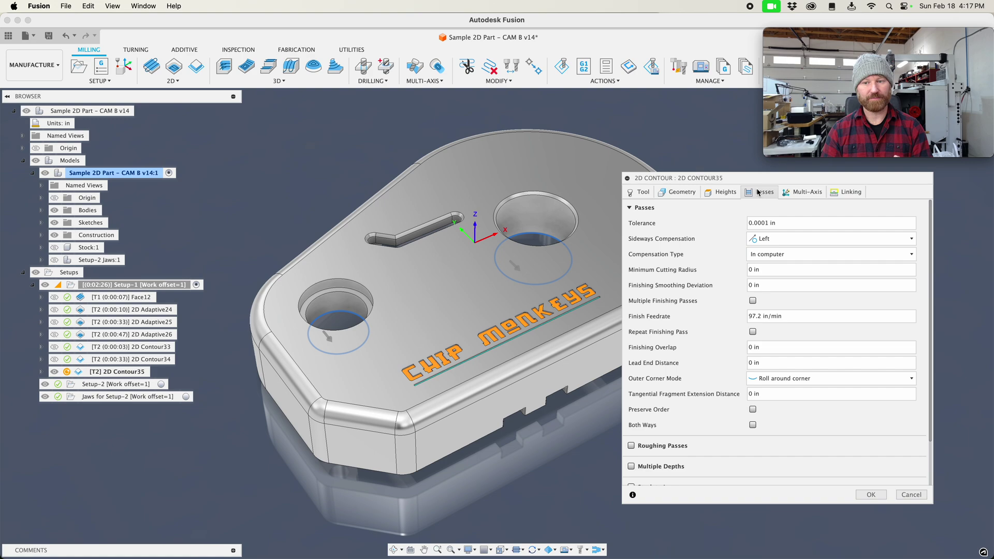
pyautogui.click(791, 255)
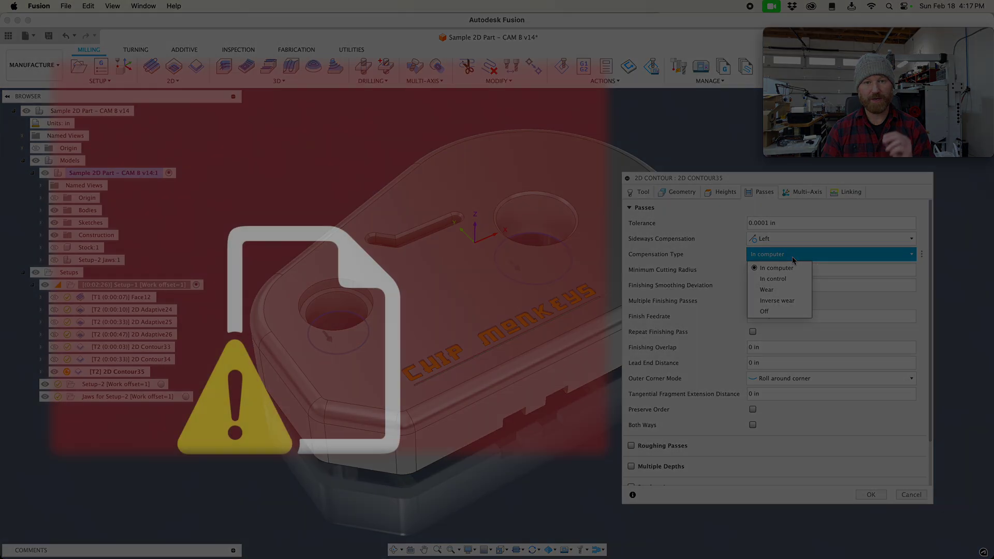
pyautogui.click(766, 289)
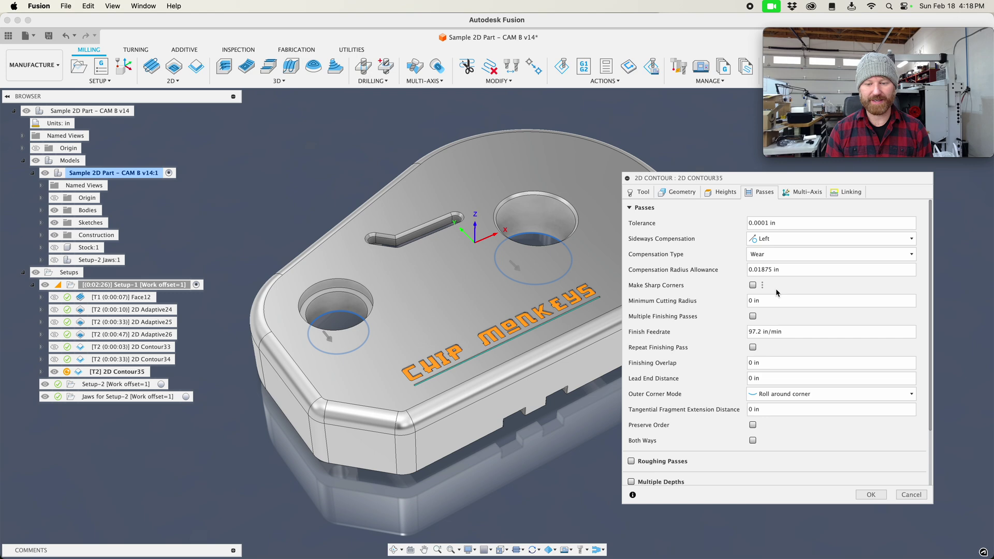
# Accept the through-hole contour settings and generate its toolpath
pyautogui.click(872, 494)
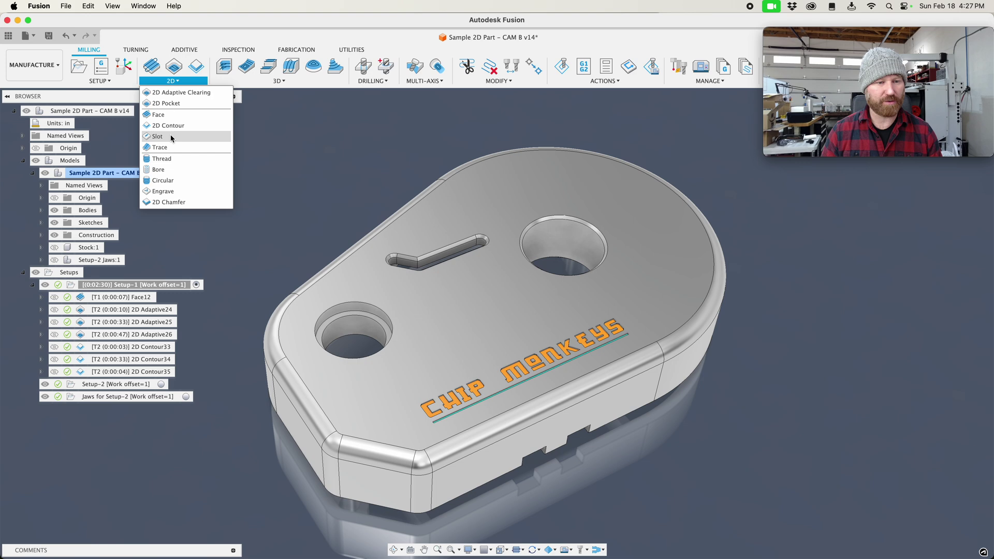
# Create a 2D Slot operation using tool 3, the 1/8" Flat Endmill, from the Project 1 - 2D tool library
pyautogui.click(171, 140)
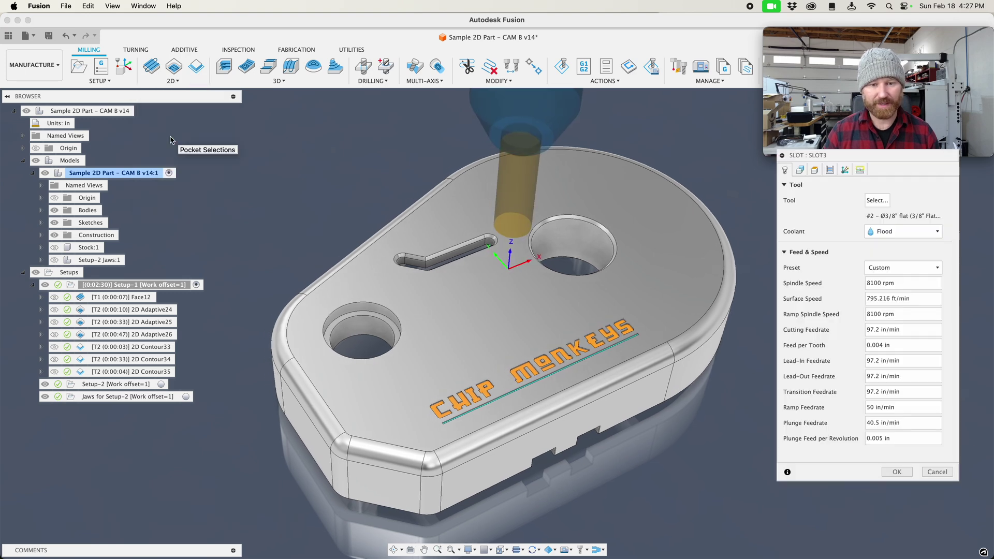
pyautogui.scroll(2, 382, 212)
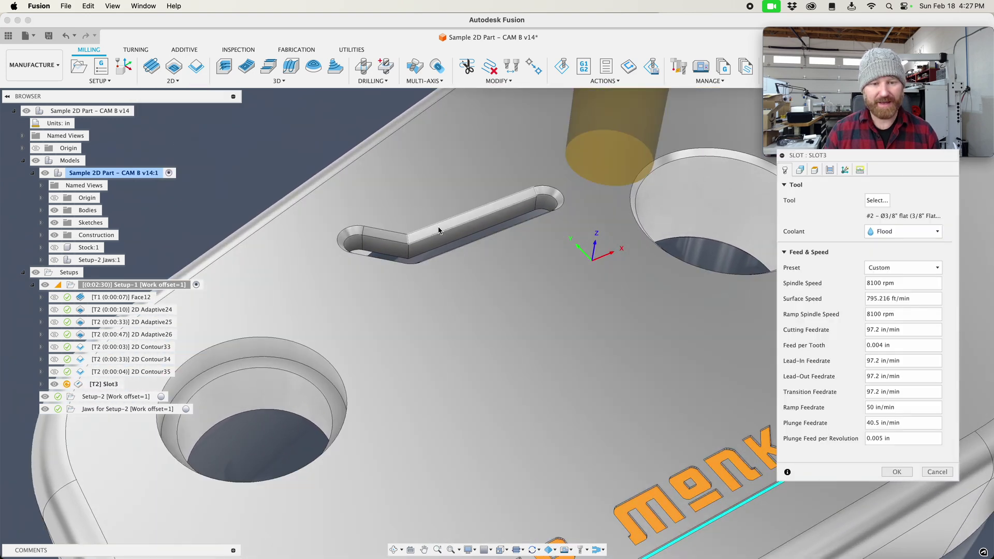
pyautogui.click(874, 200)
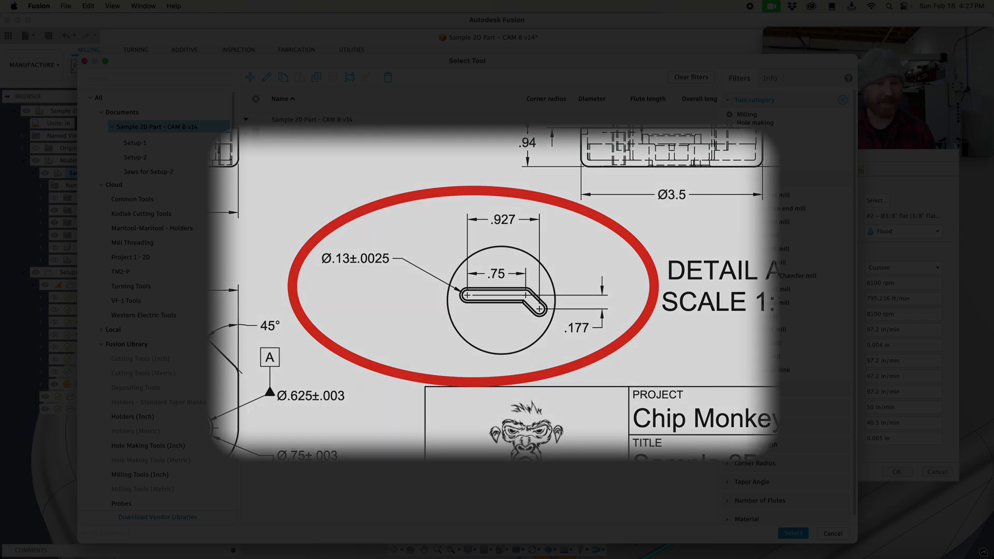
pyautogui.click(167, 257)
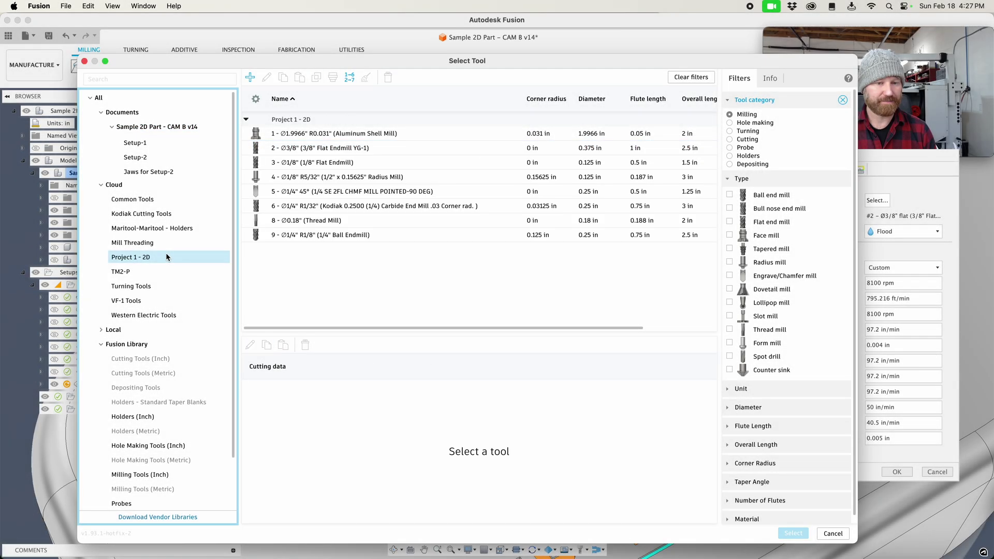
pyautogui.click(377, 162)
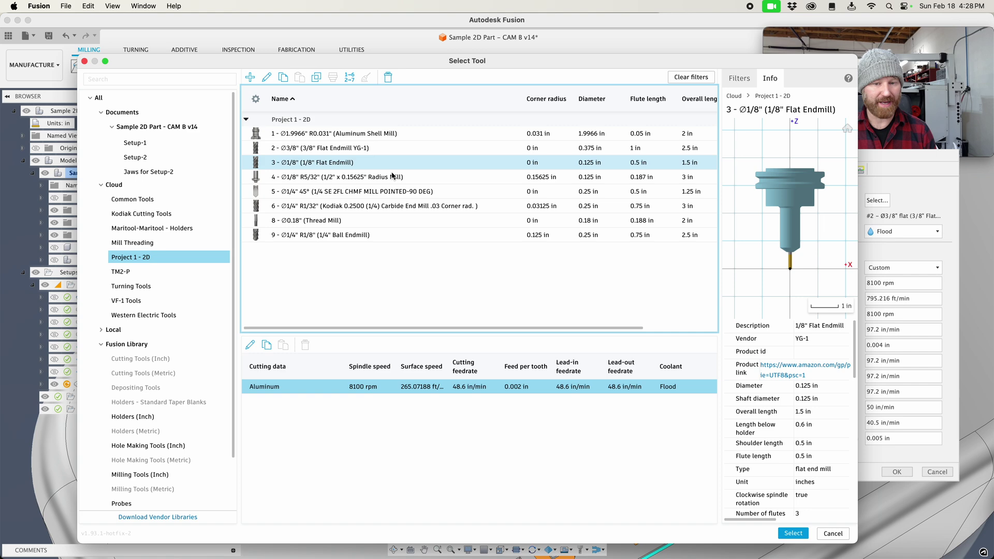
pyautogui.click(795, 533)
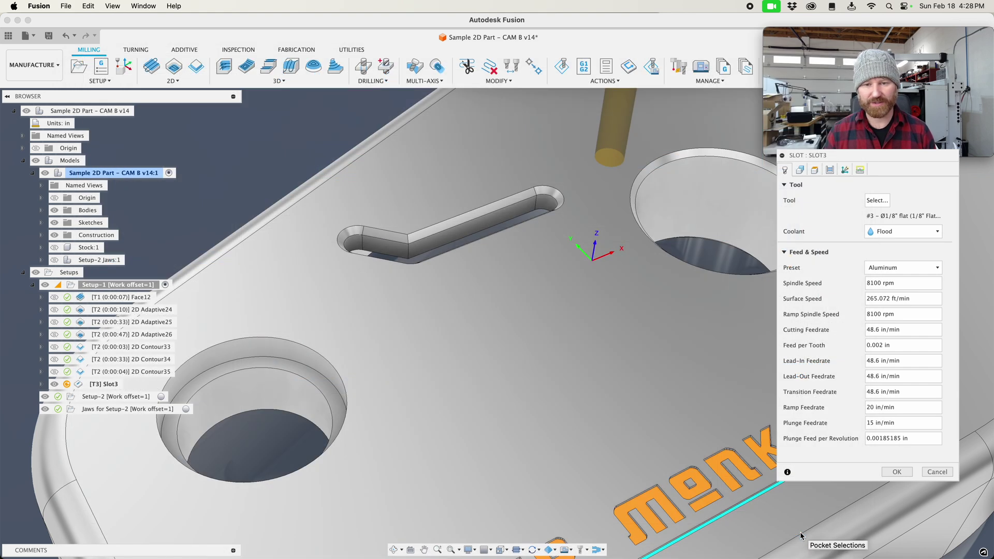
# Select the closed bottom edge chain of the angled slot as the Slot operation's pocket geometry
pyautogui.click(799, 171)
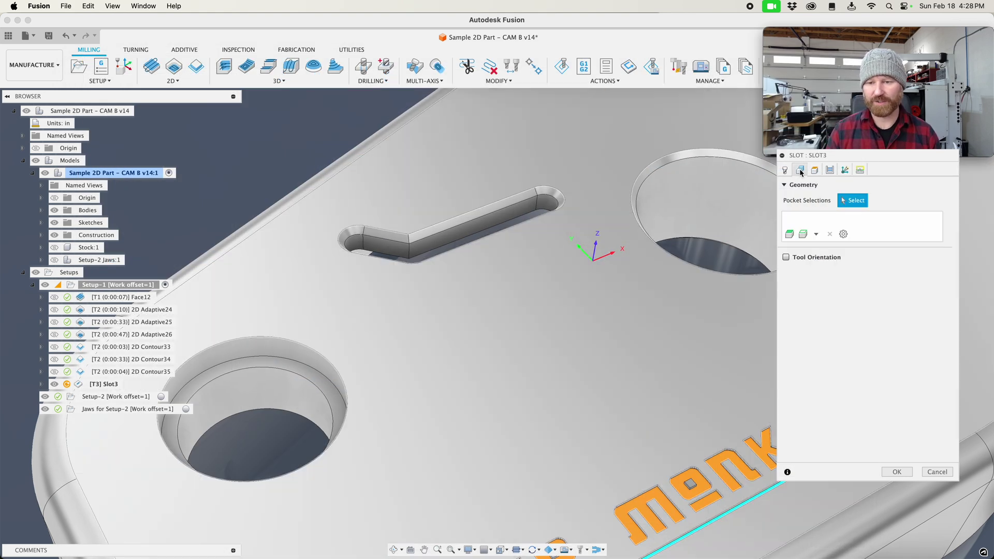
pyautogui.scroll(5, 553, 212)
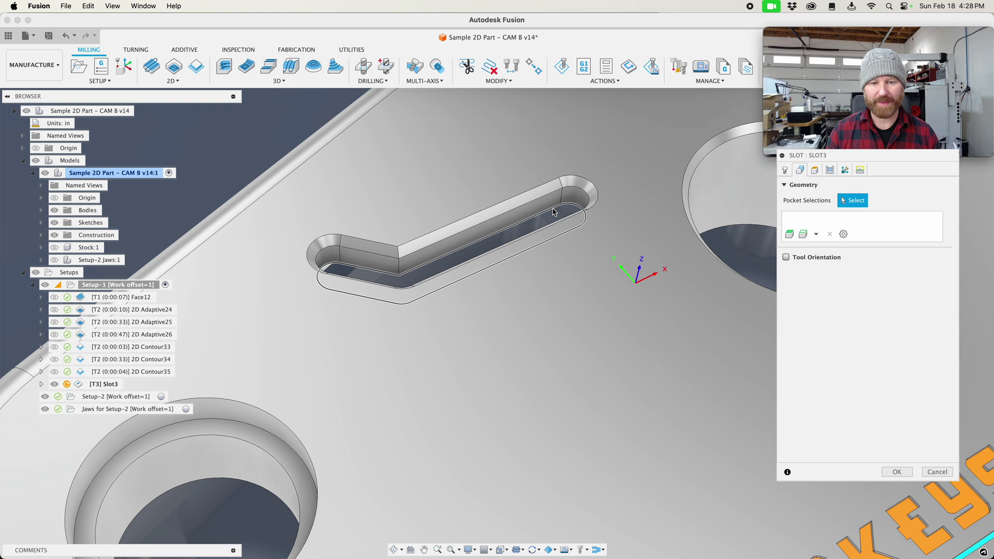
pyautogui.click(553, 212)
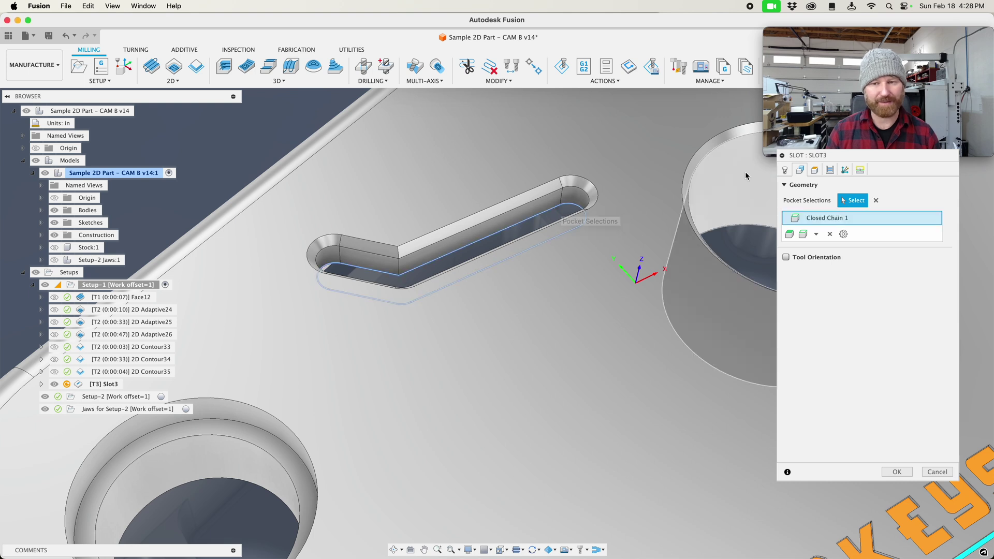
# Set the Slot operation's bottom height offset to -0.02 in from the selected contour
pyautogui.click(814, 170)
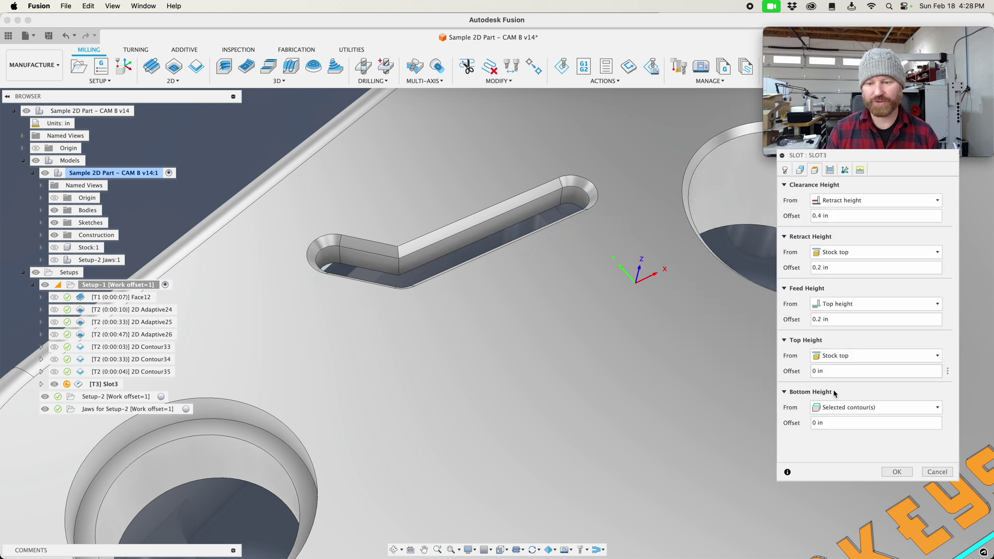
pyautogui.click(828, 423)
pyautogui.write('-.02')
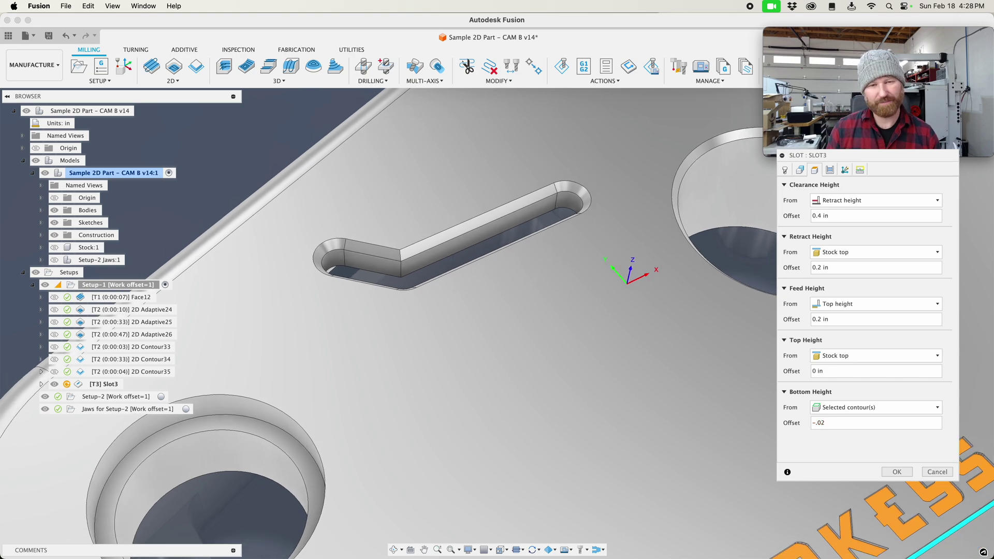
pyautogui.scroll(-5, 709, 321)
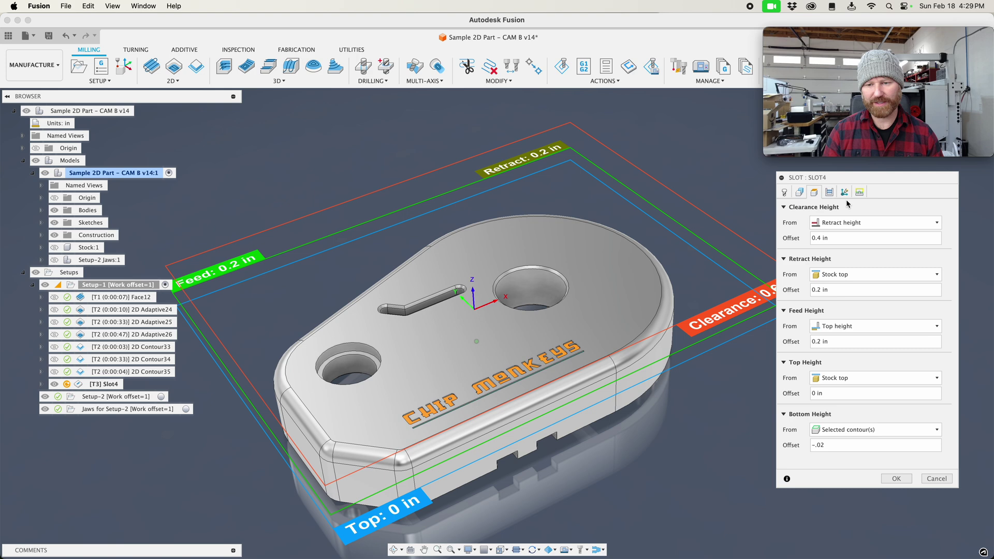
# Check the Slot operation's geometry and its linking and ramp settings, and generate the toolpath
pyautogui.click(799, 193)
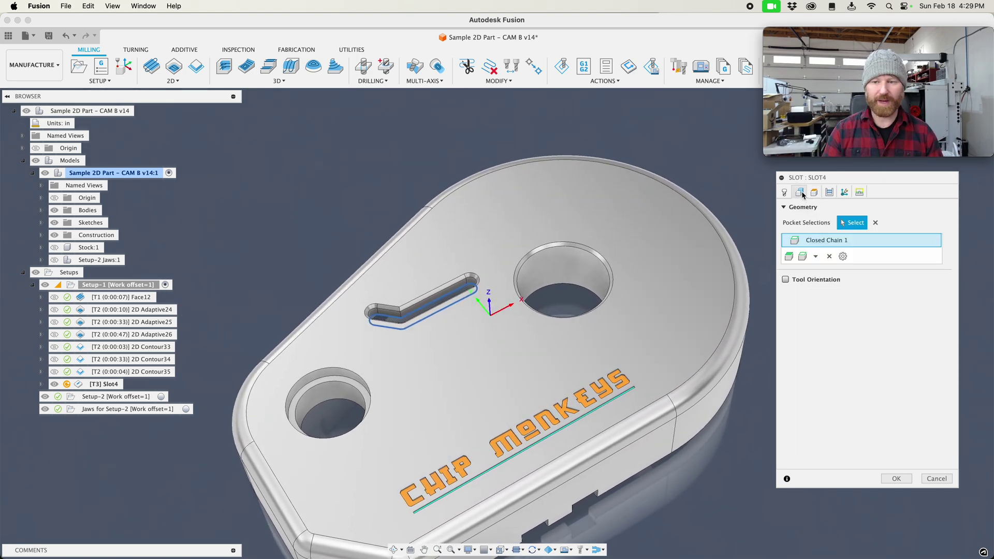
pyautogui.click(860, 192)
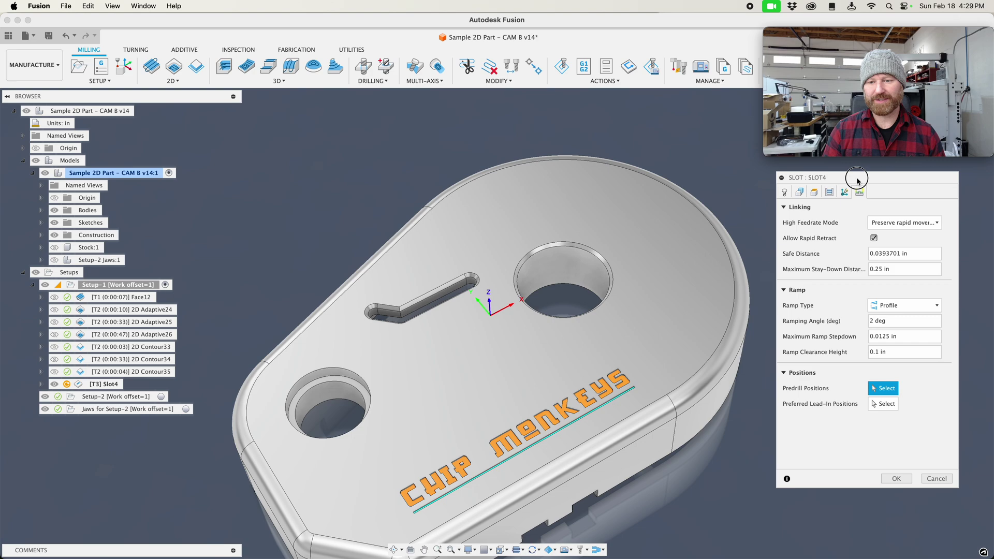
pyautogui.moveTo(856, 181); pyautogui.dragTo(847, 182)
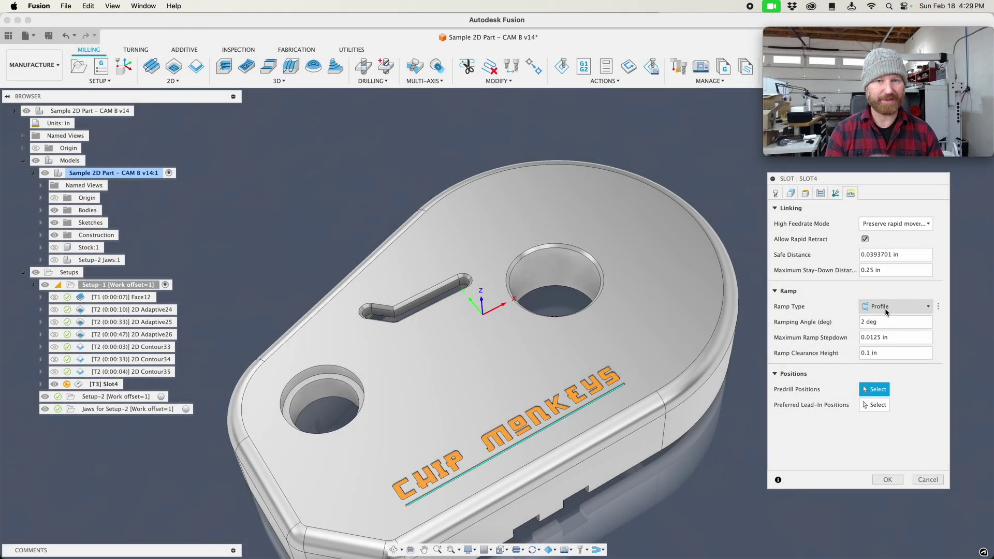
pyautogui.click(887, 481)
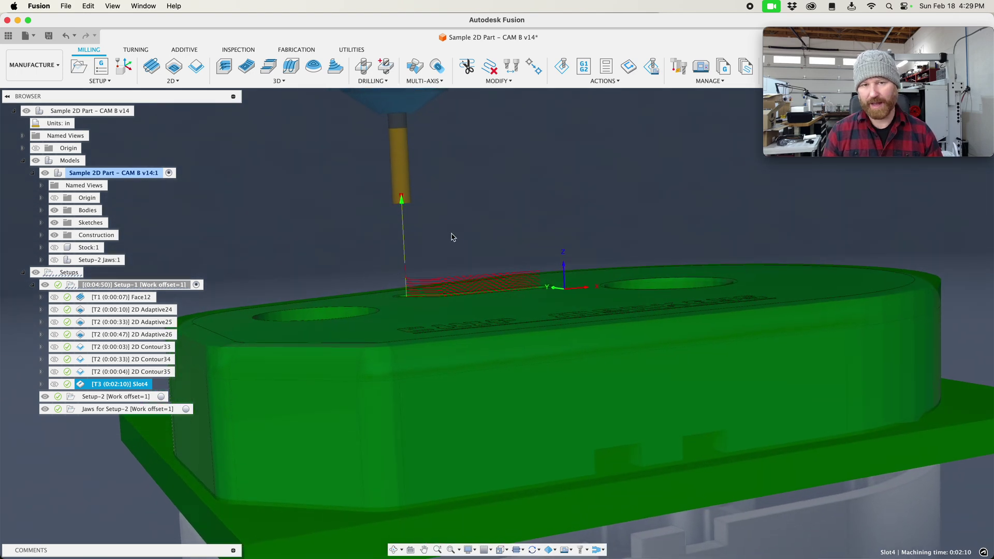
# Edit the Slot operation to use a ramp clearance height of 0.015 in, and regenerate the toolpath
pyautogui.rightClick(139, 386)
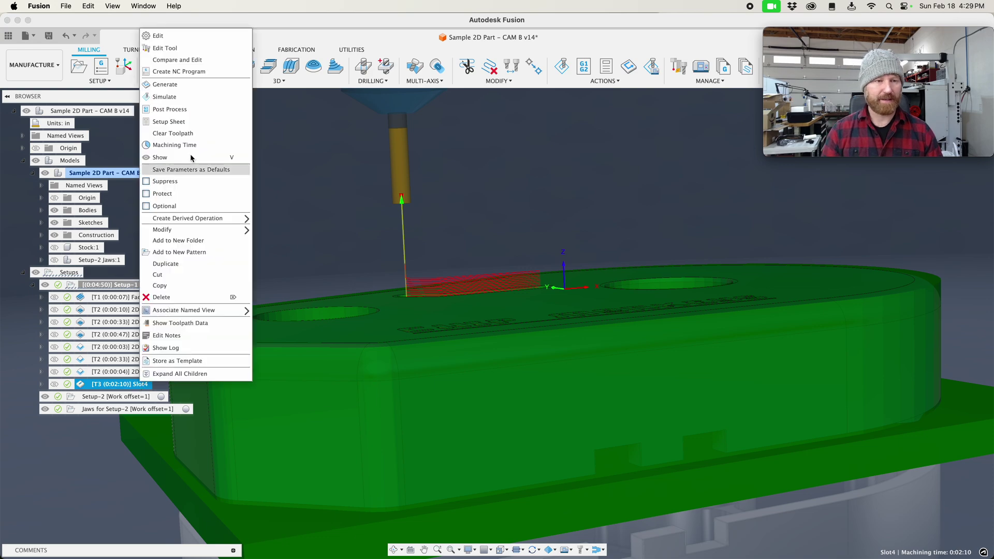
pyautogui.click(160, 41)
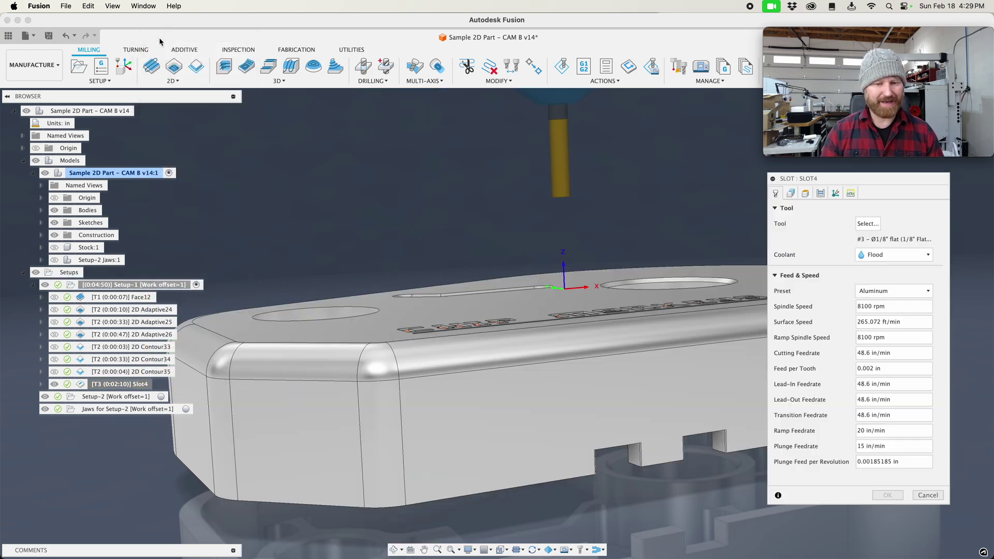
pyautogui.click(839, 194)
pyautogui.click(879, 353)
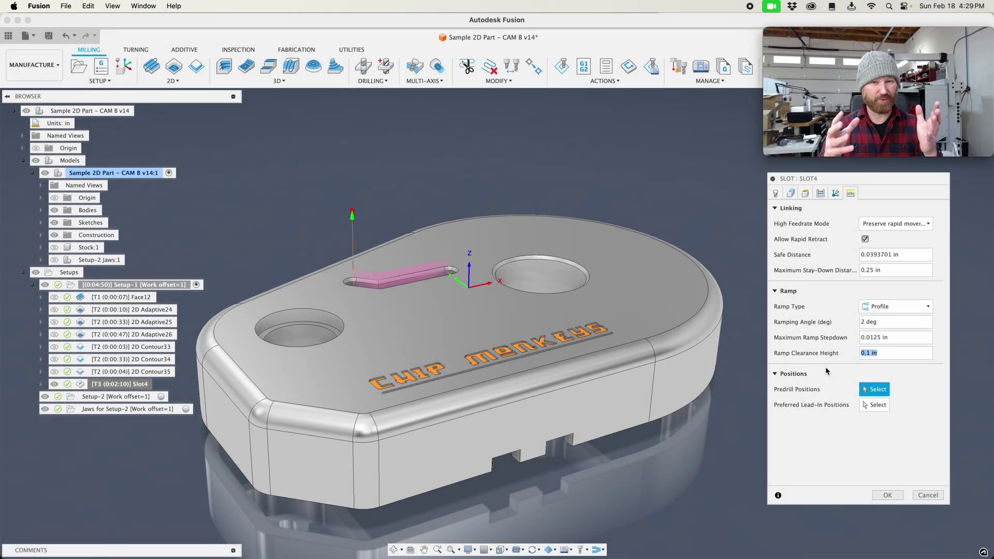
pyautogui.write('.015')
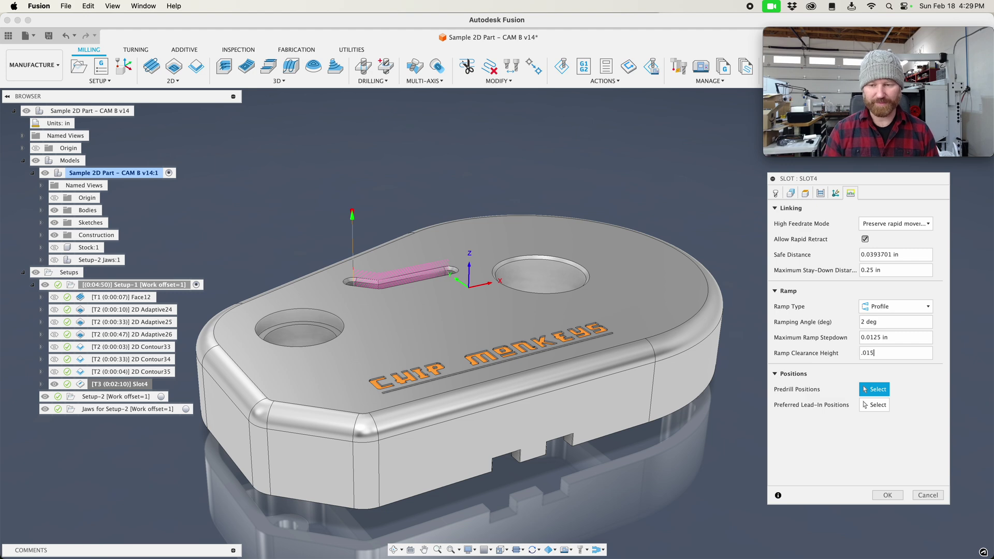
pyautogui.click(887, 495)
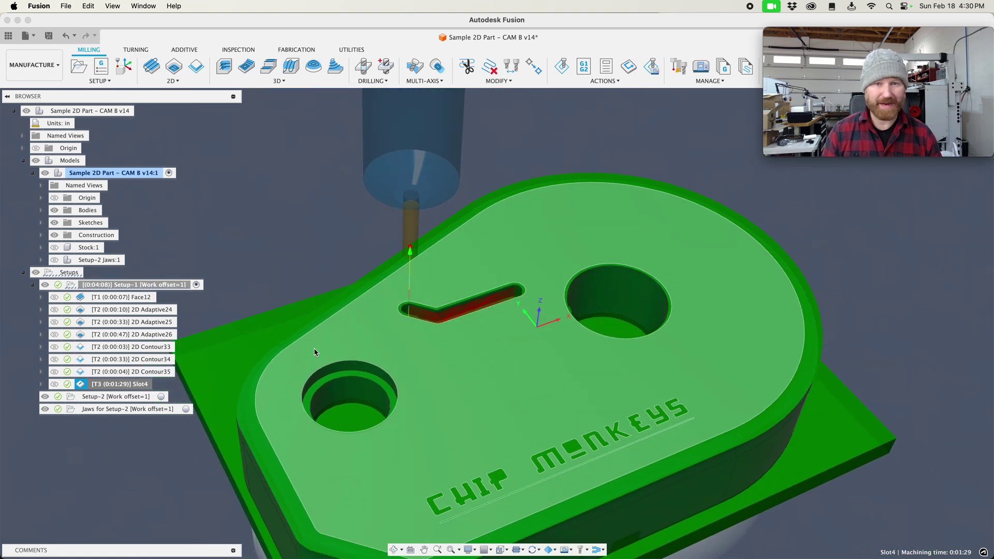
# Create a derived 2D Contour operation from the Slot operation with the 1/8" flat endmill, and generate its toolpath
pyautogui.rightClick(128, 385)
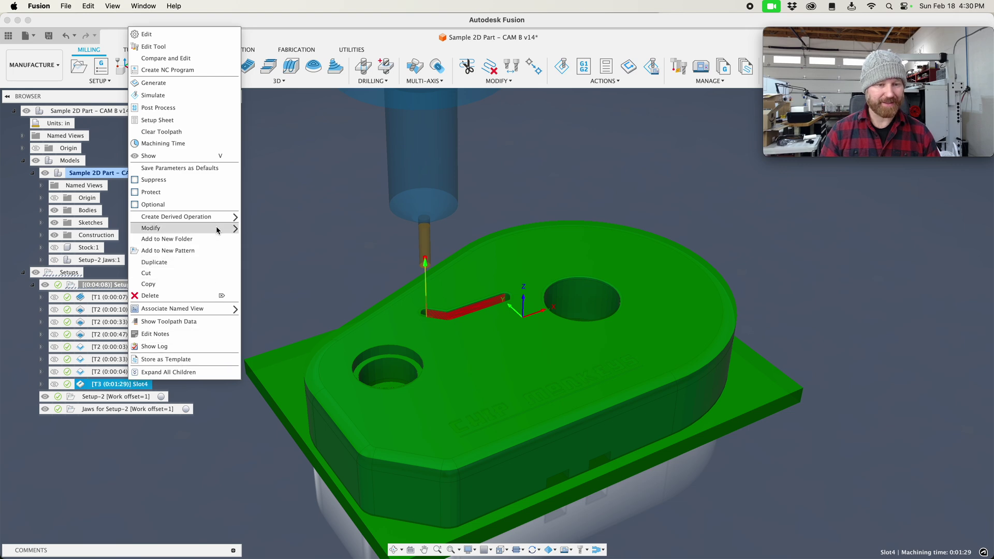
pyautogui.moveTo(214, 220)
pyautogui.moveTo(265, 228)
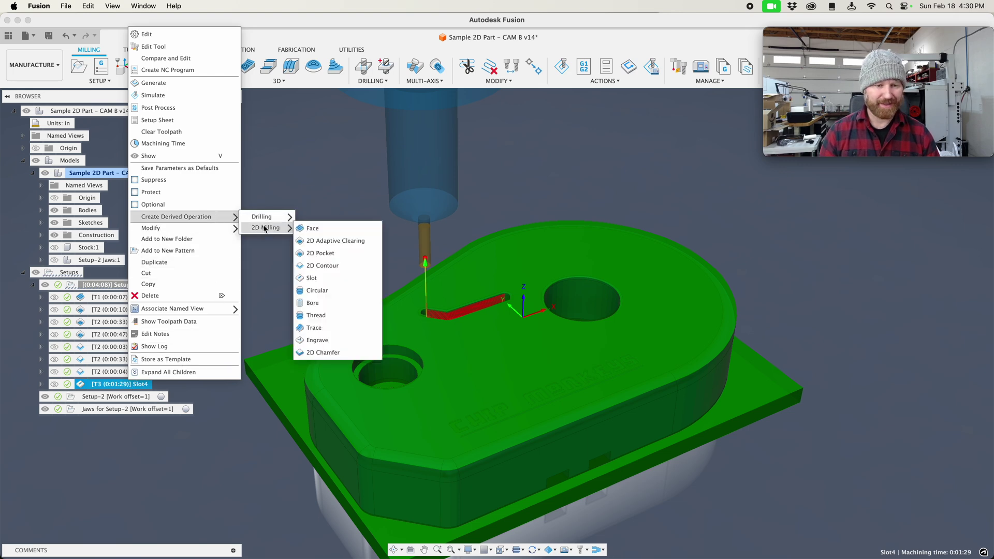
pyautogui.click(330, 264)
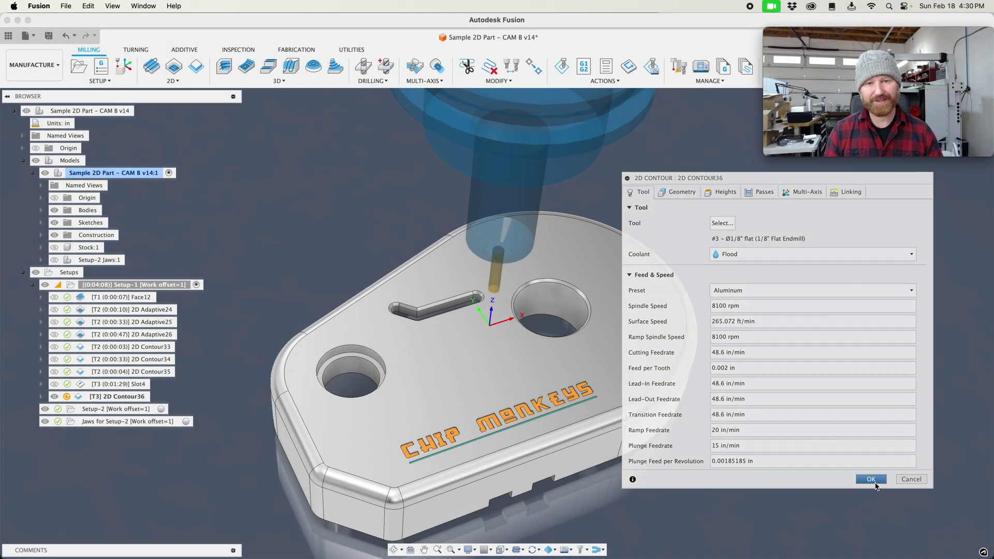
pyautogui.click(871, 479)
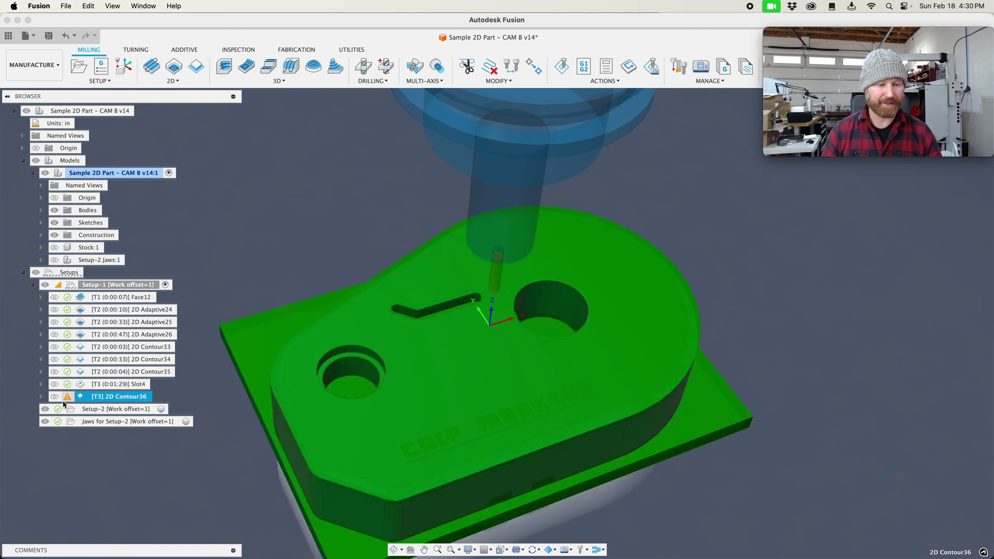
# Set the slot contour's horizontal and vertical lead-in radii to 0 in and linear lead-in distance to 0.005 in, regenerate and inspect the toolpath
pyautogui.rightClick(126, 397)
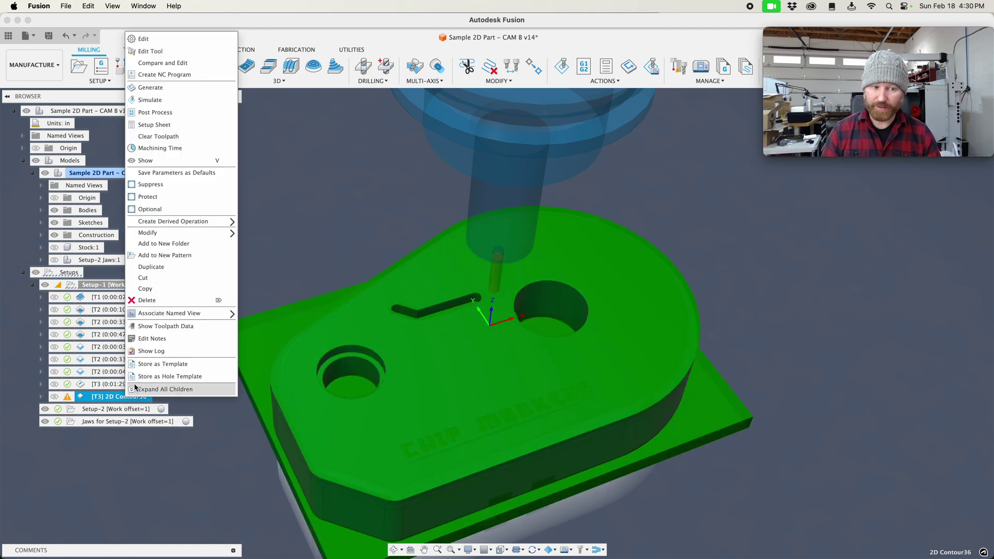
pyautogui.click(144, 38)
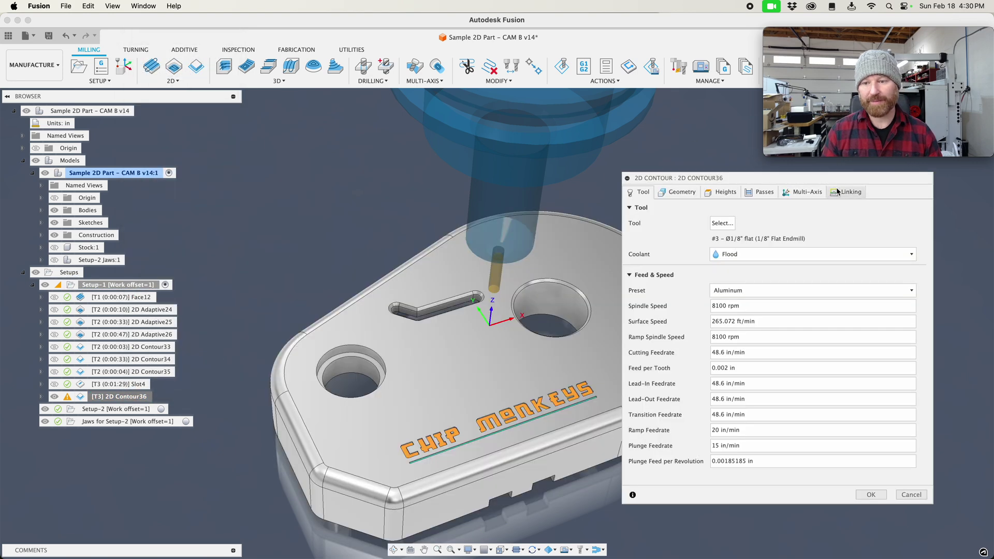
pyautogui.click(837, 191)
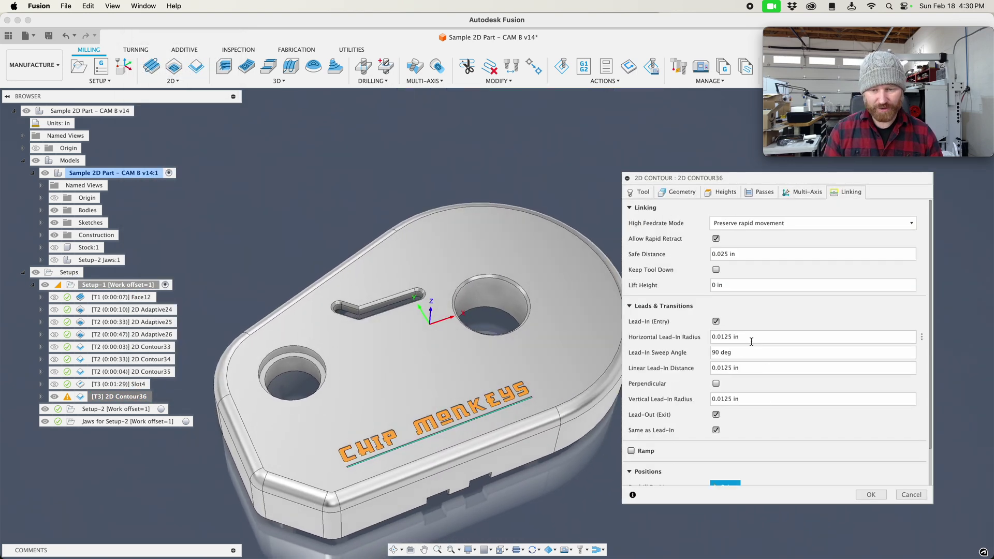
pyautogui.moveTo(751, 342); pyautogui.dragTo(673, 338)
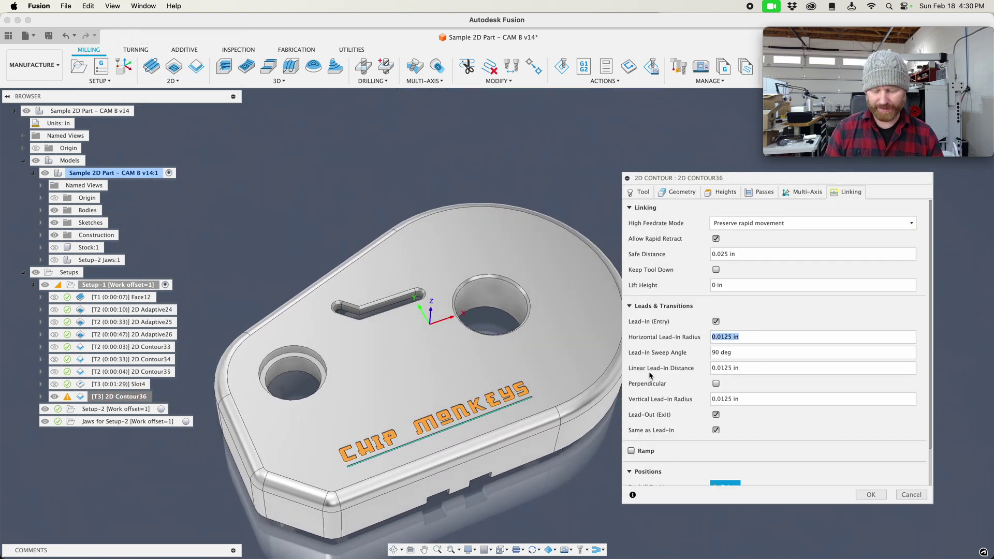
pyautogui.write('0')
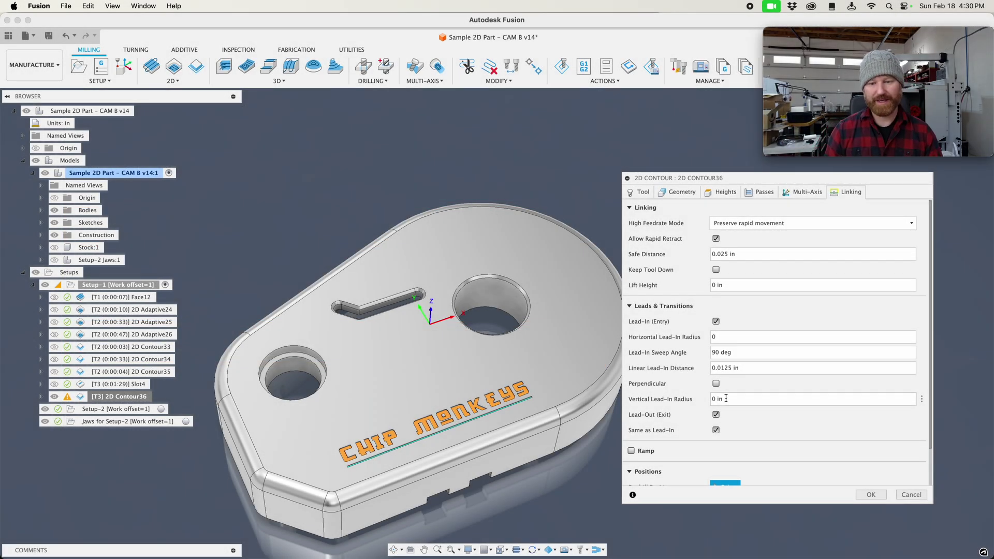
pyautogui.moveTo(746, 367); pyautogui.dragTo(674, 369)
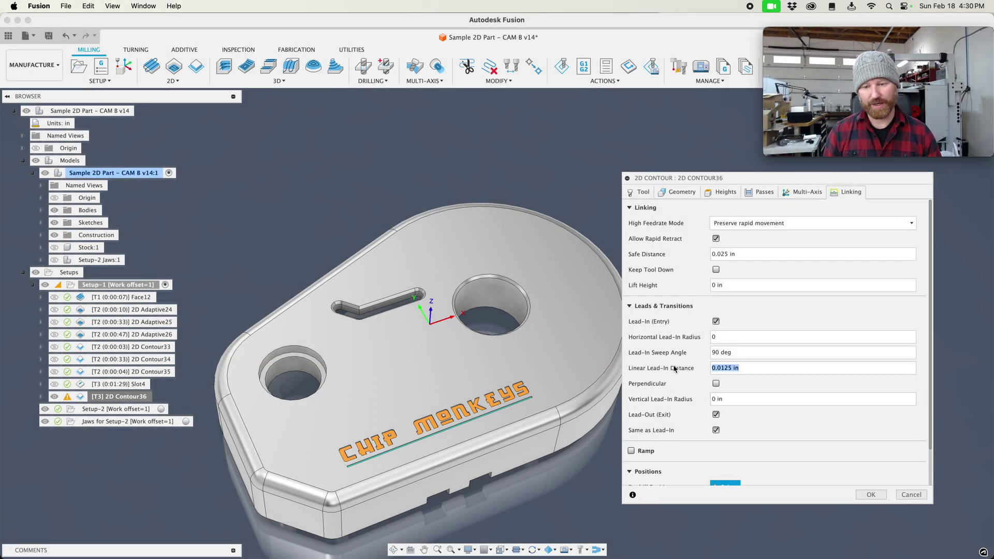
pyautogui.write('.005')
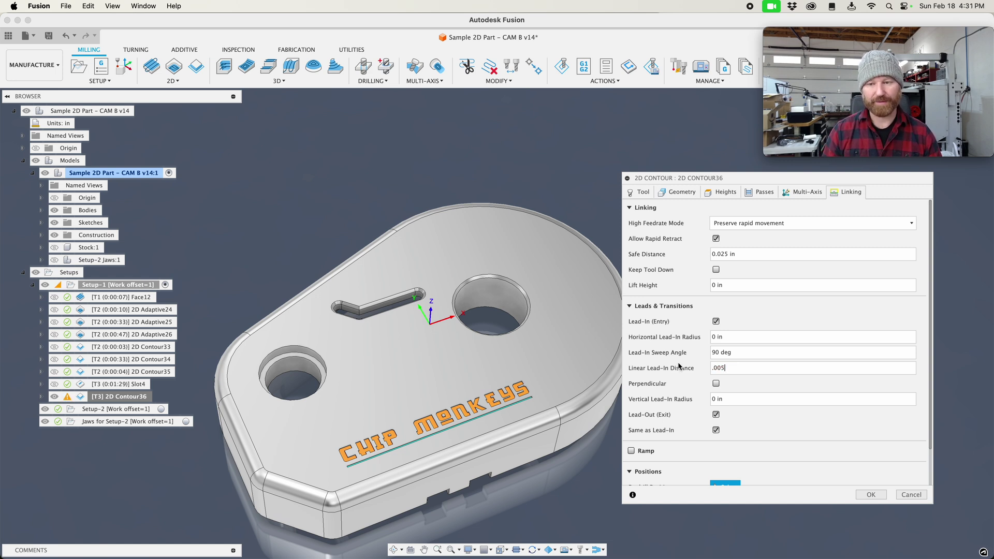
pyautogui.click(871, 495)
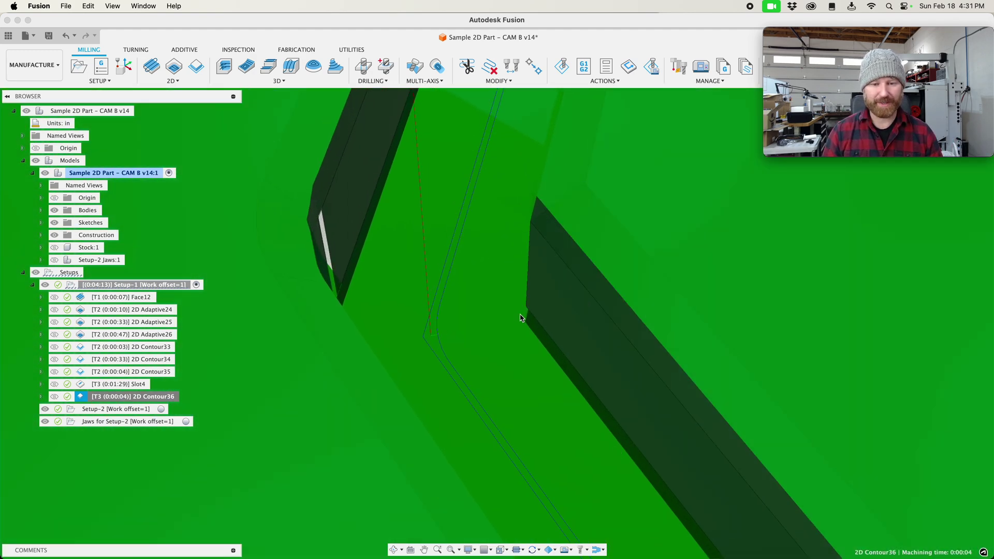
pyautogui.keyDown('shift'); pyautogui.scroll(-5, 523, 311); pyautogui.keyUp('shift')
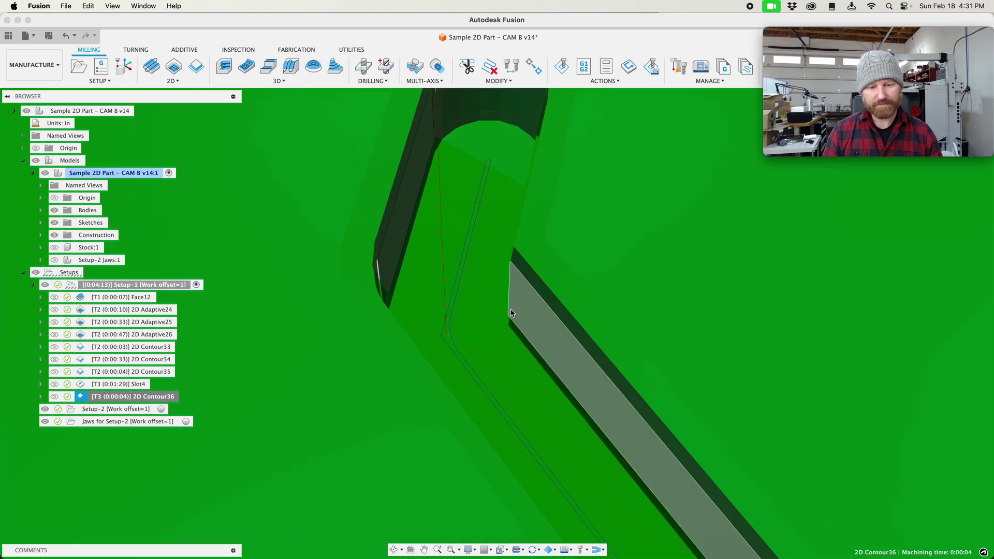
# Inspect the slot contour's toolpath around the bend of the angled slot
pyautogui.keyDown('shift'); pyautogui.moveTo(510, 314); pyautogui.dragTo(477, 326, button='middle'); pyautogui.keyUp('shift')
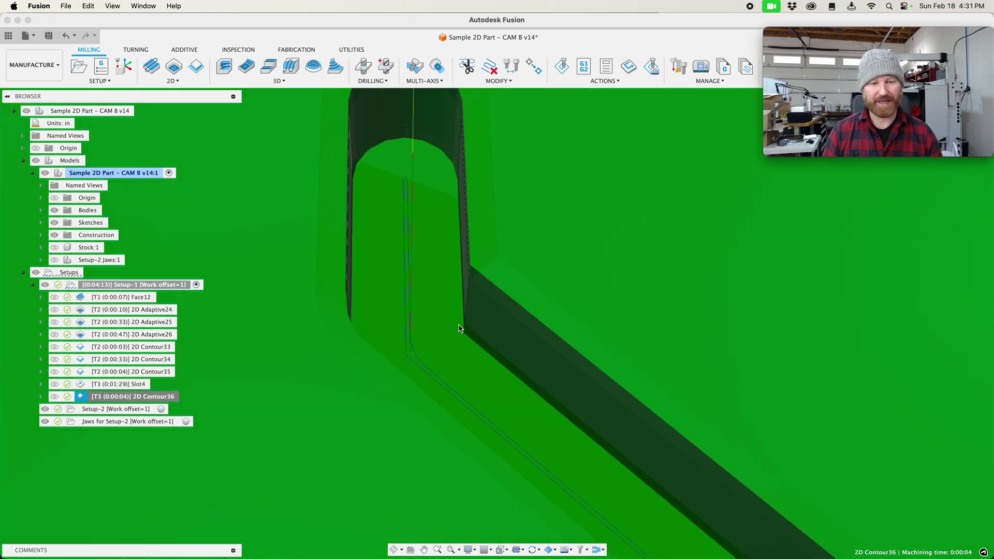
pyautogui.scroll(-10, 538, 393)
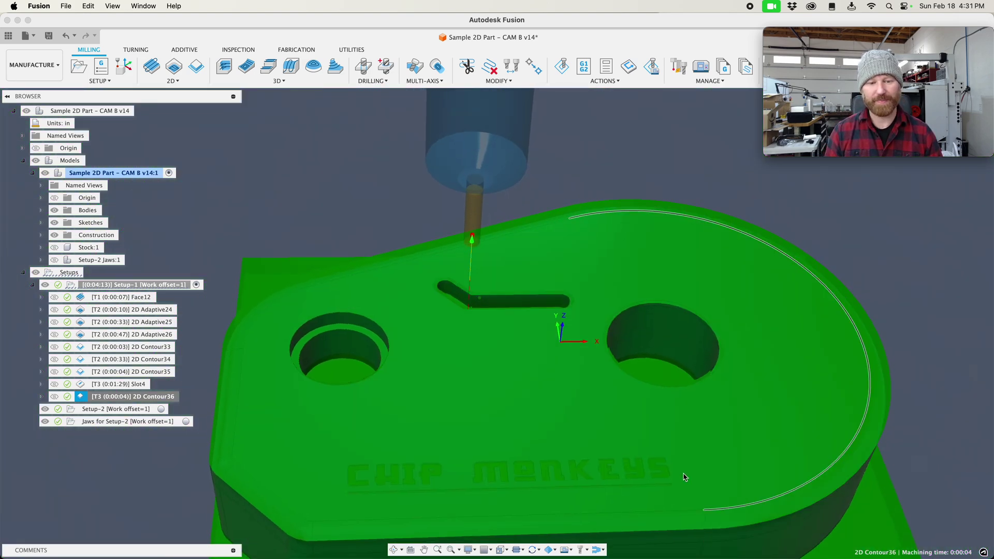
pyautogui.click(243, 228)
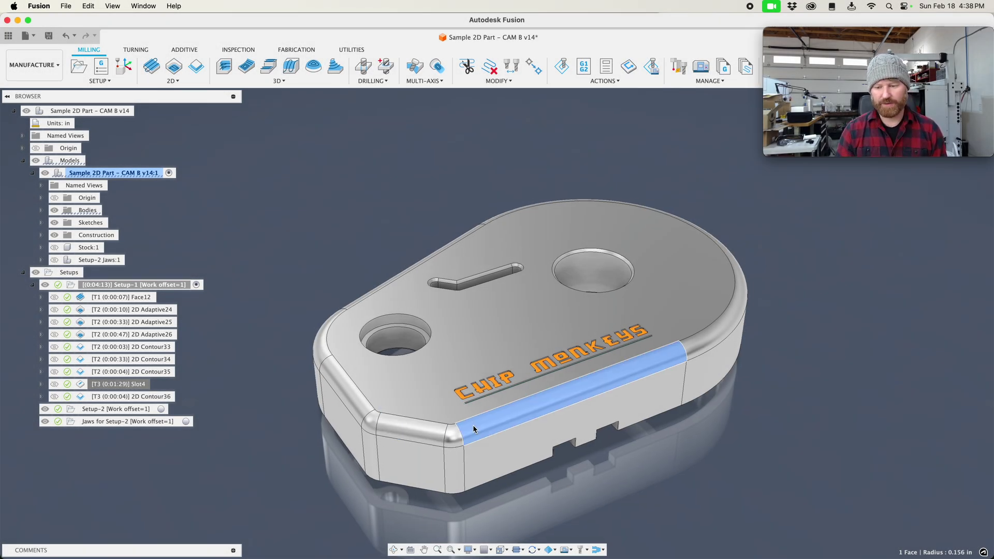
# Measure the radius of the rounded top edge beside the engraved text
pyautogui.click(495, 414)
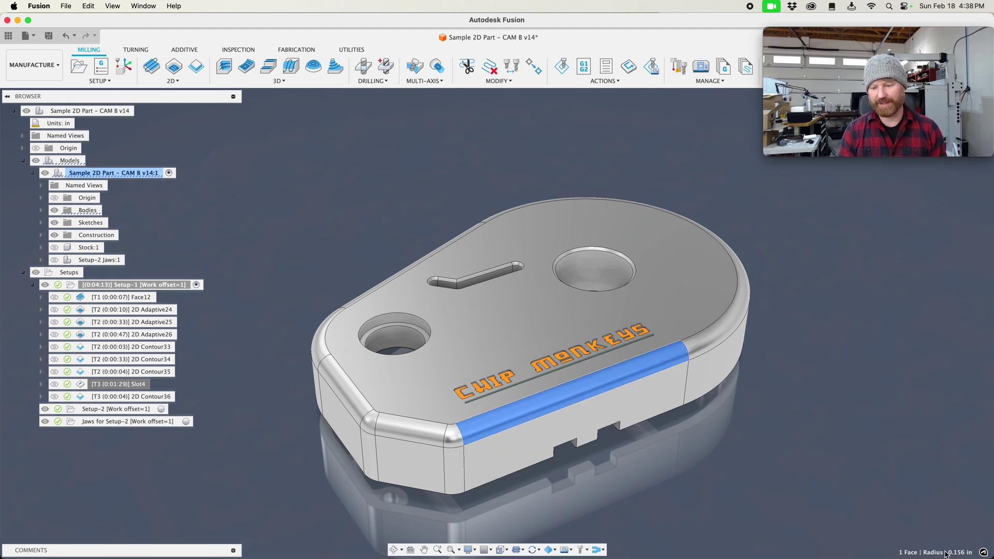
pyautogui.moveTo(803, 40)
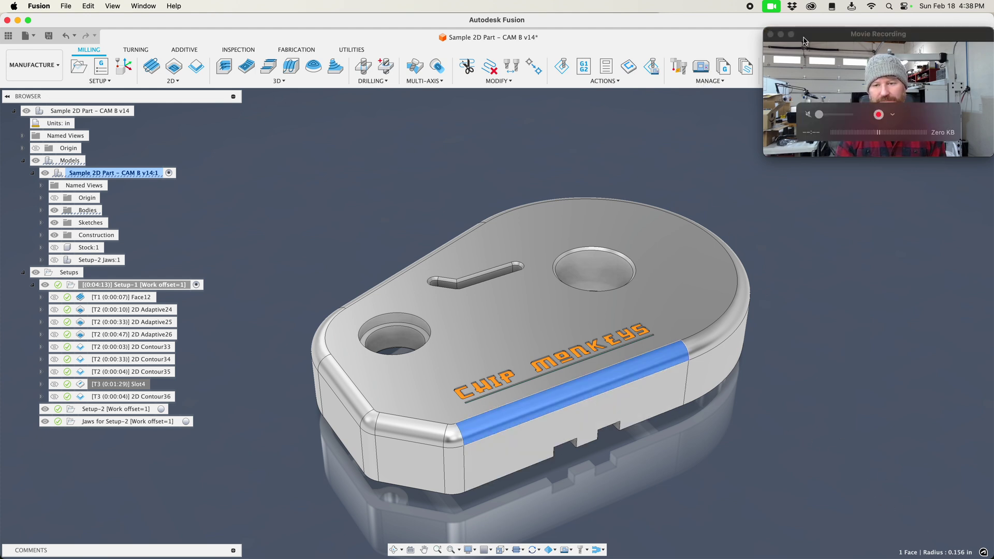
pyautogui.moveTo(803, 41); pyautogui.dragTo(794, 88)
pyautogui.click(780, 67)
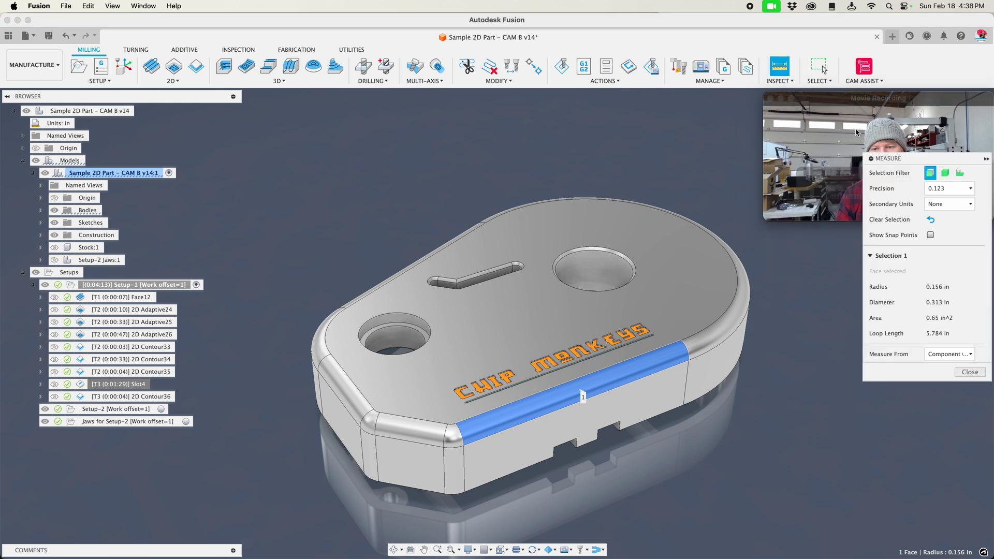
pyautogui.moveTo(911, 163); pyautogui.dragTo(883, 273)
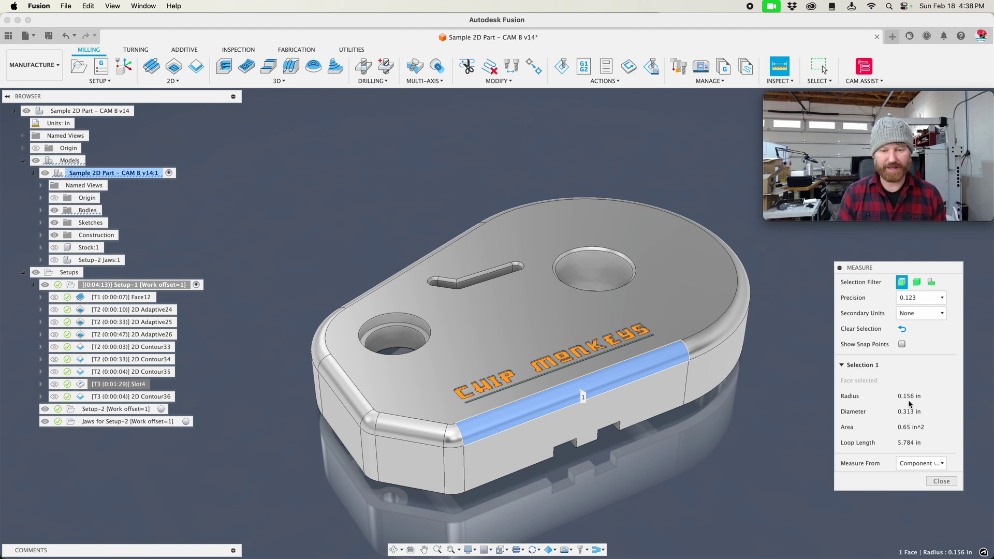
pyautogui.click(941, 481)
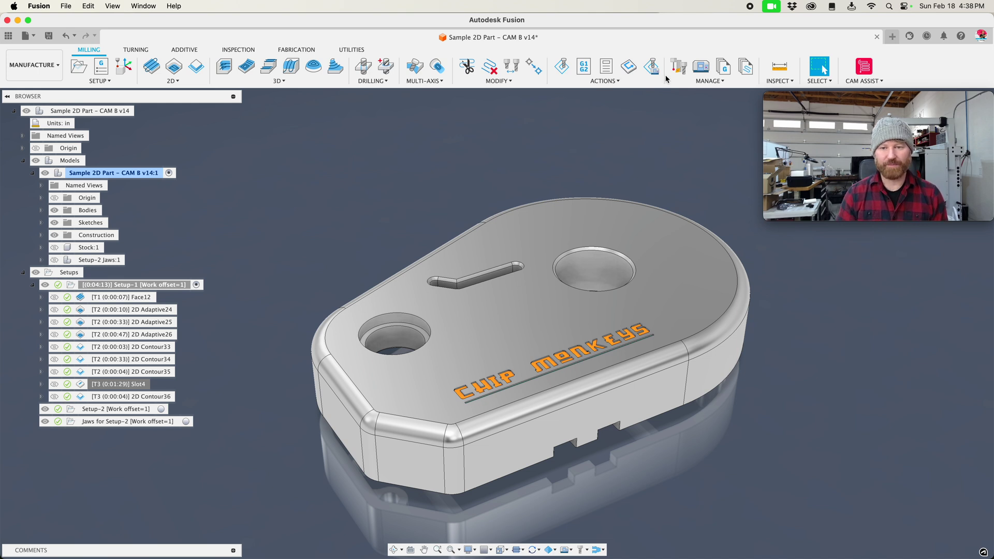
# Create a 2D Contour operation using tool 4, the 1/2" x 0.15625" Radius Mill from the Project 1 - 2D library
pyautogui.click(196, 65)
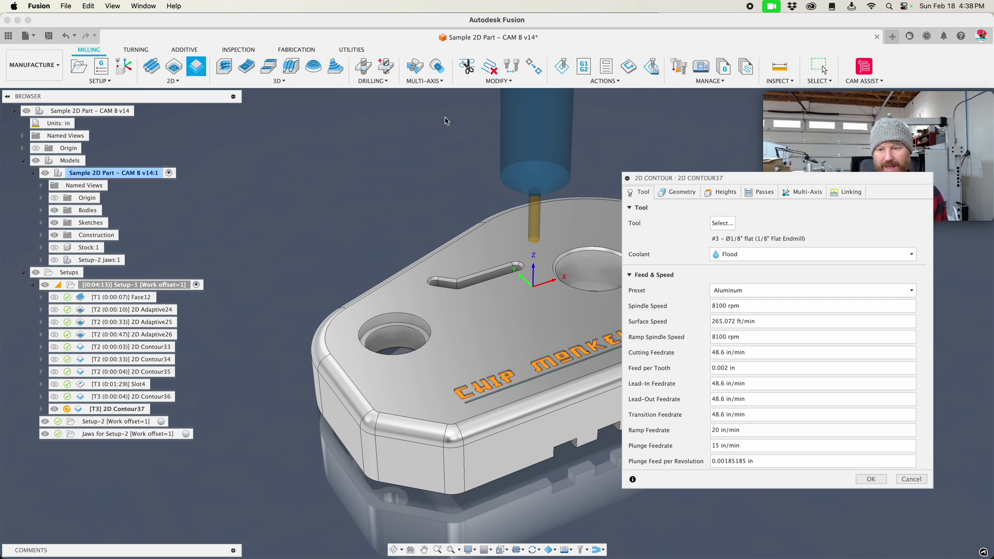
pyautogui.click(720, 223)
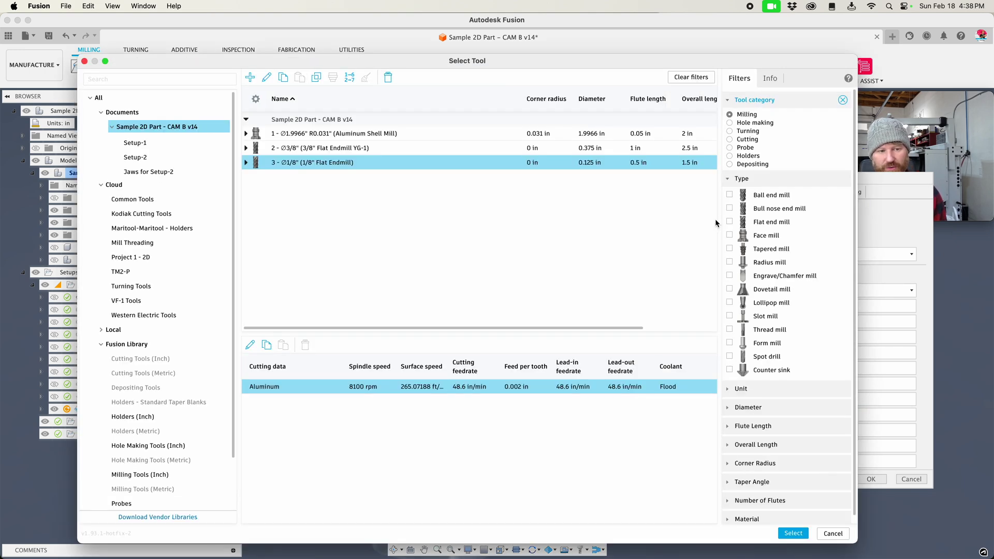
pyautogui.click(177, 257)
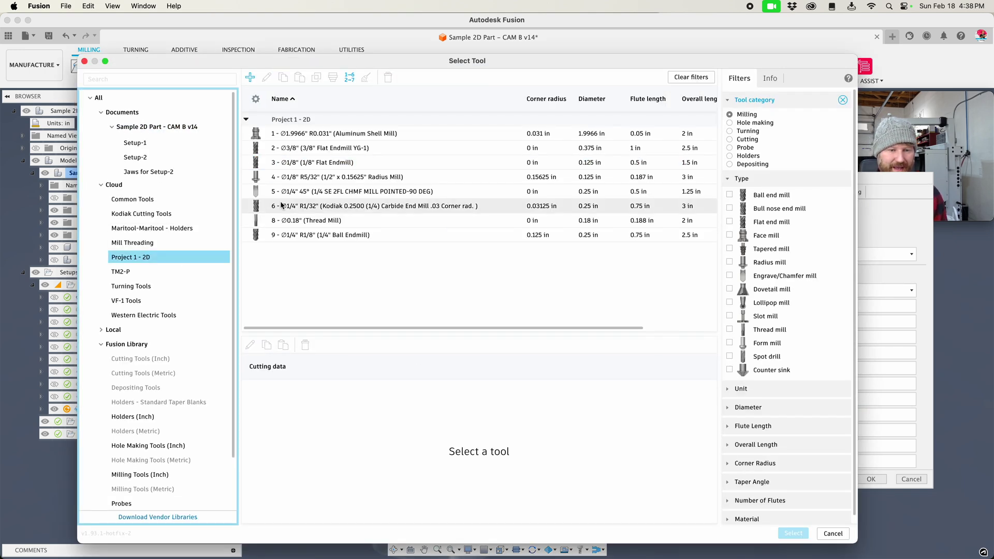
pyautogui.click(435, 182)
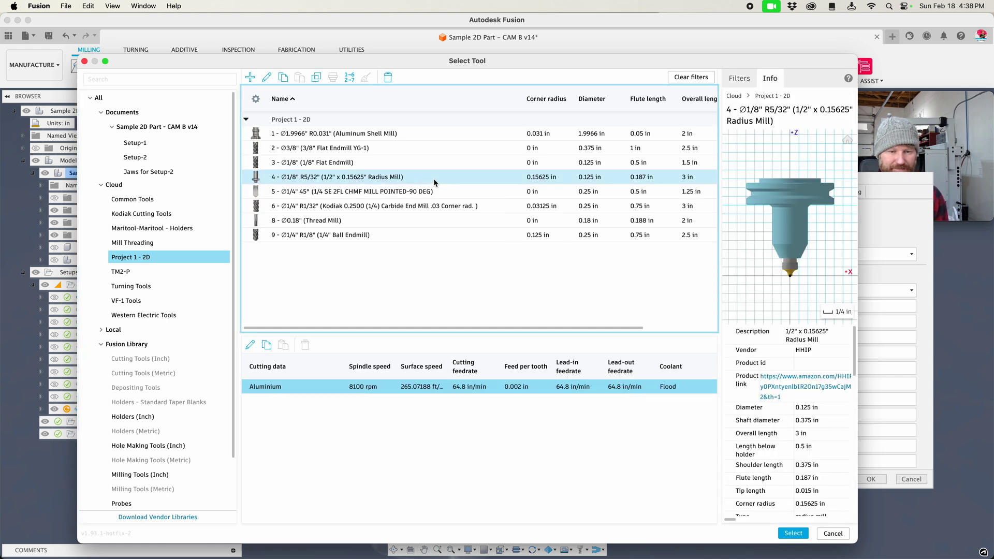
pyautogui.click(793, 533)
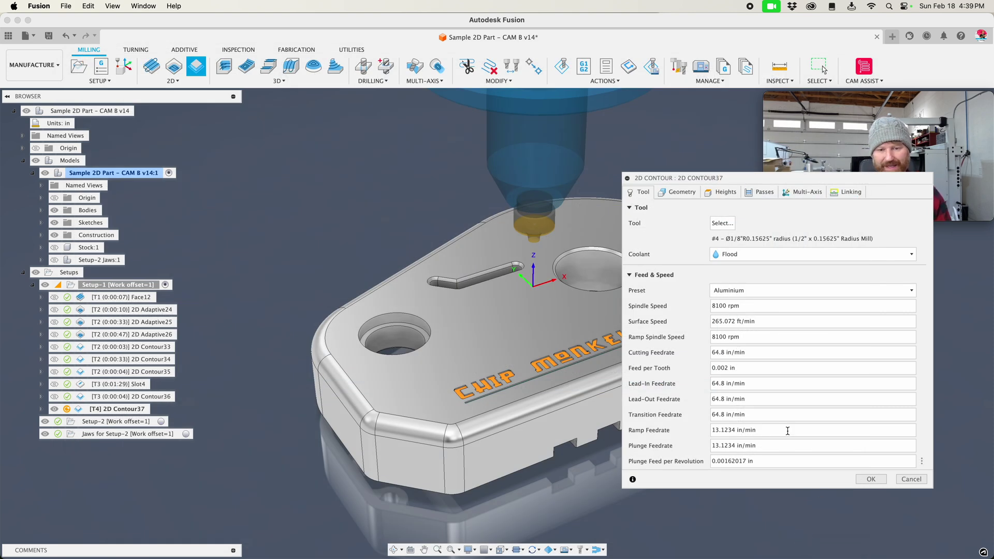
# Select the lower edge loop of the part's outer top fillet as the contour's closed chain, and generate the toolpath
pyautogui.click(682, 192)
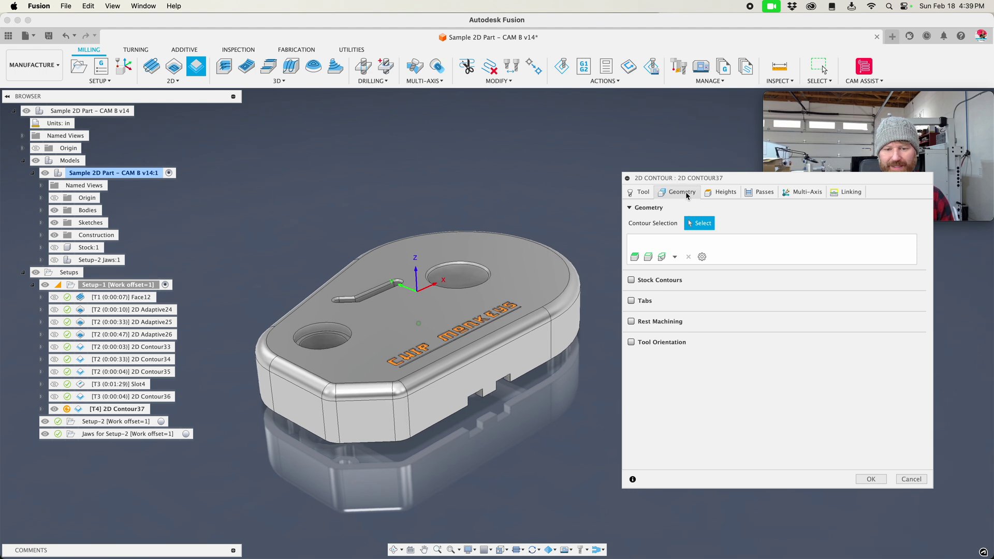
pyautogui.click(569, 325)
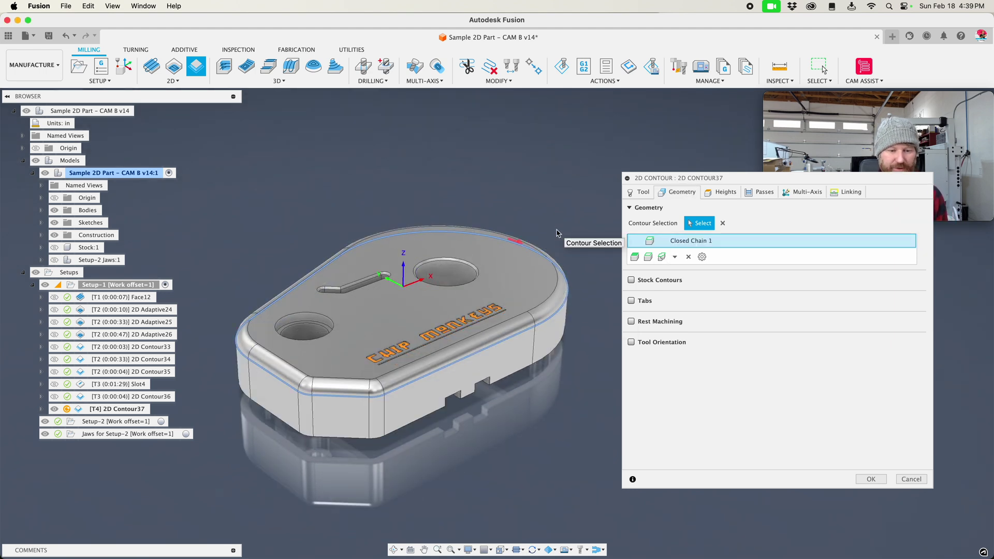
pyautogui.click(872, 479)
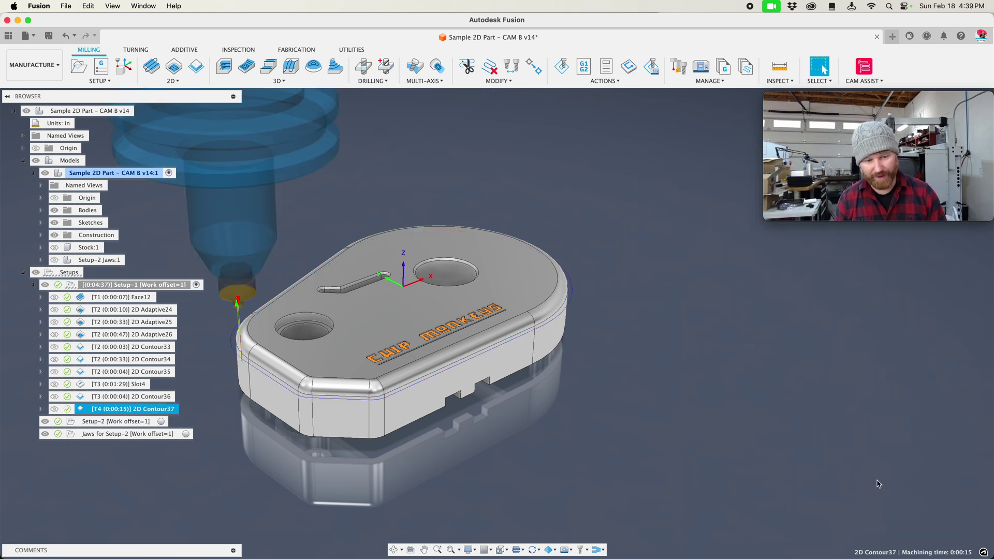
# Examine the radius mill's profile and its contour toolpath against the part's outer top fillet
pyautogui.keyDown('shift'); pyautogui.moveTo(876, 482); pyautogui.dragTo(586, 177, button='middle'); pyautogui.keyUp('shift')
pyautogui.scroll(5, 311, 208)
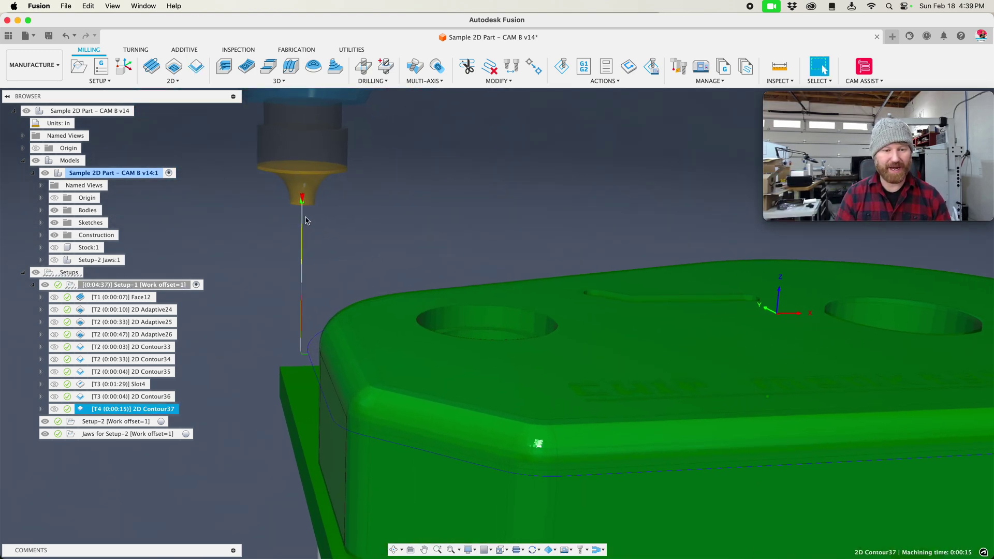
pyautogui.keyDown('shift'); pyautogui.moveTo(304, 210); pyautogui.dragTo(327, 206, button='middle'); pyautogui.keyUp('shift')
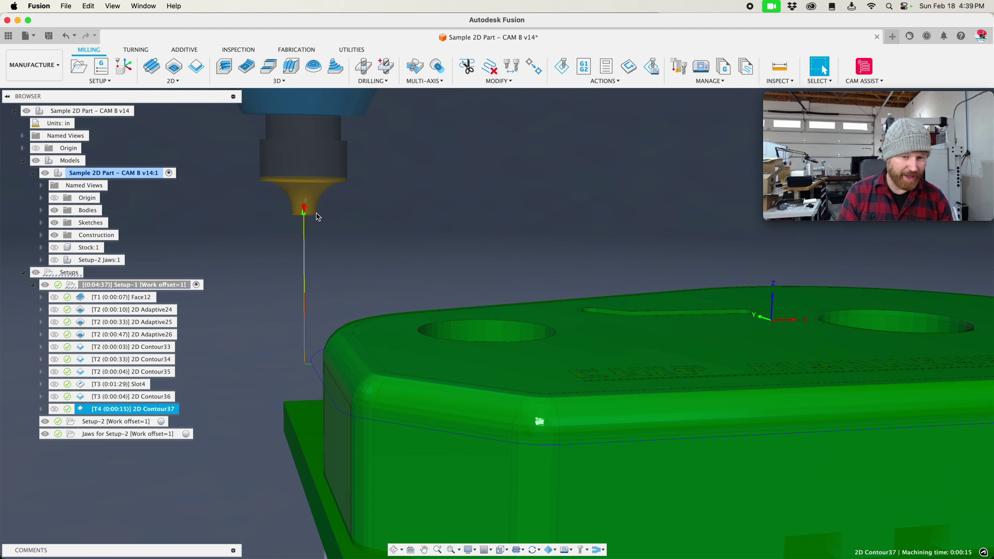
pyautogui.keyDown('shift'); pyautogui.moveTo(334, 194); pyautogui.dragTo(320, 223, button='middle'); pyautogui.keyUp('shift')
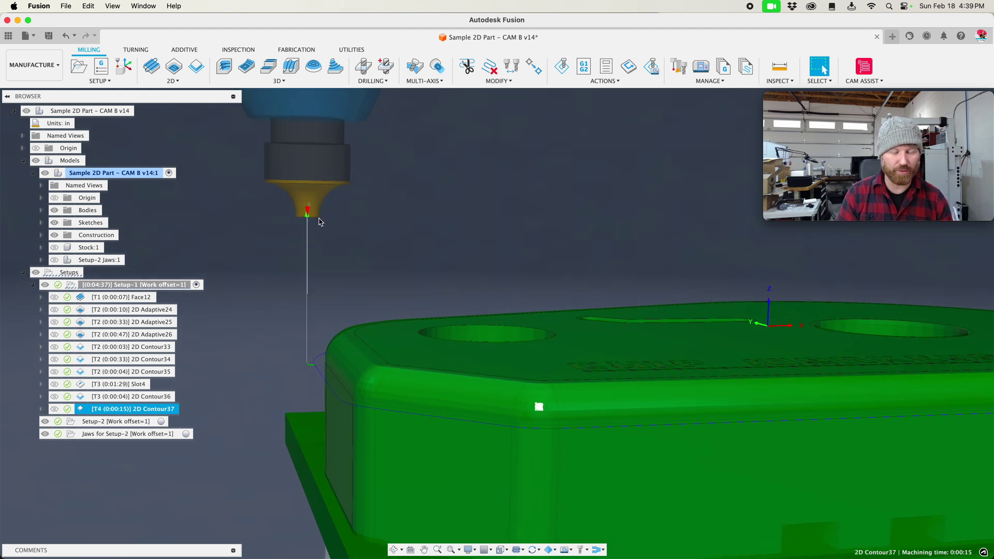
pyautogui.keyDown('shift'); pyautogui.moveTo(319, 221); pyautogui.dragTo(319, 222, button='middle'); pyautogui.keyUp('shift')
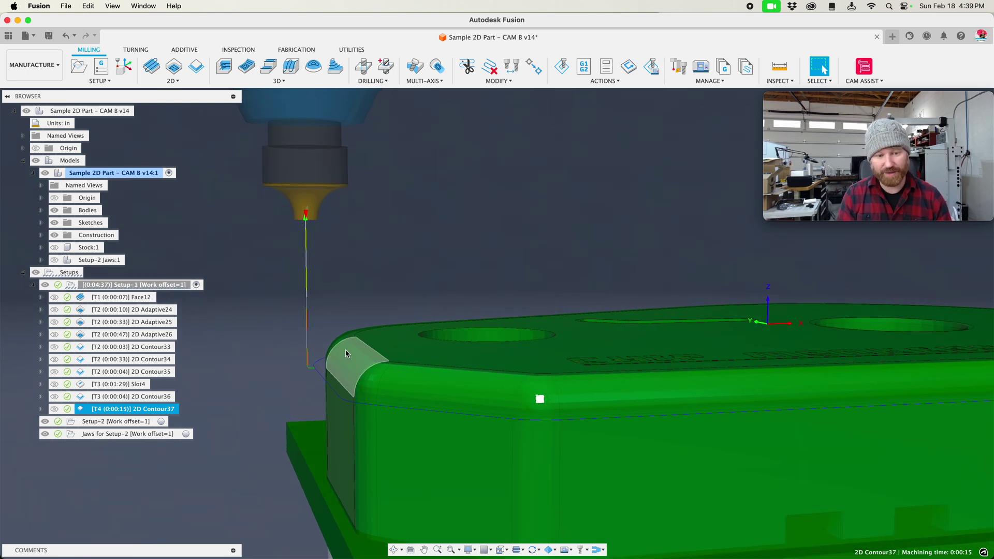
pyautogui.scroll(5, 357, 298)
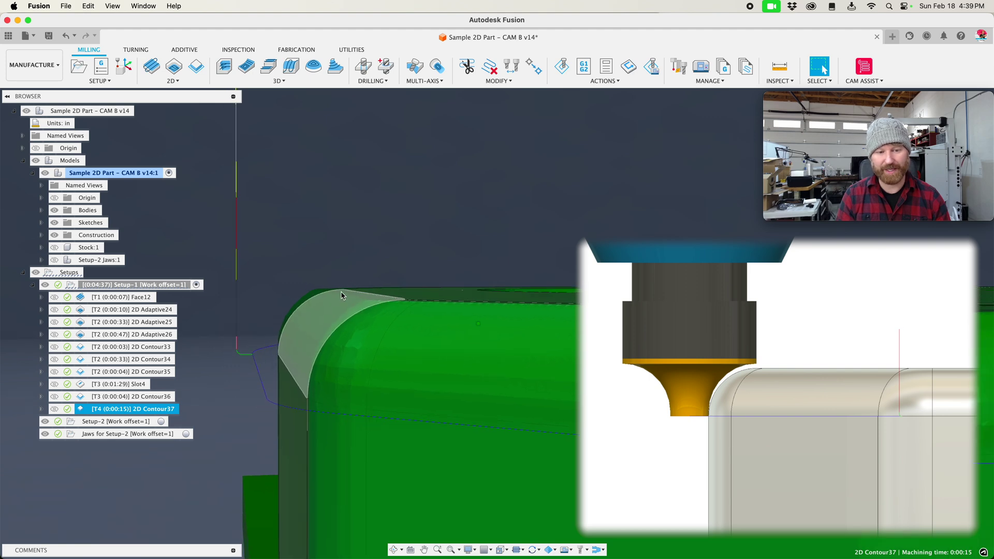
pyautogui.scroll(-5, 322, 301)
# Check the tip length and corner radius in the radius mill's cutter geometry
pyautogui.rightClick(155, 409)
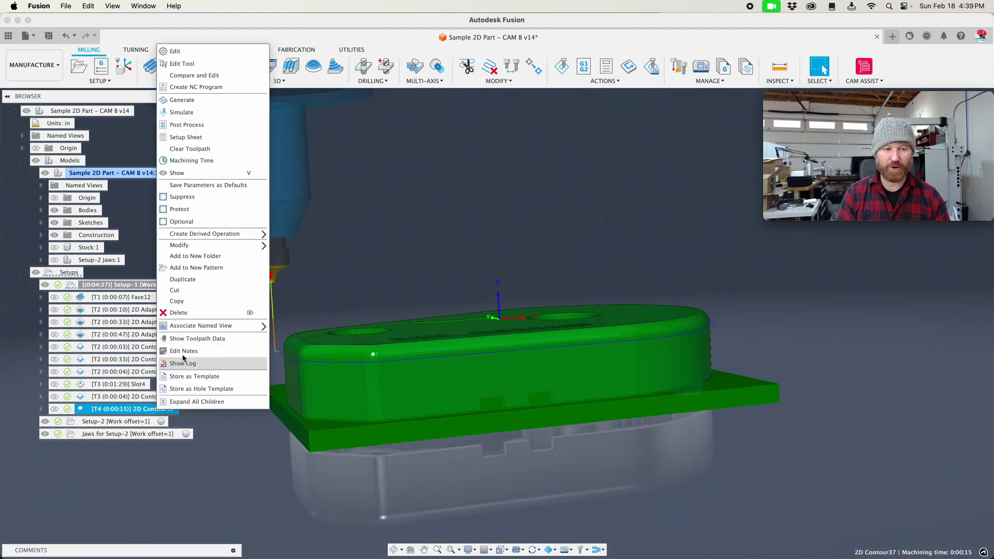
pyautogui.click(198, 64)
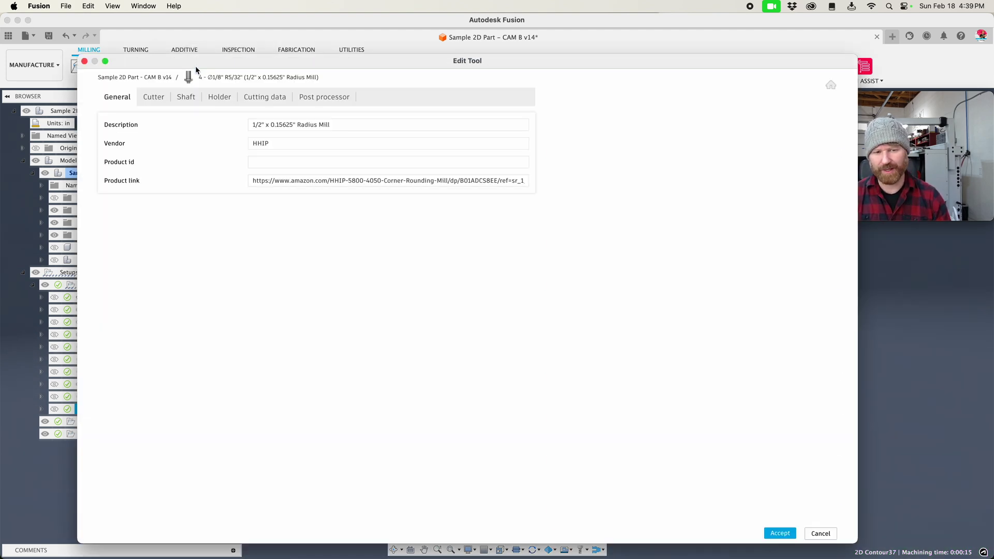
pyautogui.click(160, 99)
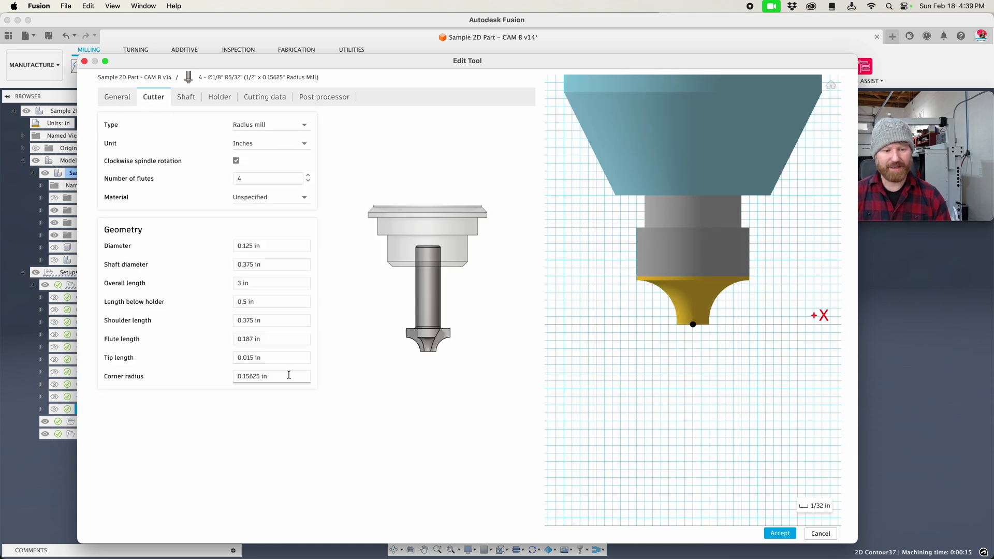
pyautogui.click(241, 357)
pyautogui.press('BackSpace')
pyautogui.press('BackSpace')
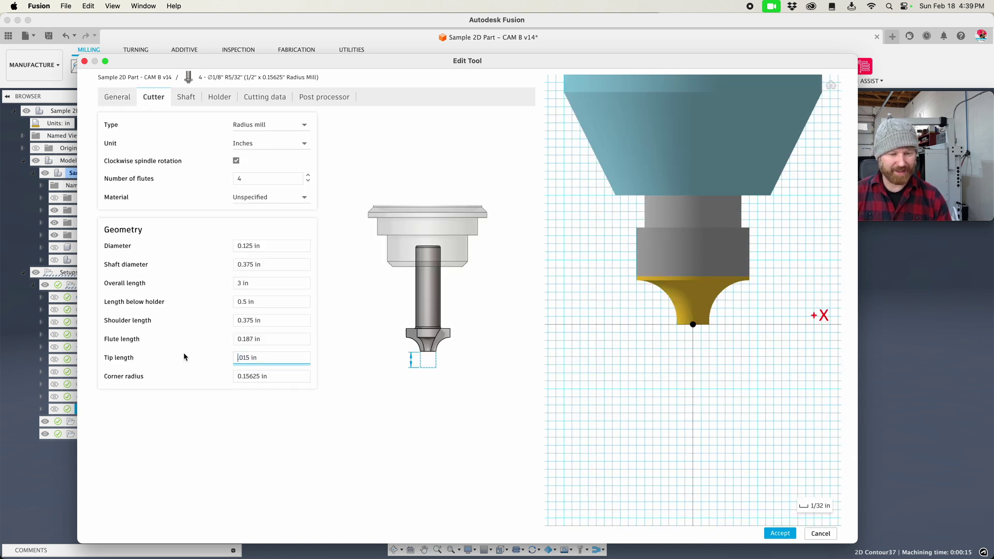
pyautogui.moveTo(281, 360); pyautogui.dragTo(211, 360)
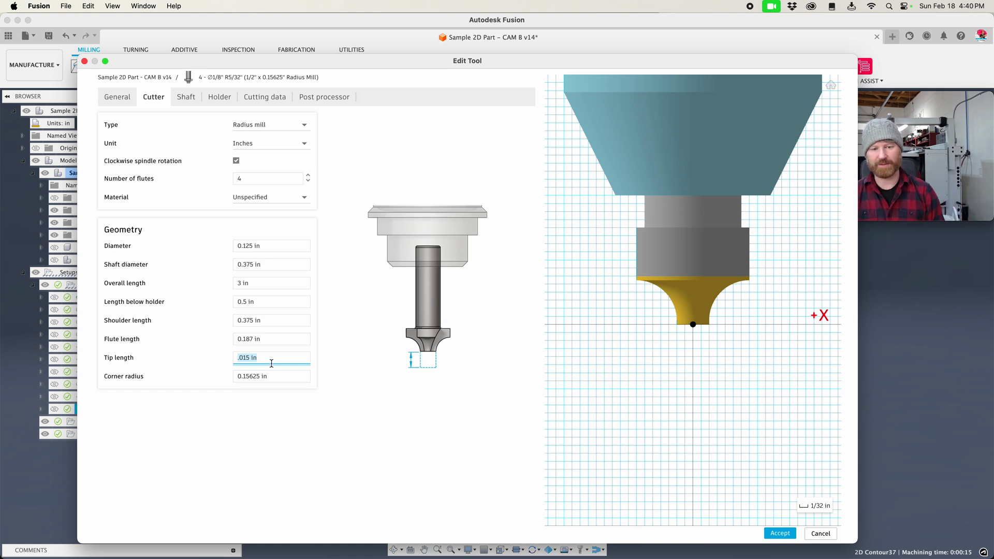
pyautogui.click(807, 534)
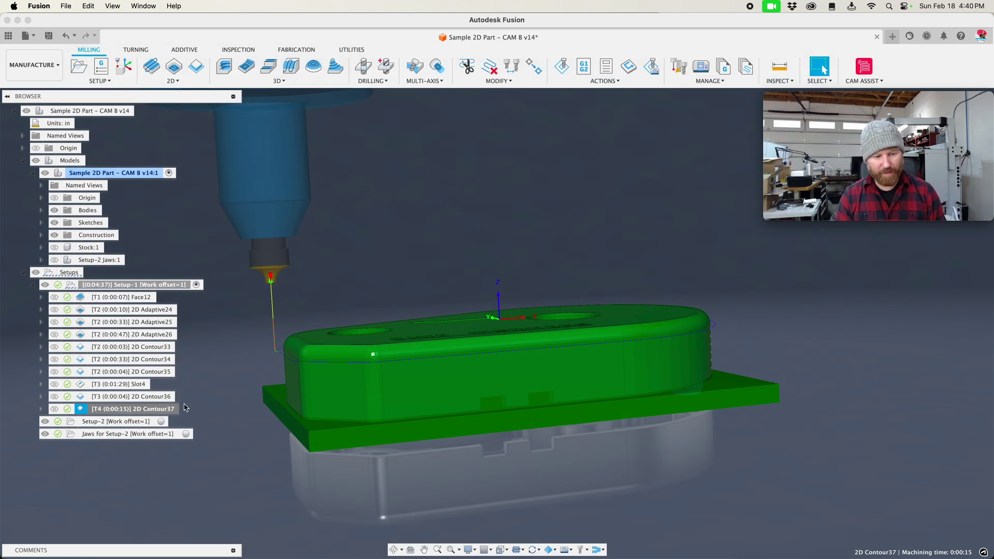
# Edit the fillet contour operation to offset its bottom height by -0.015 in from the selected contour
pyautogui.rightClick(136, 412)
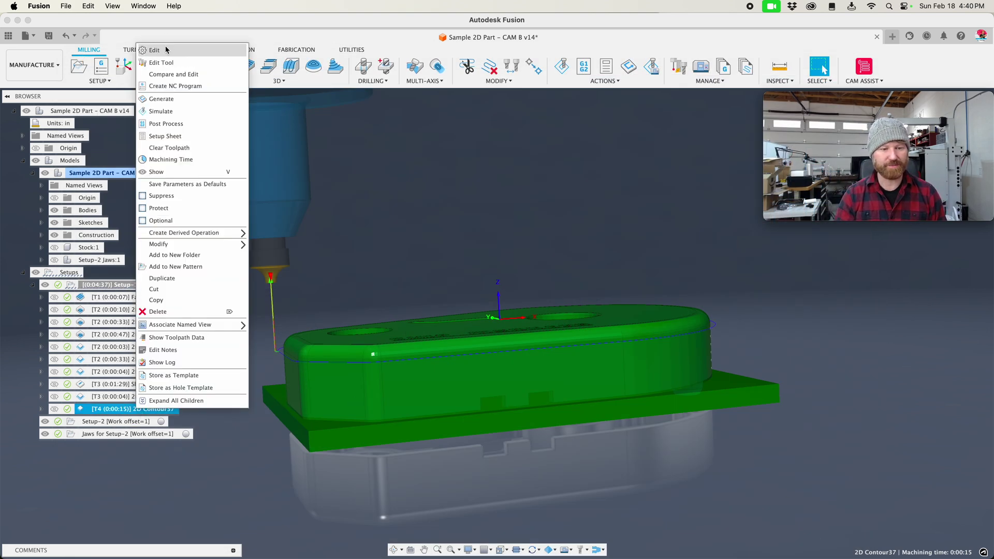
pyautogui.click(152, 48)
pyautogui.click(722, 192)
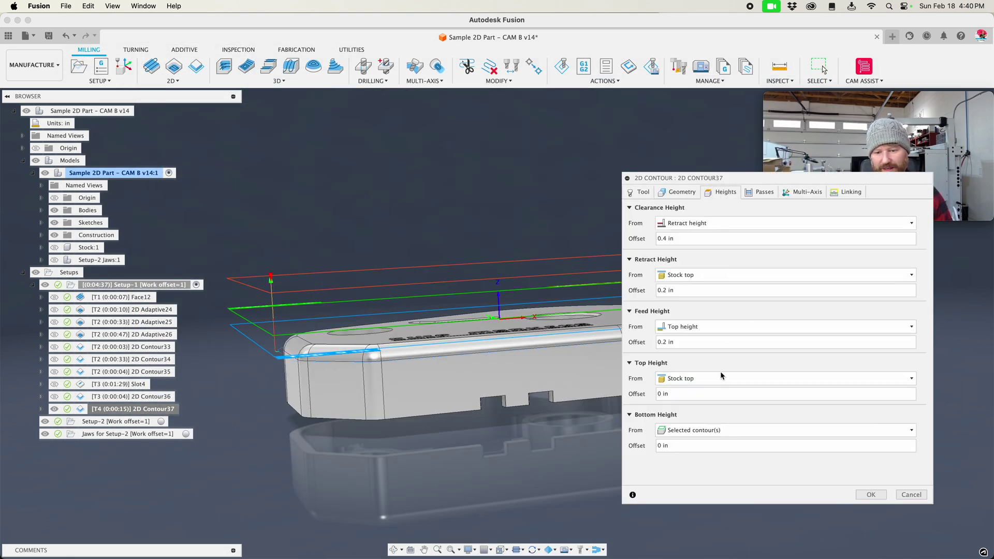
pyautogui.click(681, 445)
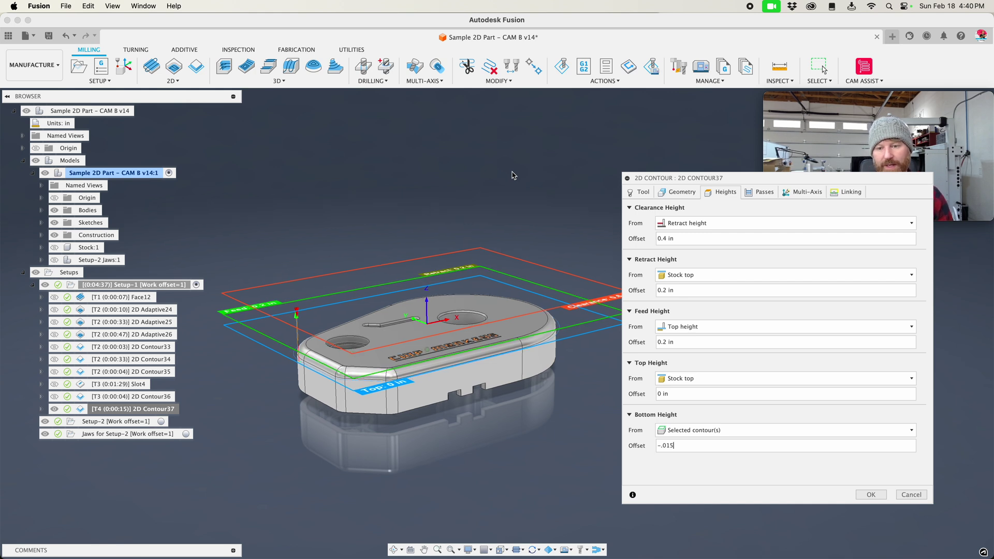
# Set the fillet contour's preferred lead-in position to a point on the fillet's lower edge at the part's rounded front corner
pyautogui.click(843, 193)
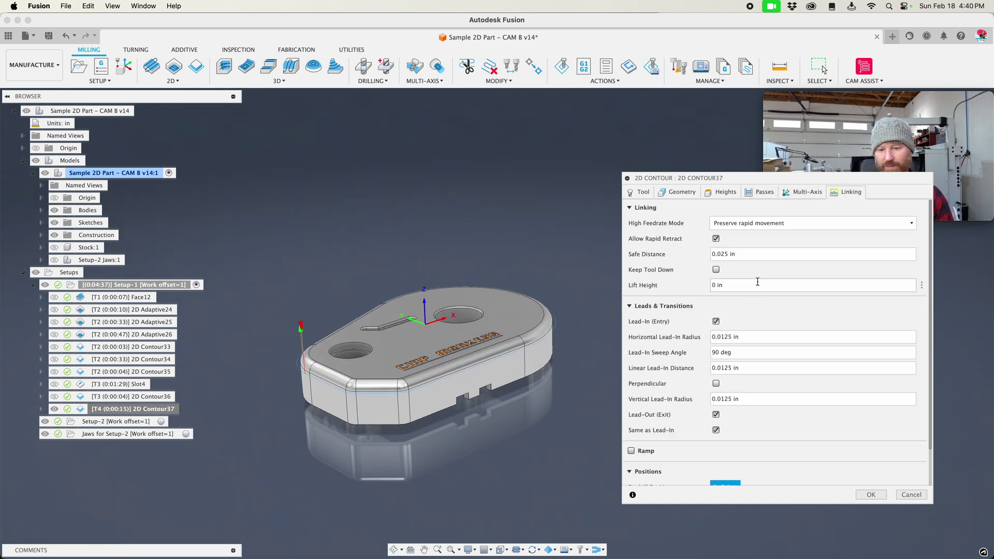
pyautogui.scroll(-2, 743, 392)
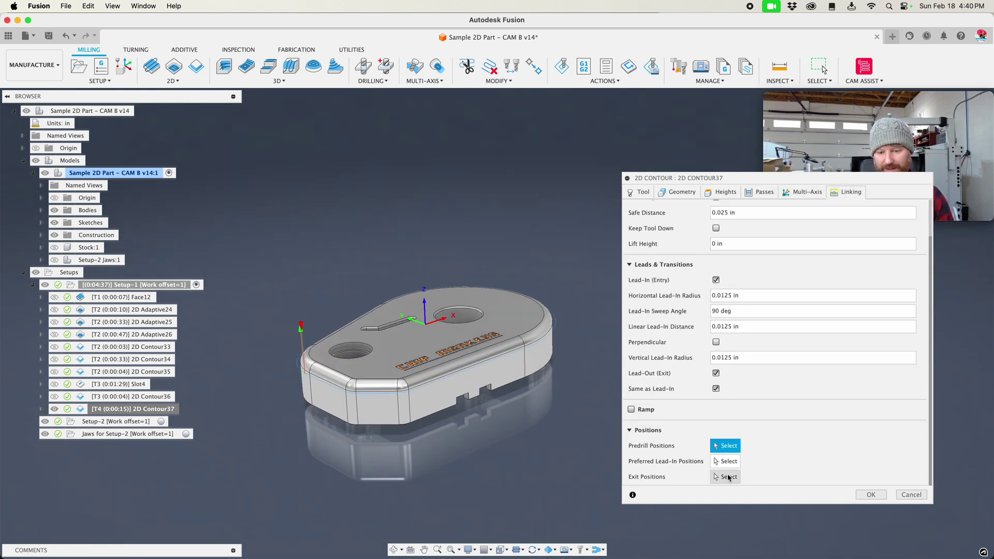
pyautogui.click(729, 462)
pyautogui.scroll(5, 447, 403)
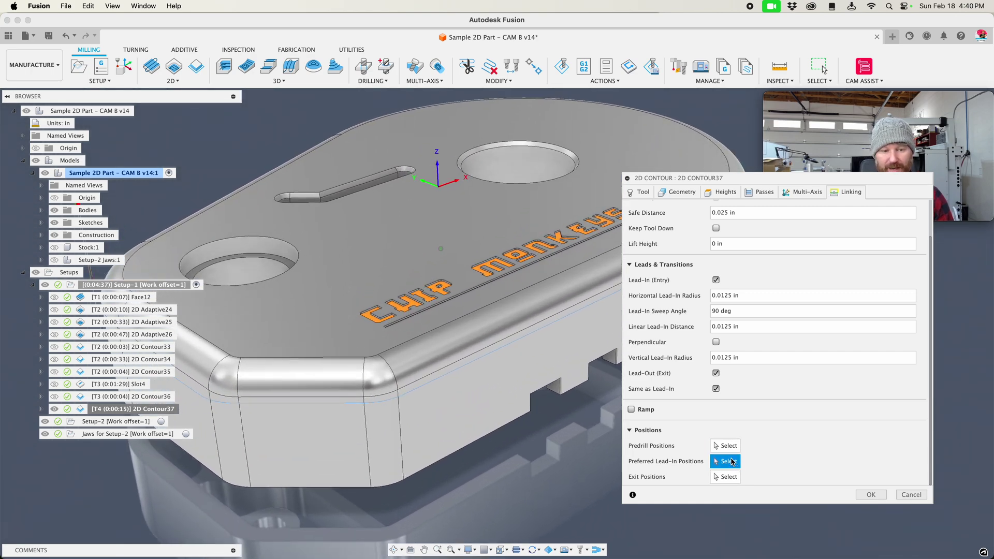
pyautogui.click(386, 403)
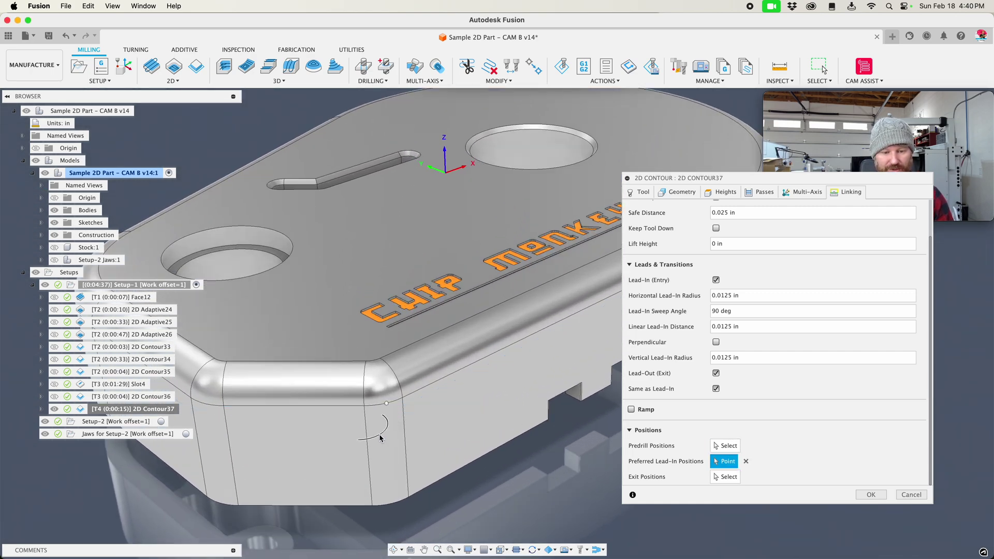
pyautogui.click(871, 495)
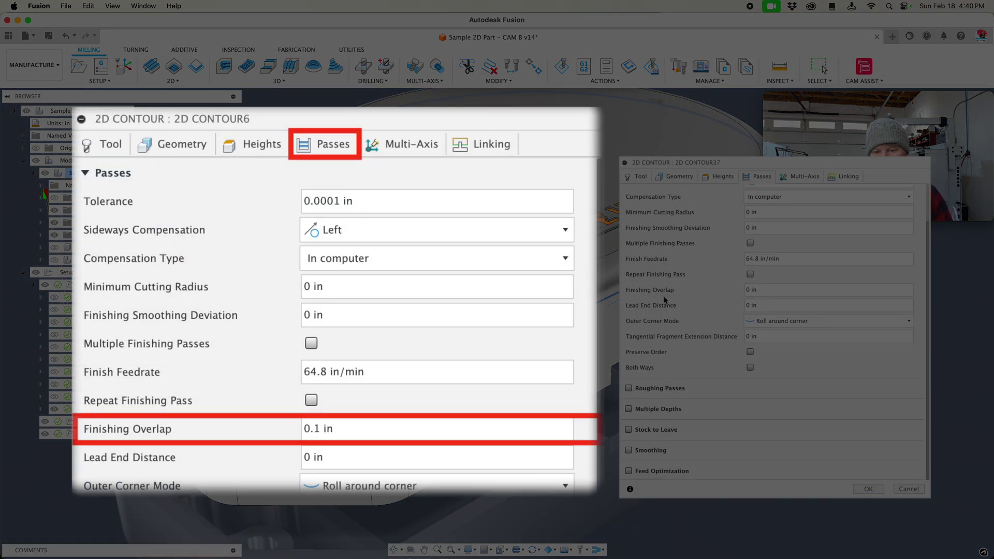
# Set the fillet contour's finishing overlap to 0.03 in and check the regenerated toolpath at the part's front corner
pyautogui.moveTo(756, 290); pyautogui.dragTo(724, 292)
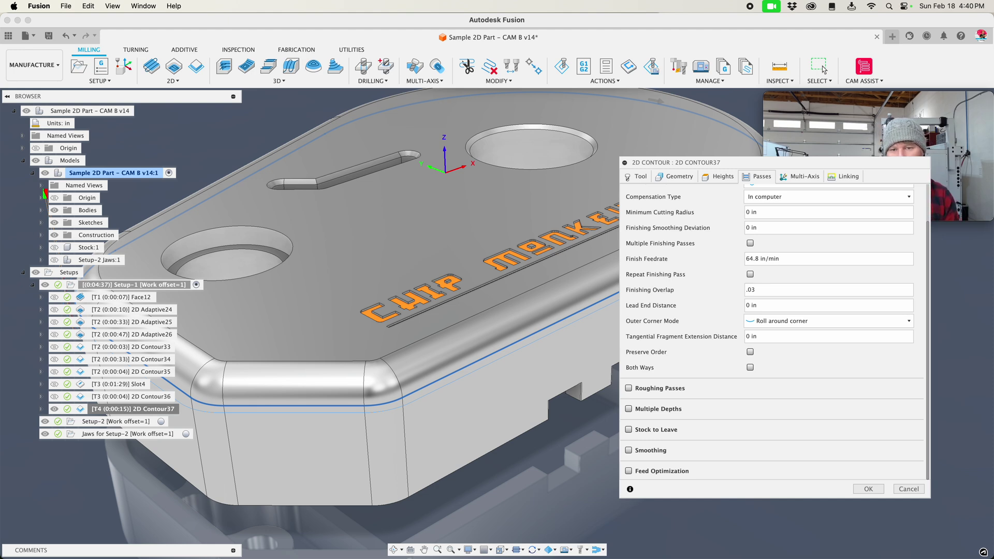
pyautogui.click(880, 489)
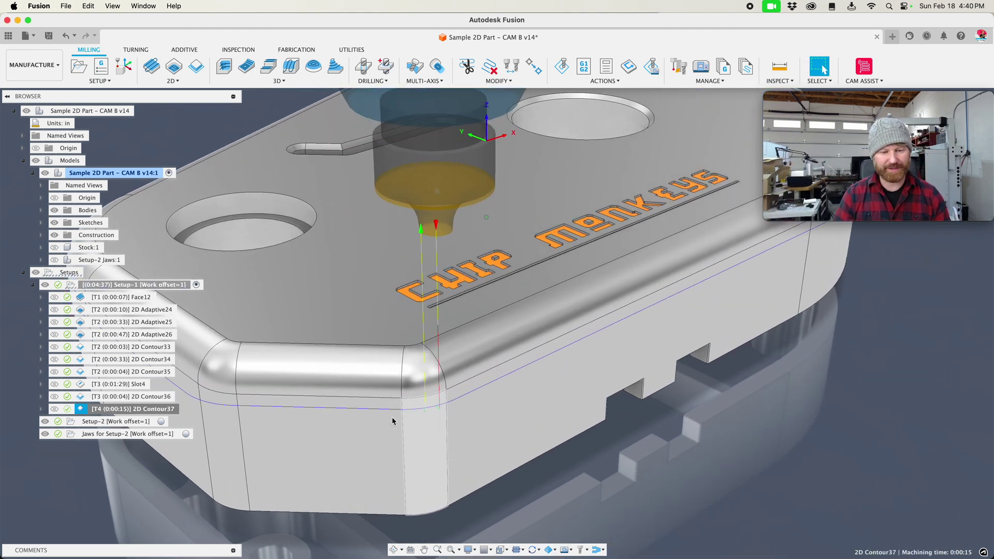
pyautogui.scroll(5, 393, 418)
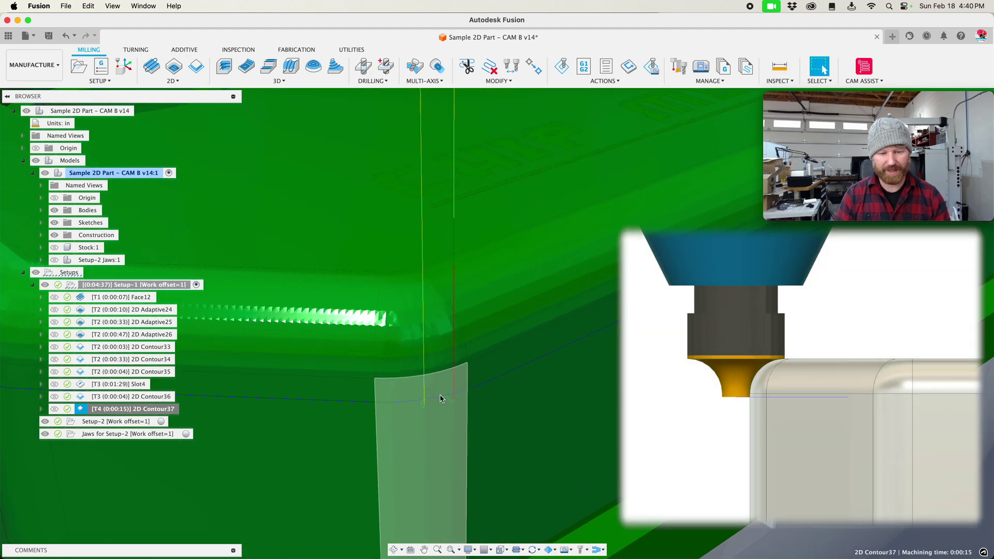
pyautogui.scroll(-5, 442, 404)
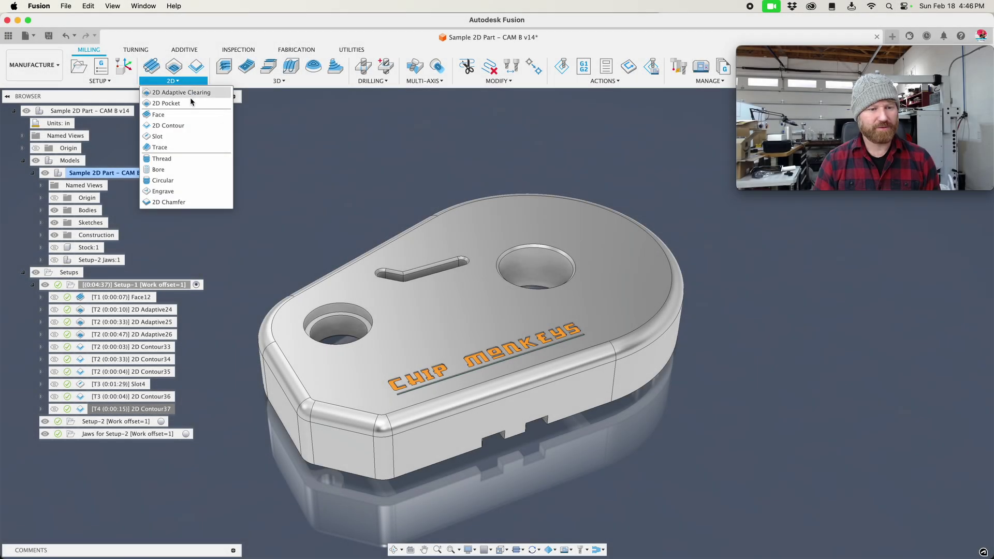
# Create an Engrave operation using tool 5, the 1/4 in 45° pointed chamfer mill from the Project 1 - 2D library
pyautogui.click(164, 192)
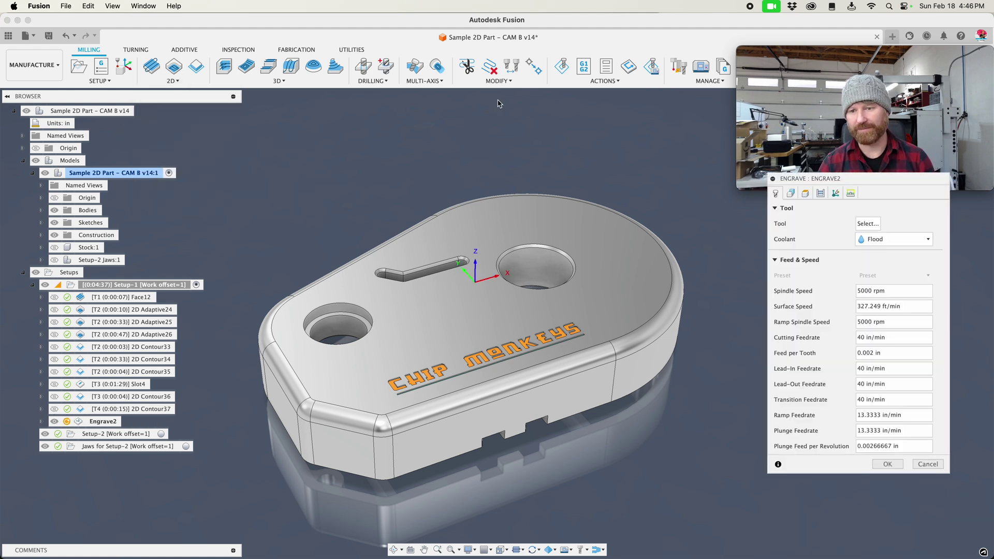
pyautogui.moveTo(810, 182); pyautogui.dragTo(787, 221)
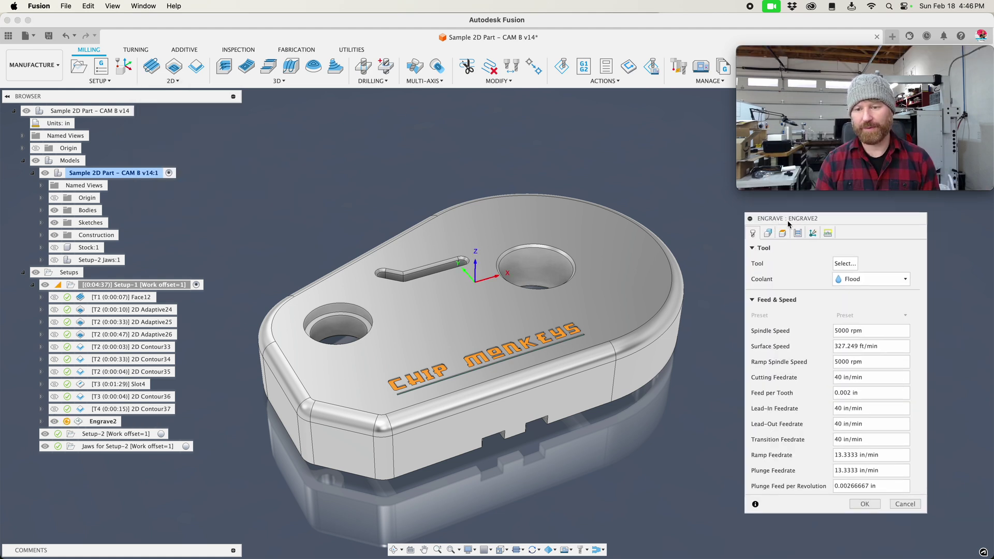
pyautogui.click(845, 264)
pyautogui.click(165, 257)
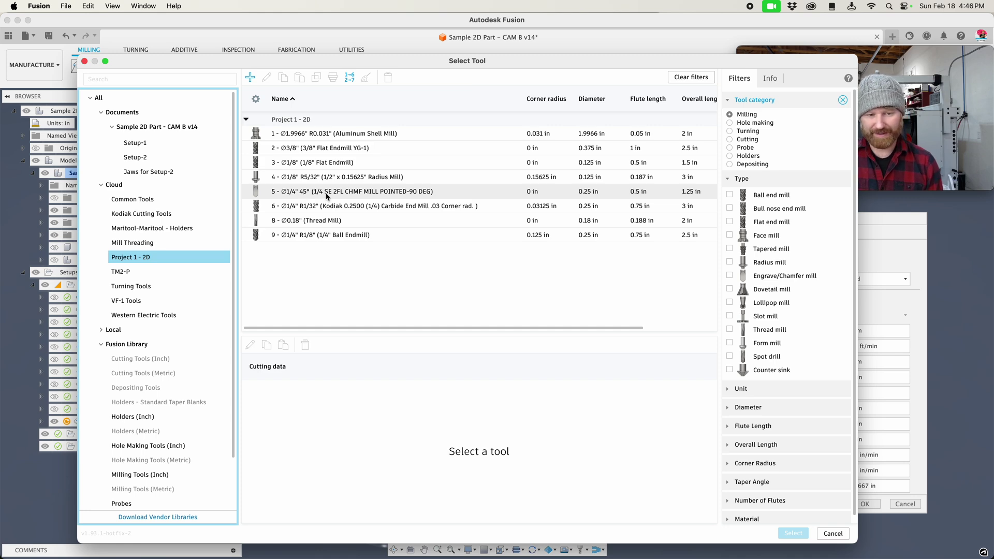
pyautogui.doubleClick(419, 198)
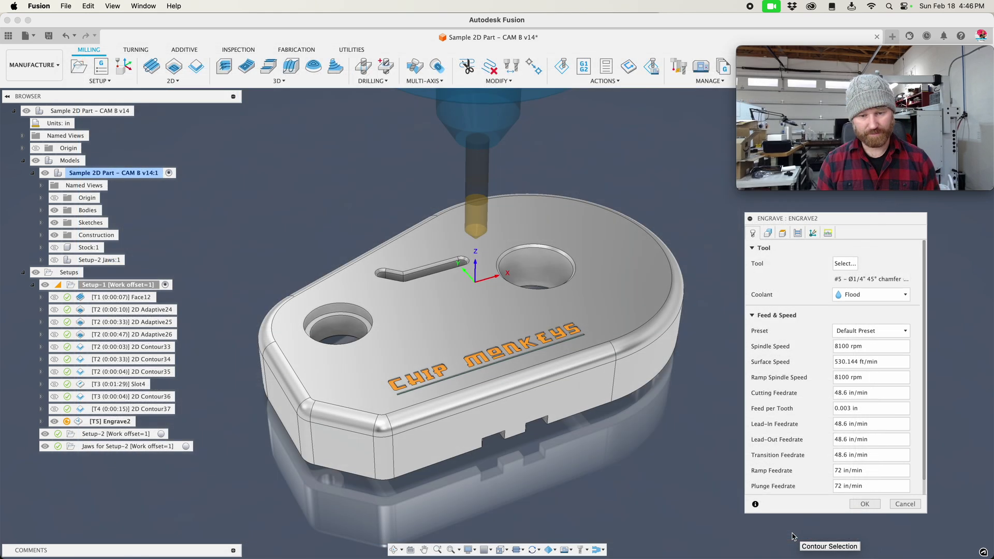
# Select the outlines of the letters in "CHIP", including the island inside the P, as engraving contours
pyautogui.click(768, 233)
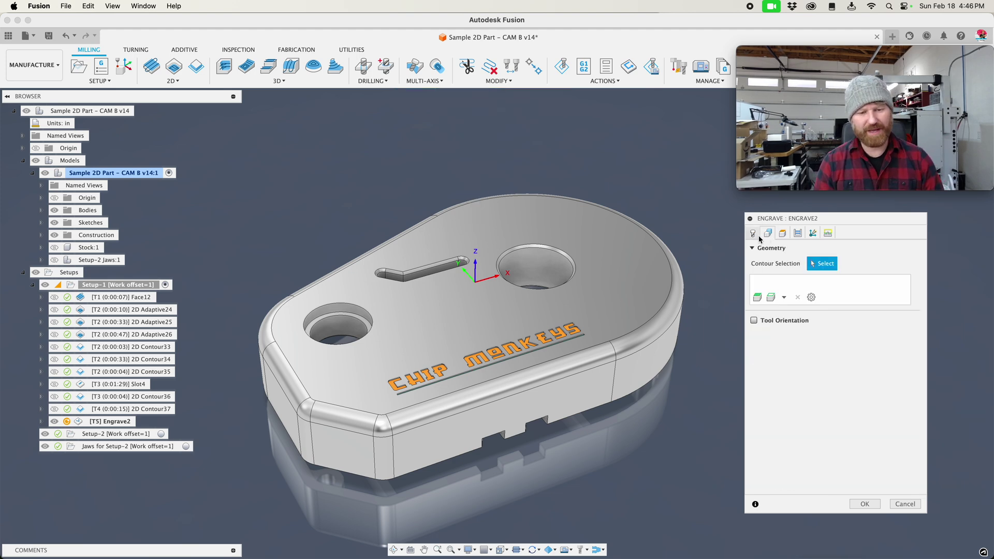
pyautogui.scroll(8, 512, 355)
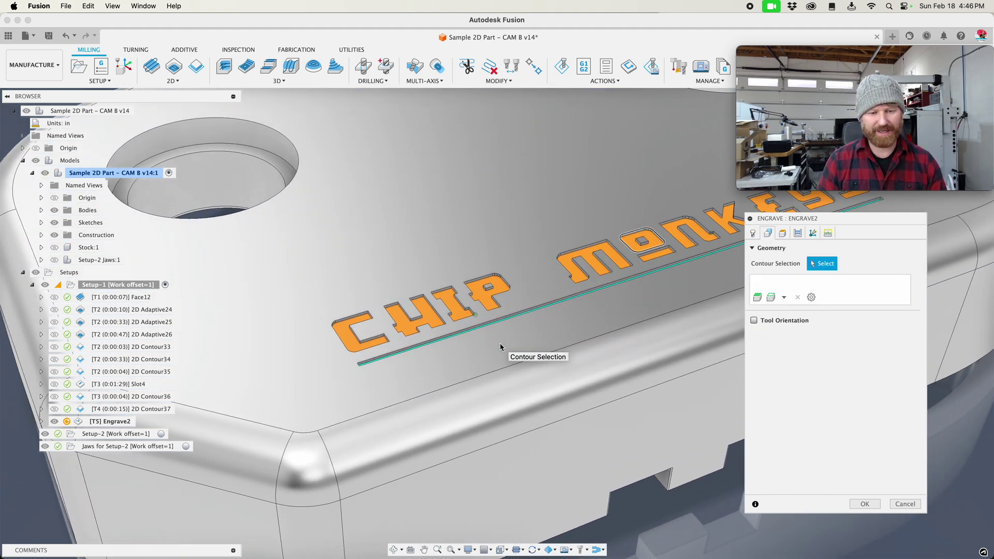
pyautogui.click(358, 335)
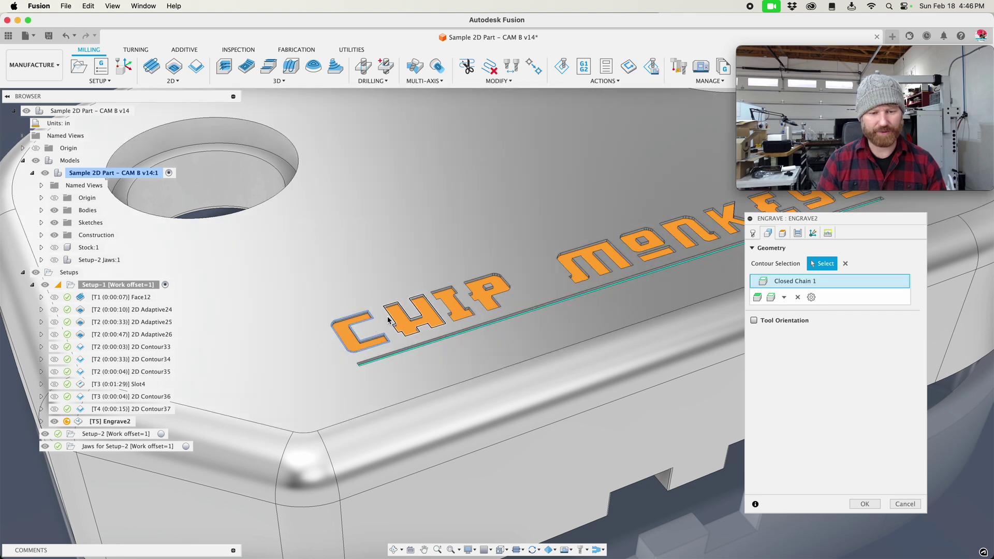
pyautogui.click(427, 306)
pyautogui.click(437, 304)
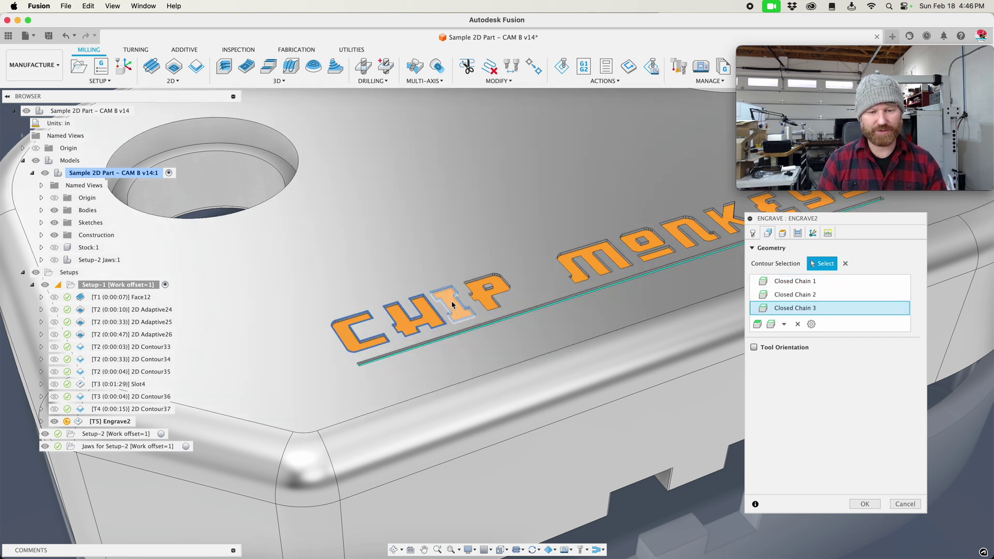
pyautogui.click(467, 293)
pyautogui.scroll(5, 466, 293)
pyautogui.scroll(3, 466, 294)
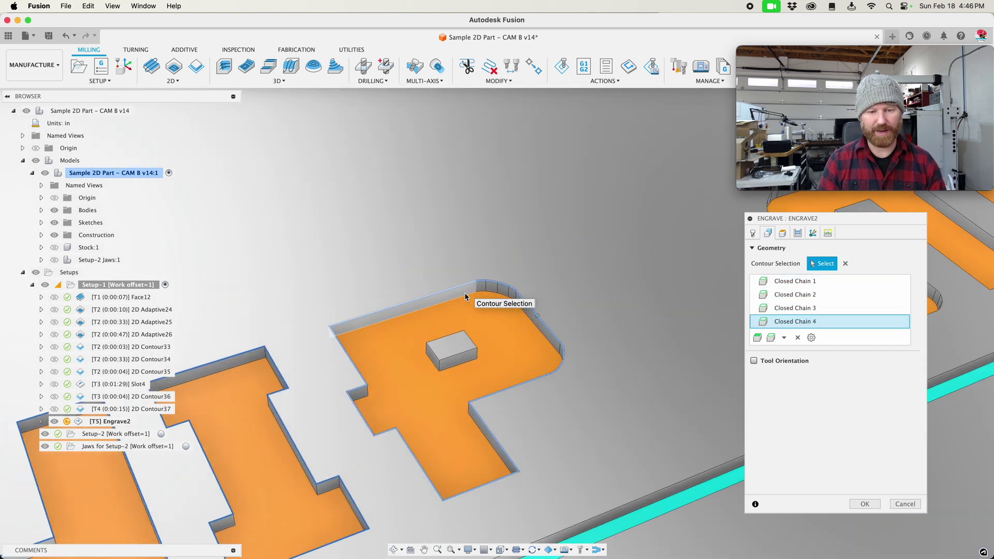
pyautogui.scroll(2, 457, 355)
pyautogui.scroll(-3, 457, 355)
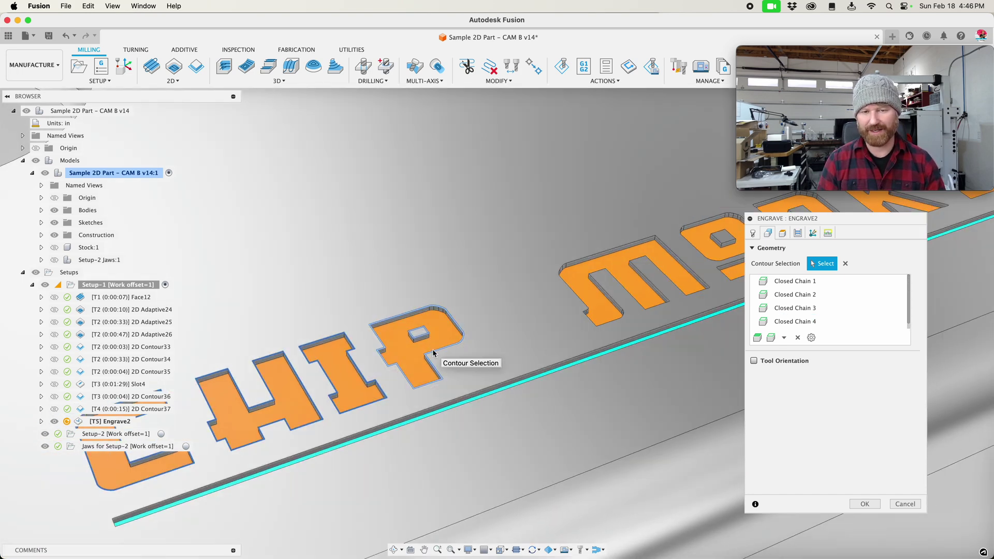
# Add the outlines of all the letters in "MONKEYS", including the island inside the O, to the engraving contours
pyautogui.scroll(-2, 433, 353)
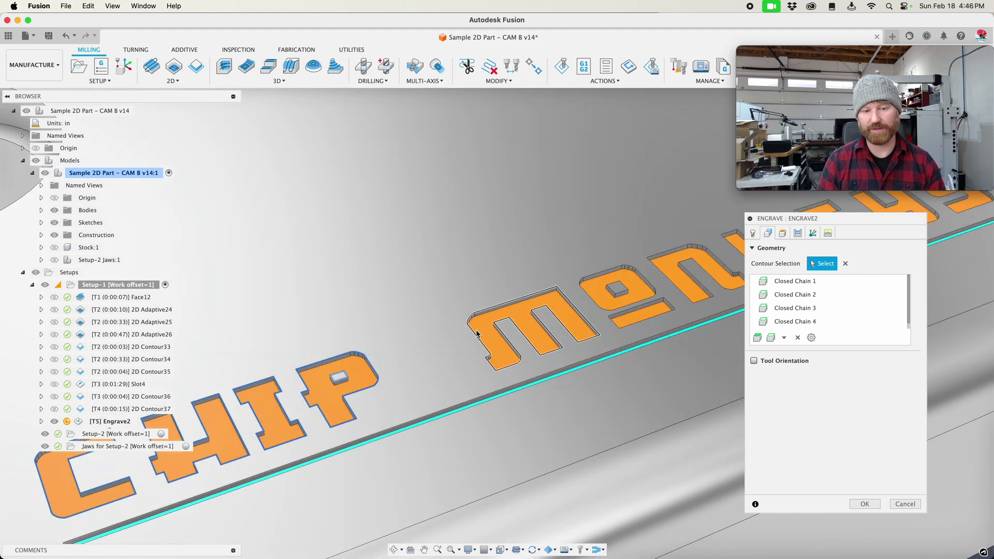
pyautogui.click(478, 335)
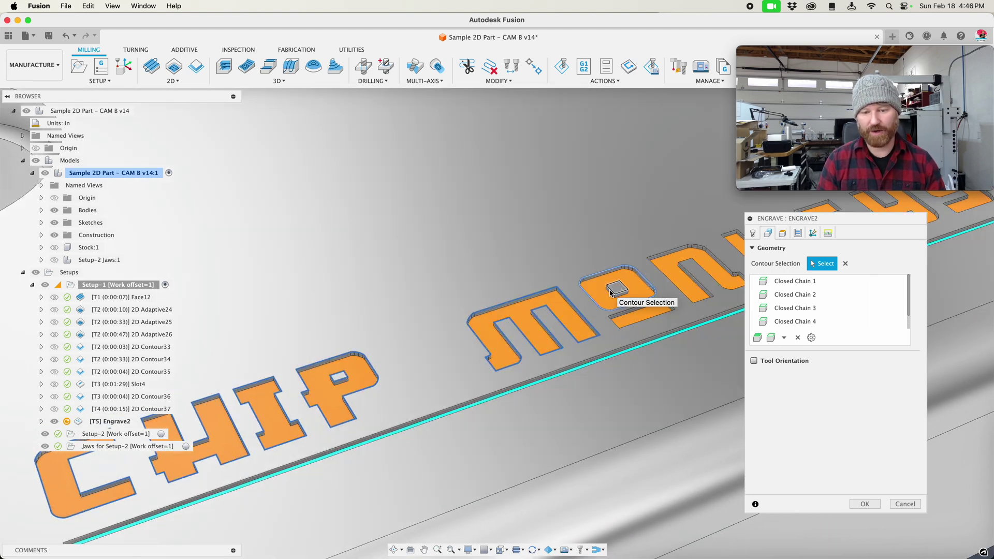
pyautogui.scroll(-8, 621, 295)
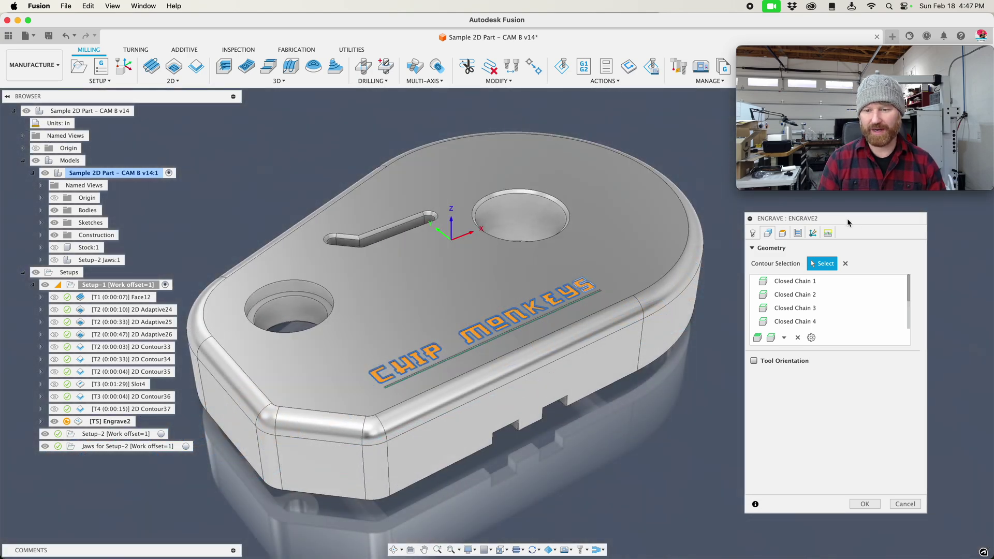
pyautogui.moveTo(821, 226); pyautogui.dragTo(814, 227)
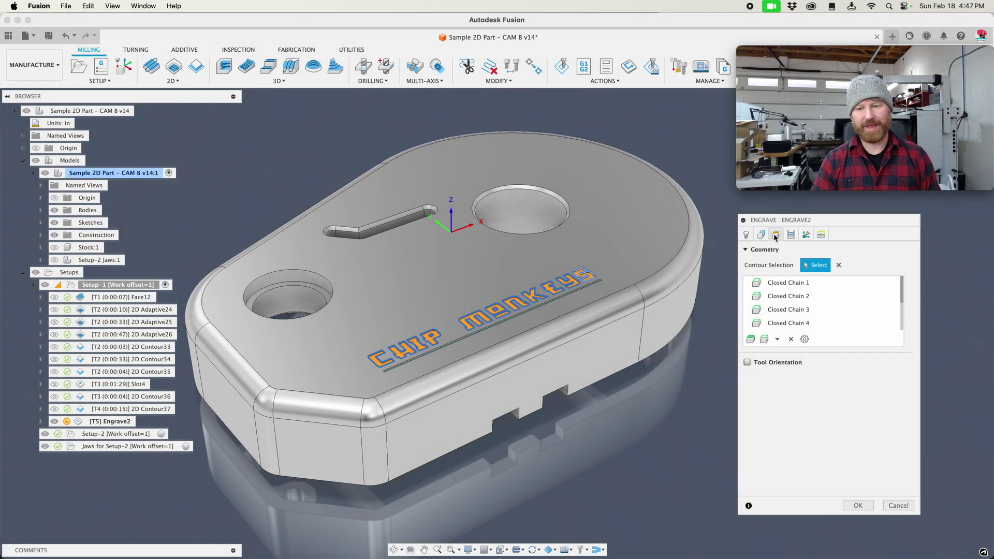
# Set the engraving's bottom height offset to -0.01 in from the top height and generate the toolpath
pyautogui.click(774, 235)
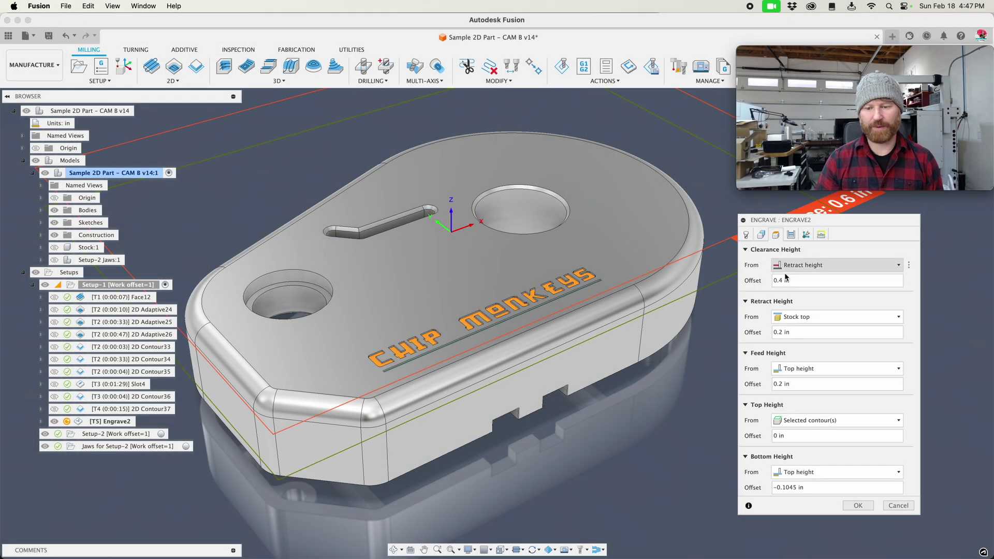
pyautogui.click(813, 486)
pyautogui.write('-.0')
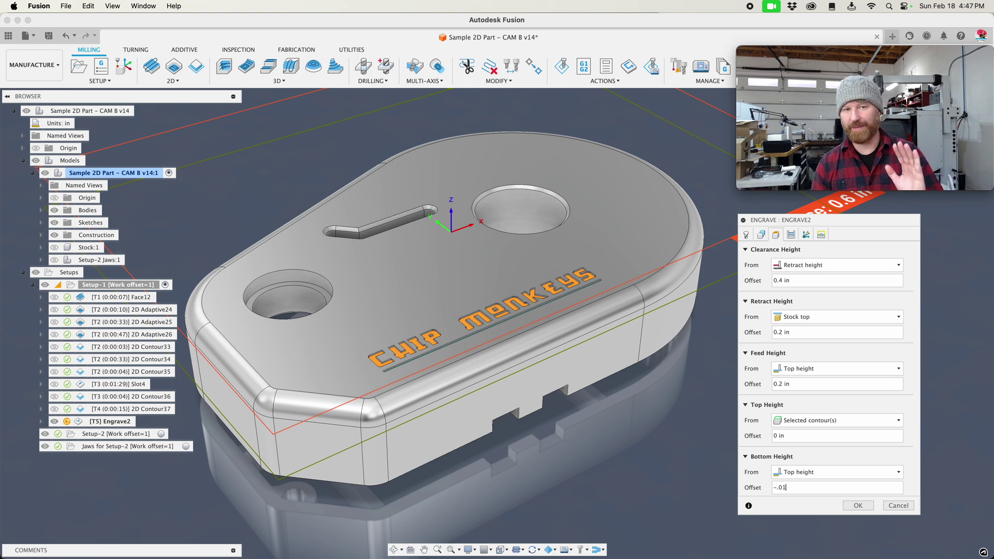
pyautogui.write('1')
pyautogui.click(858, 505)
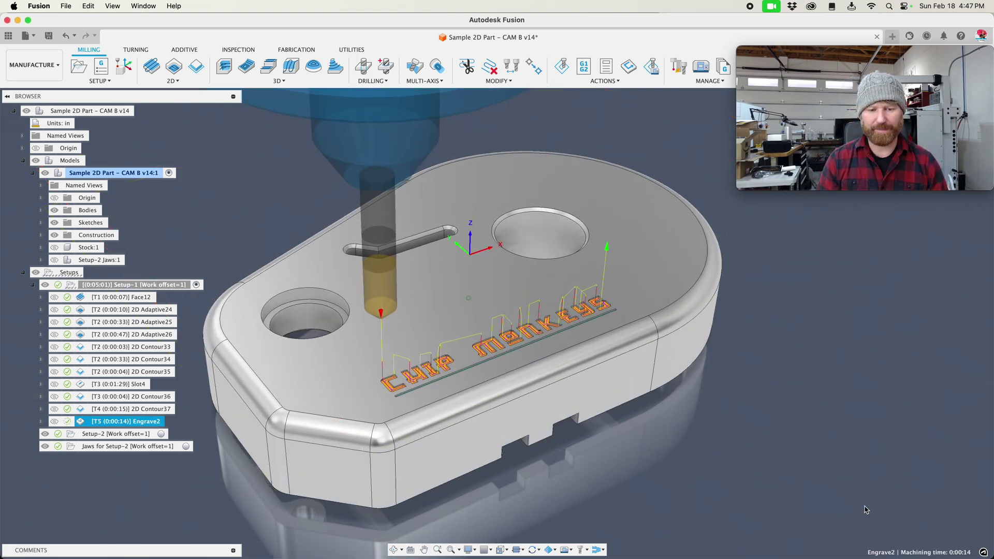
# Turn off the in-process stock display and examine the engraving toolpath in the "CHIP MONKEYS" letters
pyautogui.scroll(10, 412, 393)
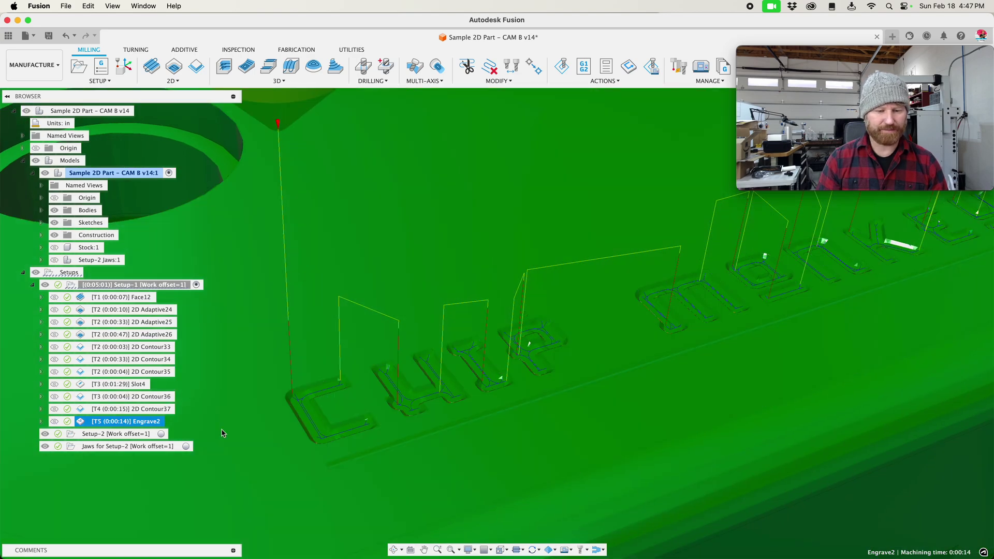
pyautogui.click(550, 550)
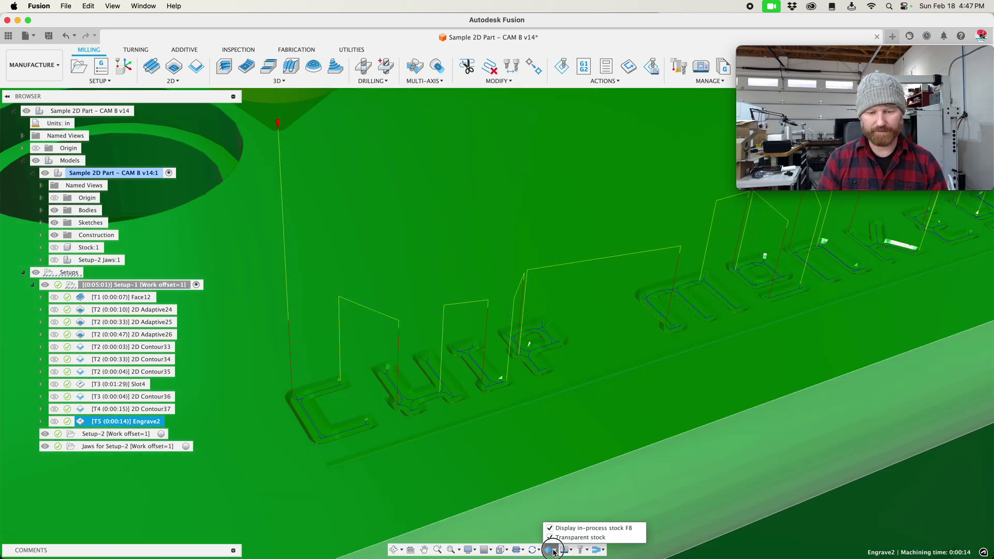
pyautogui.click(550, 529)
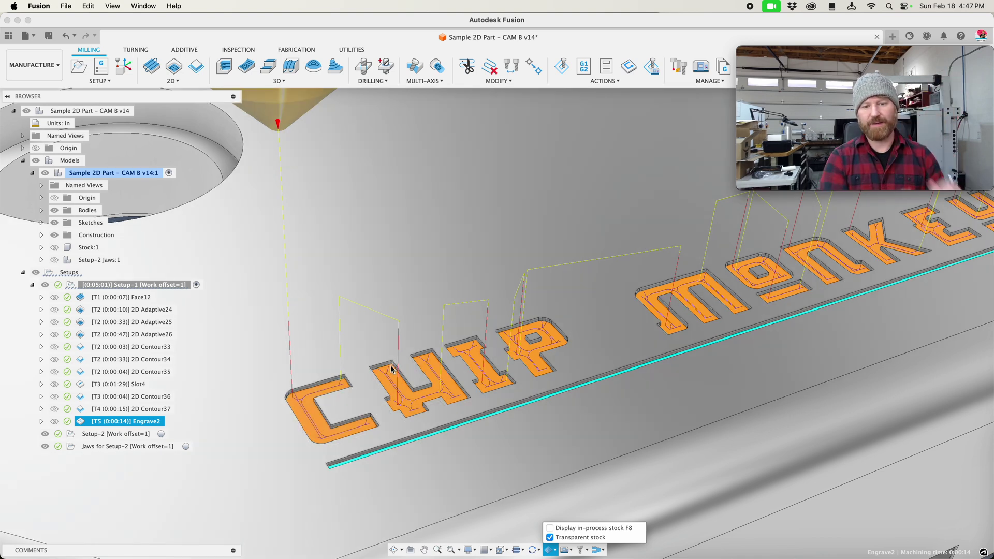
pyautogui.keyDown('shift'); pyautogui.moveTo(392, 369); pyautogui.dragTo(658, 266, button='middle'); pyautogui.keyUp('shift')
pyautogui.scroll(-10, 660, 296)
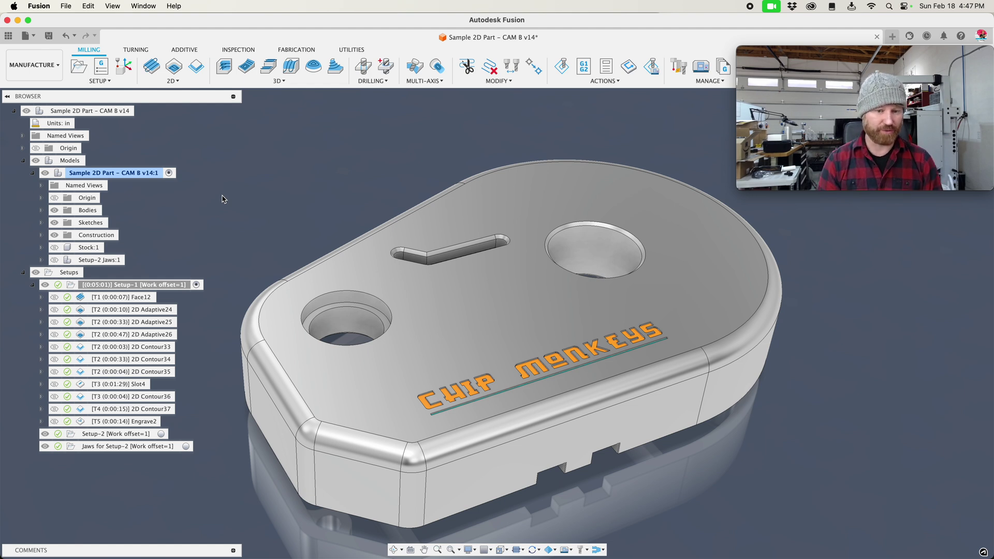
# Create a 2D Chamfer operation with tool 5 and select the counterbored hole's top edge and inner step edge as contours
pyautogui.click(172, 81)
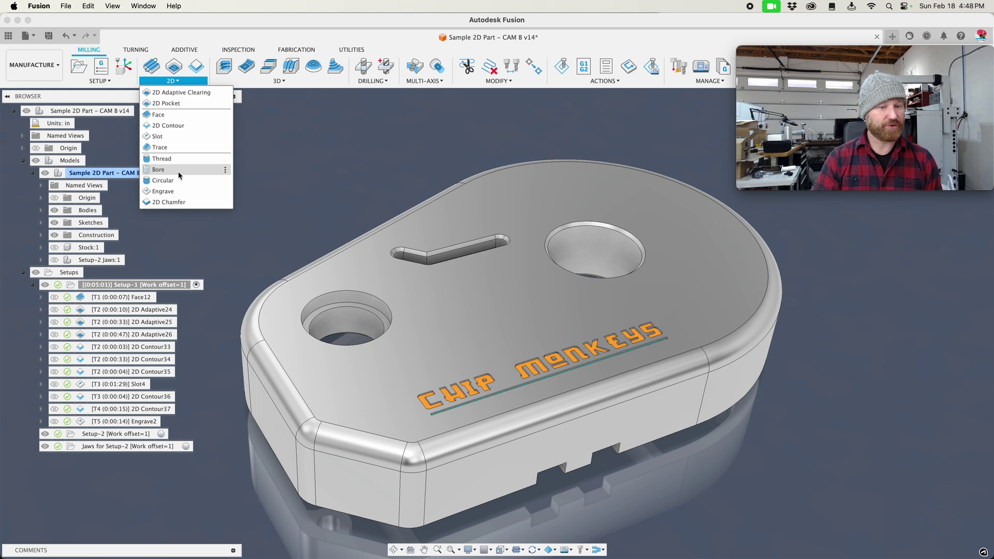
pyautogui.click(190, 203)
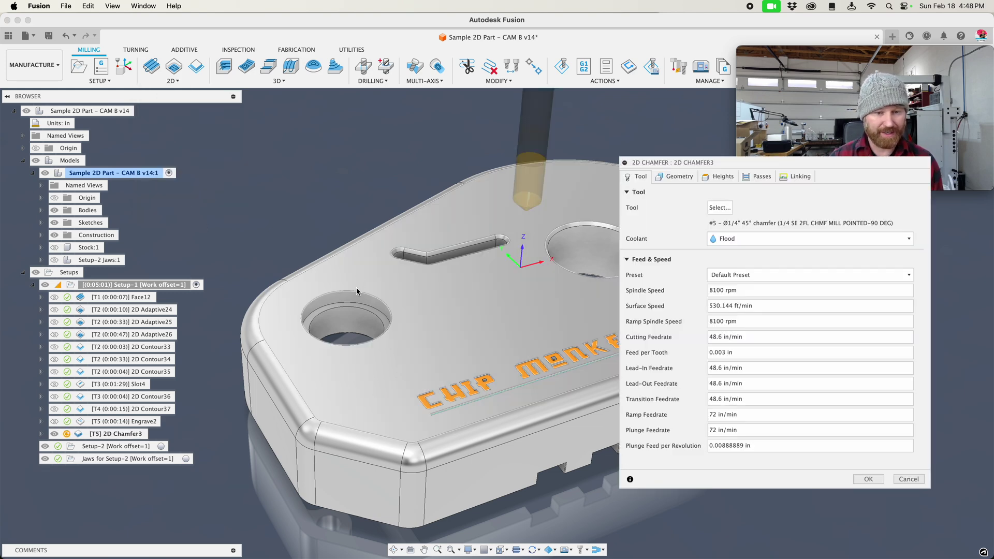
pyautogui.click(356, 309)
pyautogui.click(356, 309)
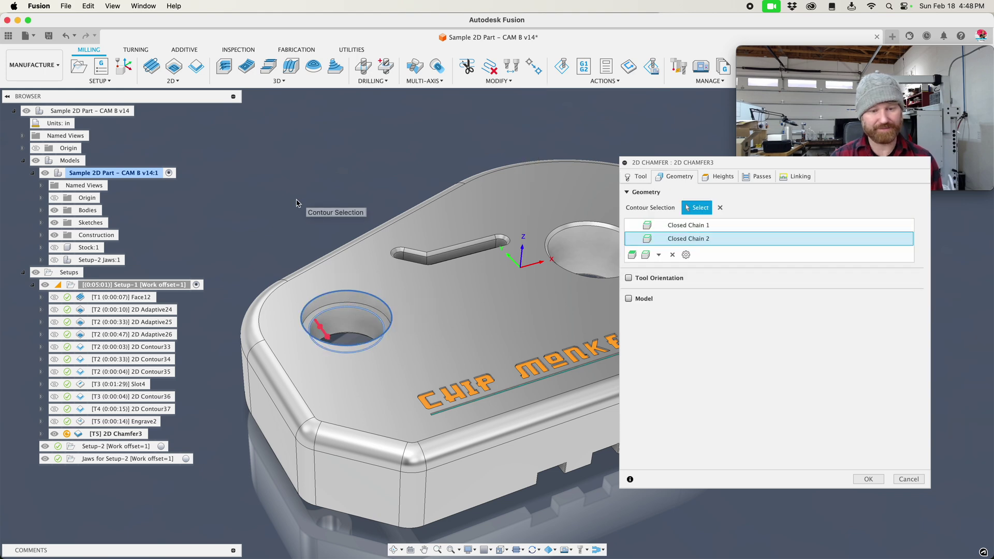
pyautogui.keyDown('shift'); pyautogui.moveTo(296, 203); pyautogui.dragTo(398, 256, button='middle'); pyautogui.keyUp('shift')
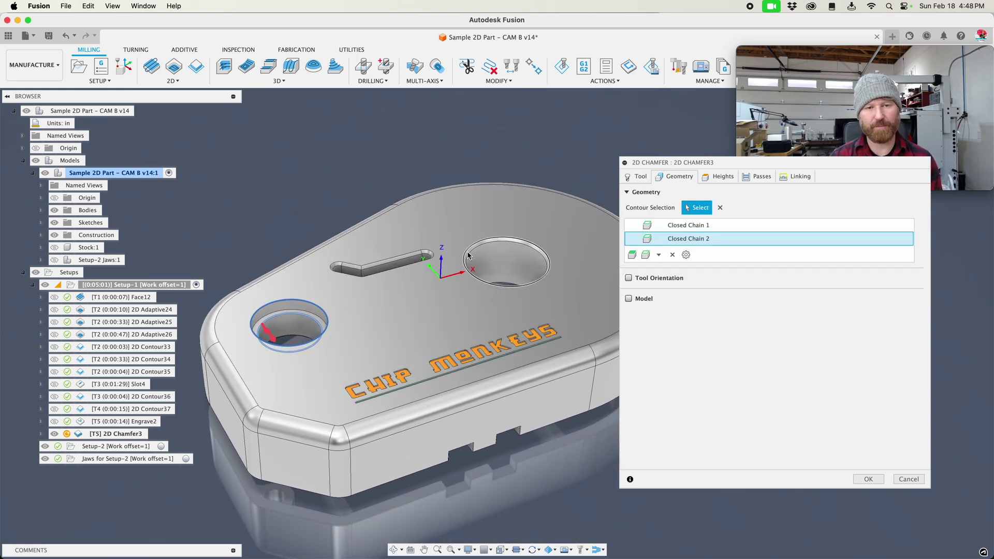
# Set the chamfer width to 0.01 in and the chamfer tip offset to 0.08 in
pyautogui.click(757, 178)
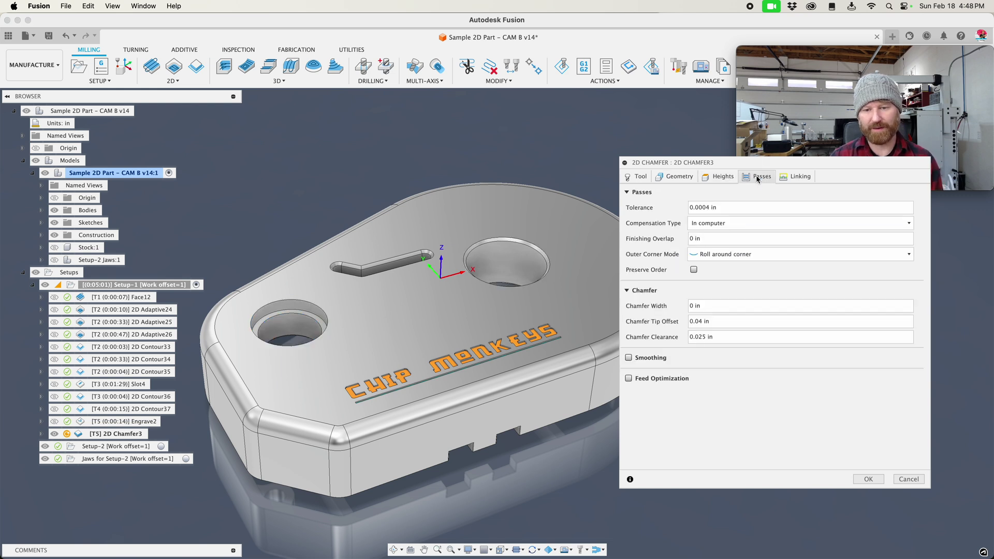
pyautogui.click(710, 304)
pyautogui.write('.01')
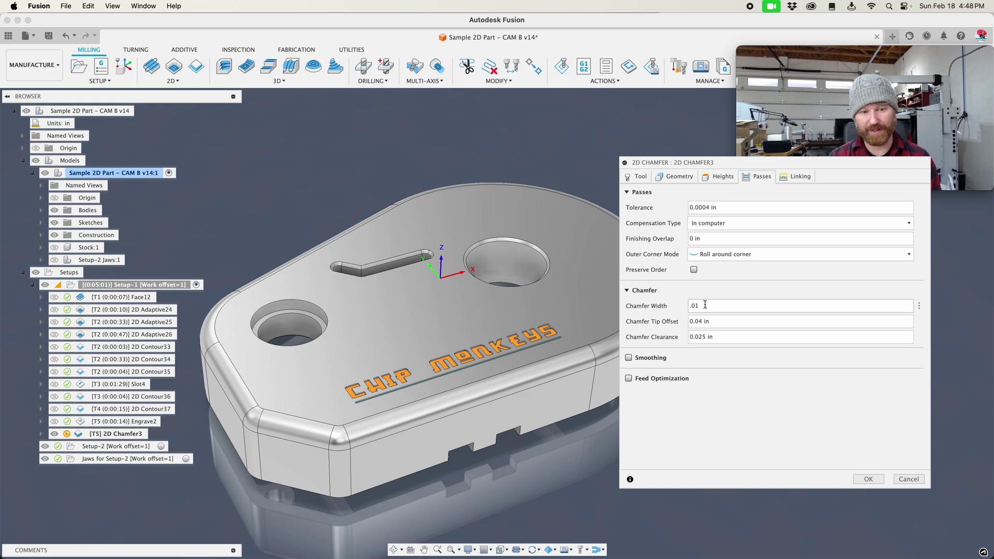
pyautogui.scroll(3, 379, 264)
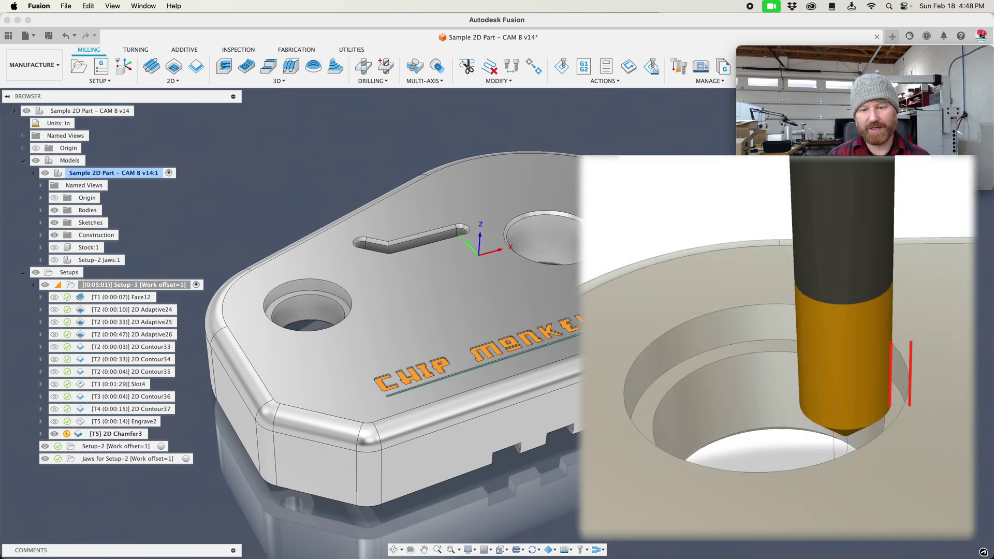
pyautogui.moveTo(720, 321); pyautogui.dragTo(684, 325)
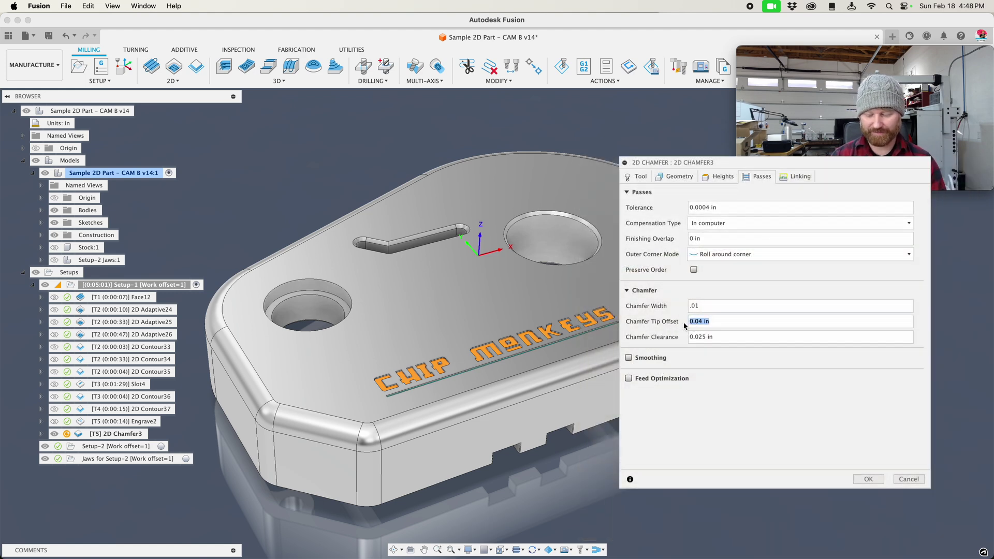
pyautogui.write('.08')
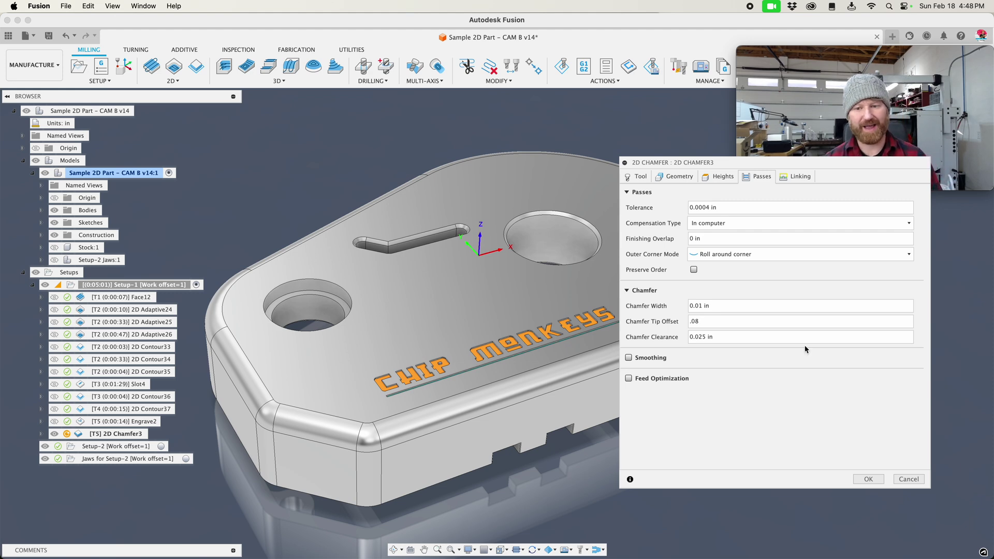
pyautogui.moveTo(722, 306); pyautogui.dragTo(688, 306)
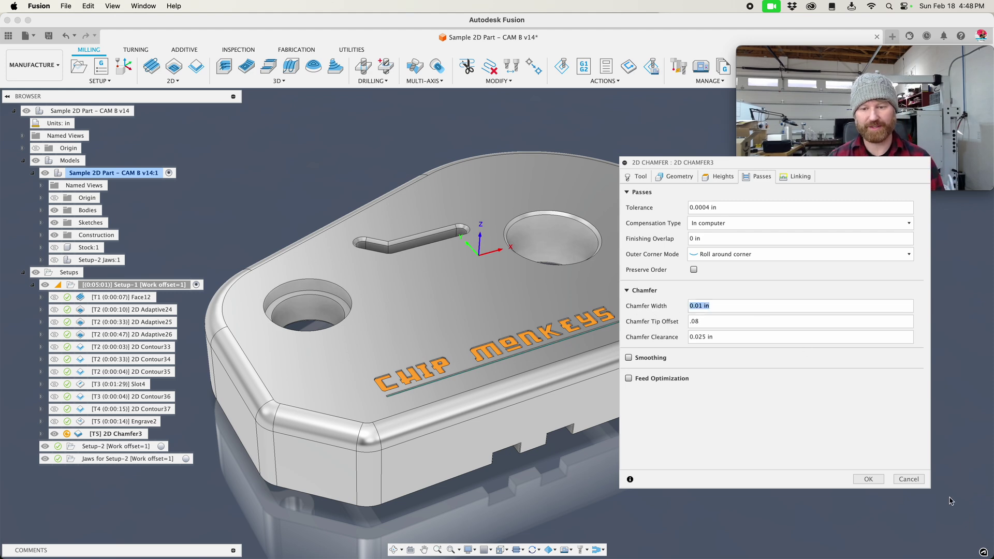
# Generate the counterbored hole's 2D chamfer toolpath and display the in-process stock with transparency
pyautogui.click(867, 479)
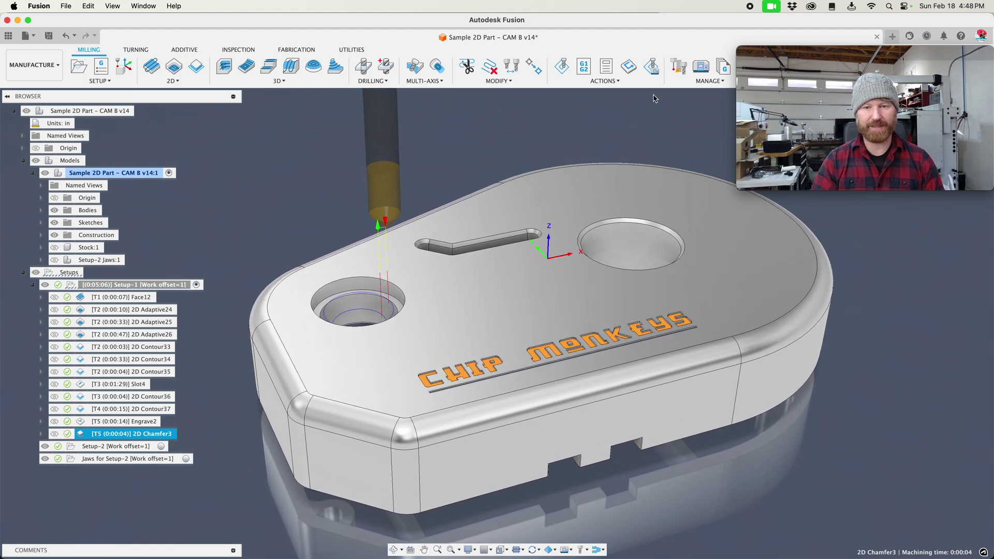
pyautogui.click(554, 551)
pyautogui.click(550, 529)
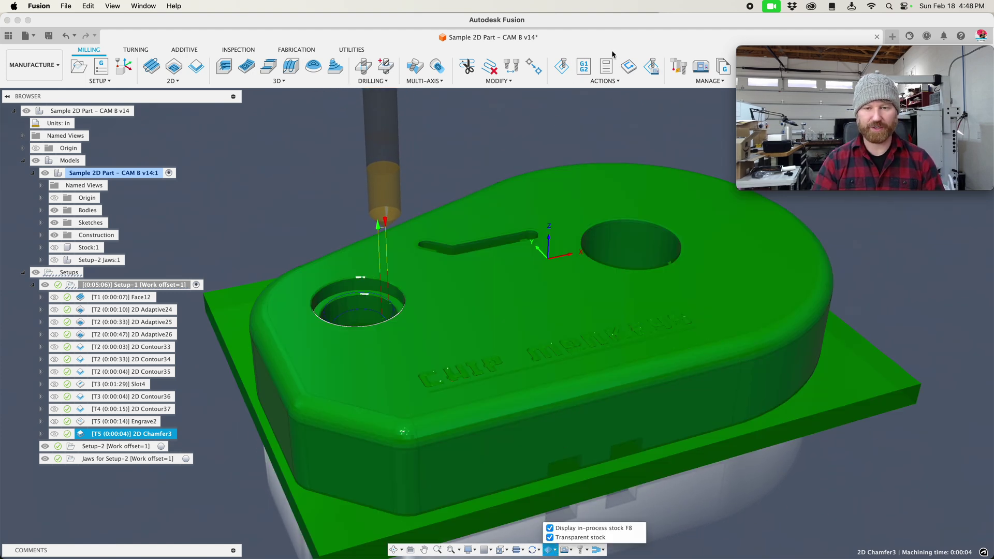
# Simulate the 2D chamfer operation at reduced playback speed and examine the tool's position at the counterbored hole's top edge
pyautogui.click(566, 69)
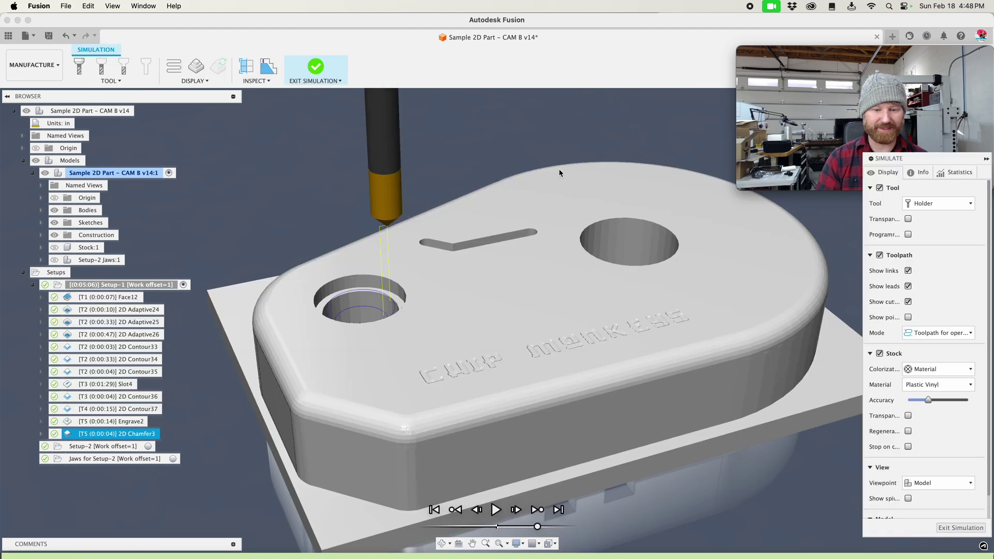
pyautogui.click(495, 511)
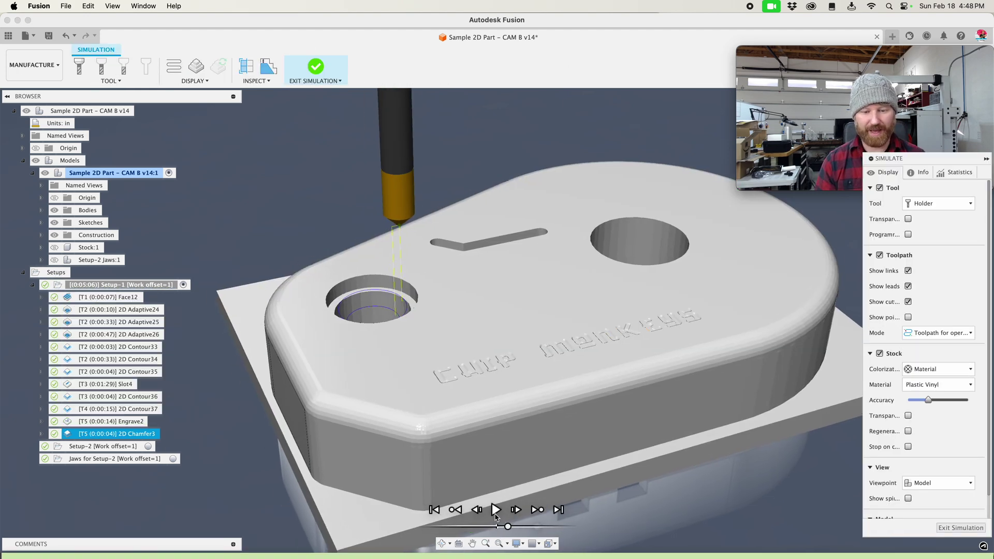
pyautogui.moveTo(509, 529); pyautogui.dragTo(515, 529)
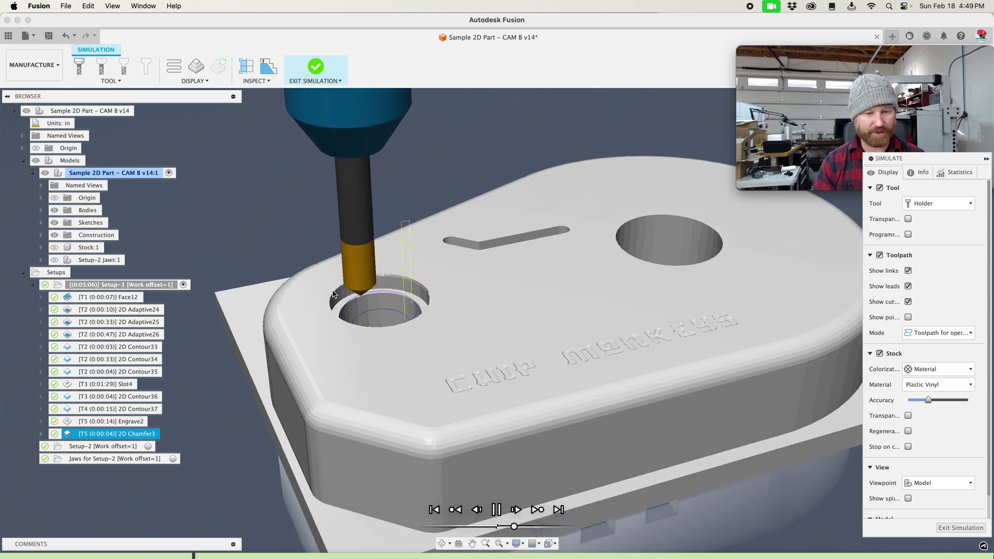
pyautogui.scroll(10, 332, 290)
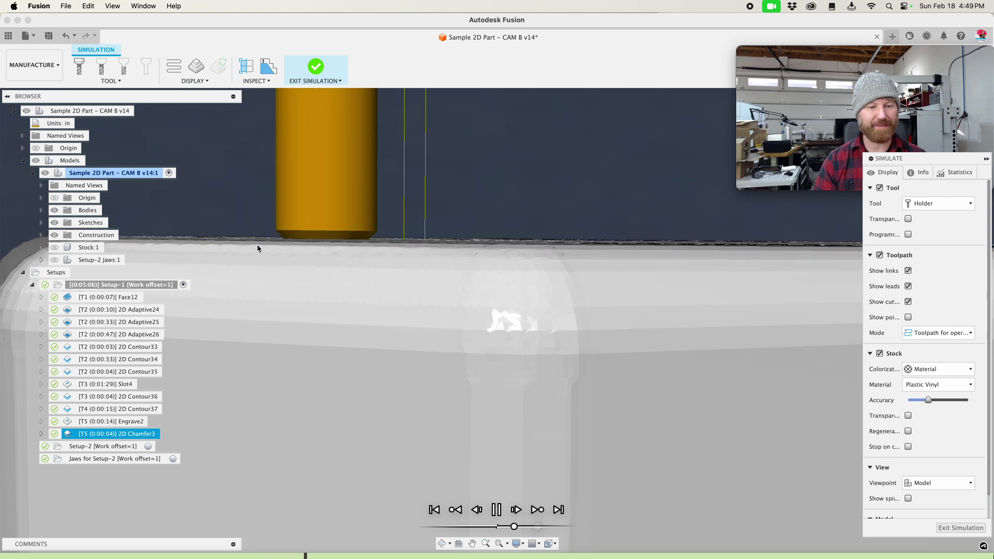
pyautogui.scroll(-6, 257, 246)
pyautogui.scroll(2, 404, 281)
pyautogui.scroll(-3, 404, 281)
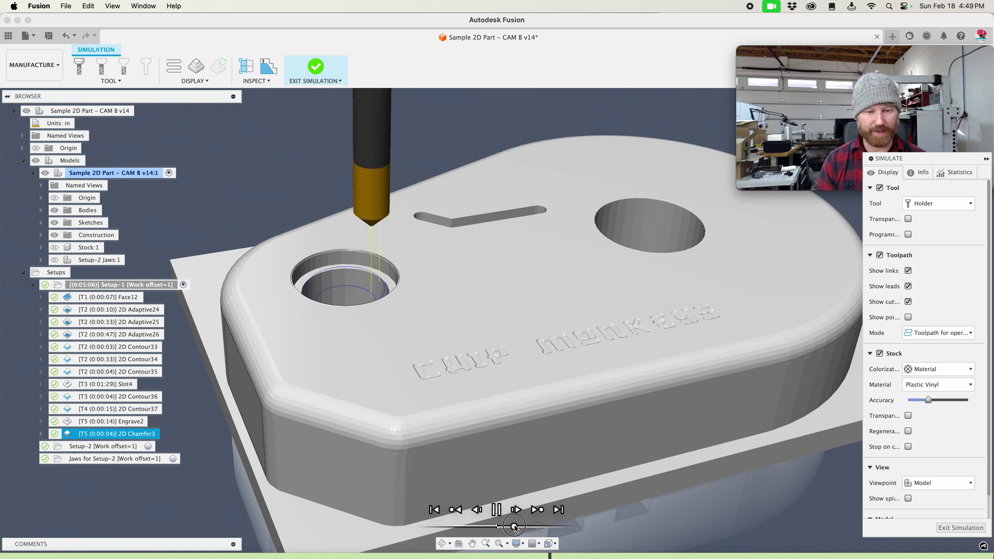
# Slow and pause the simulation at the counterbore's inner step, examine the tool's clearance there, and exit the simulation
pyautogui.moveTo(514, 526); pyautogui.dragTo(510, 526)
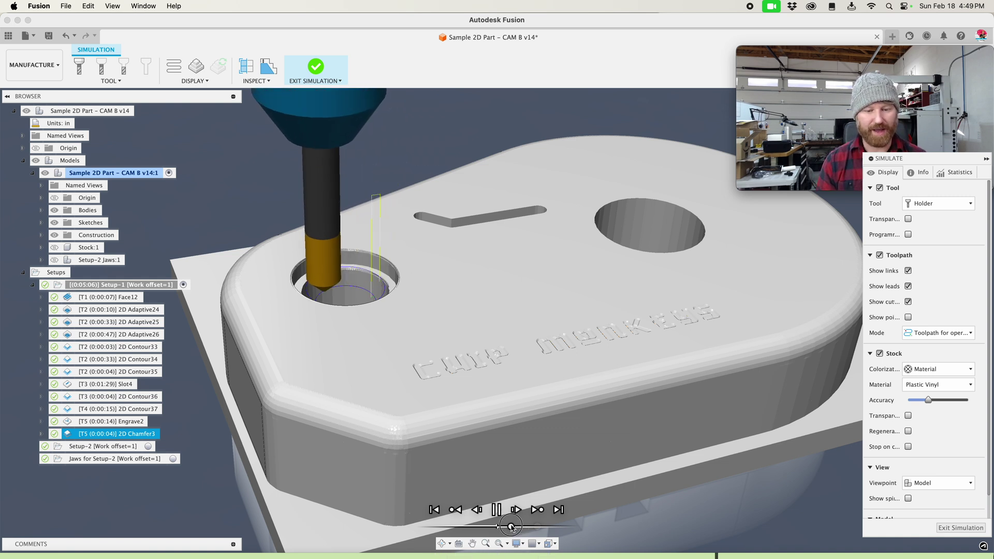
pyautogui.click(495, 510)
pyautogui.scroll(3, 338, 344)
pyautogui.scroll(5, 337, 341)
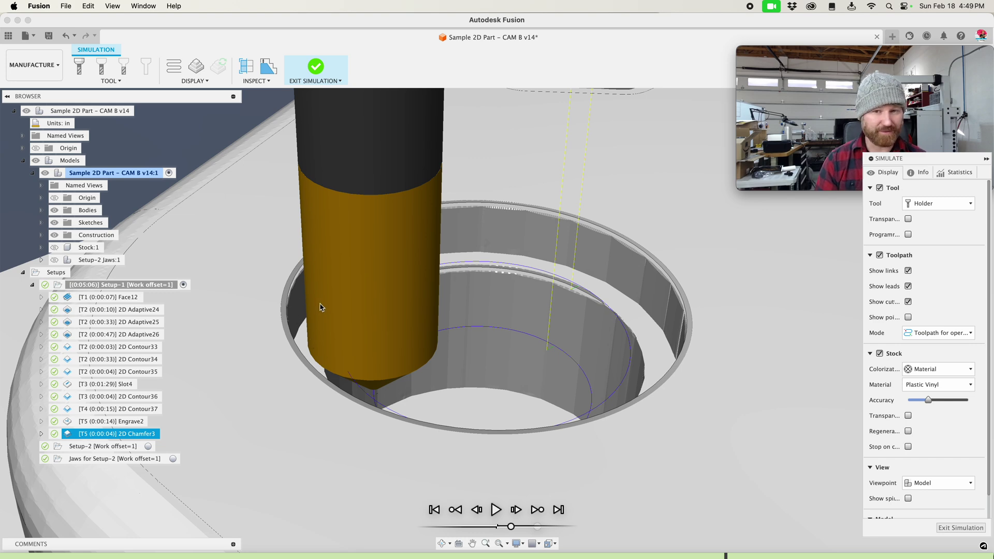
pyautogui.scroll(-8, 324, 311)
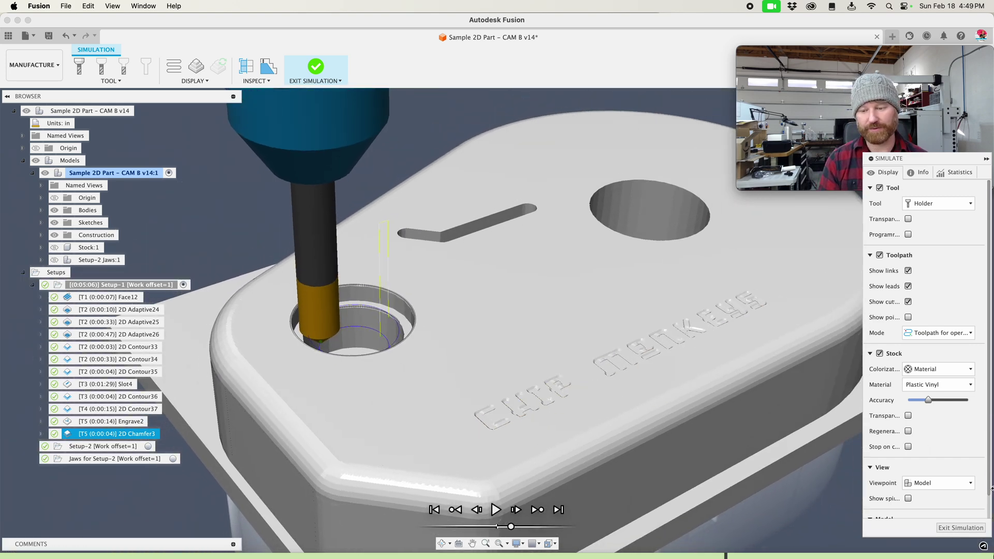
pyautogui.click(958, 527)
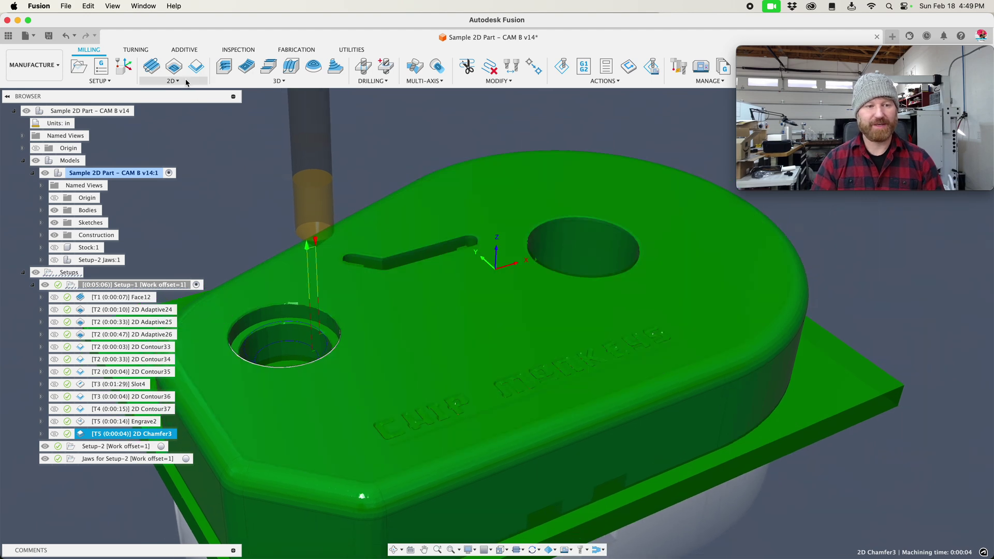
# Create a 2D Contour operation with tool 5 and select the large hole's chamfer edge as the contour
pyautogui.click(214, 164)
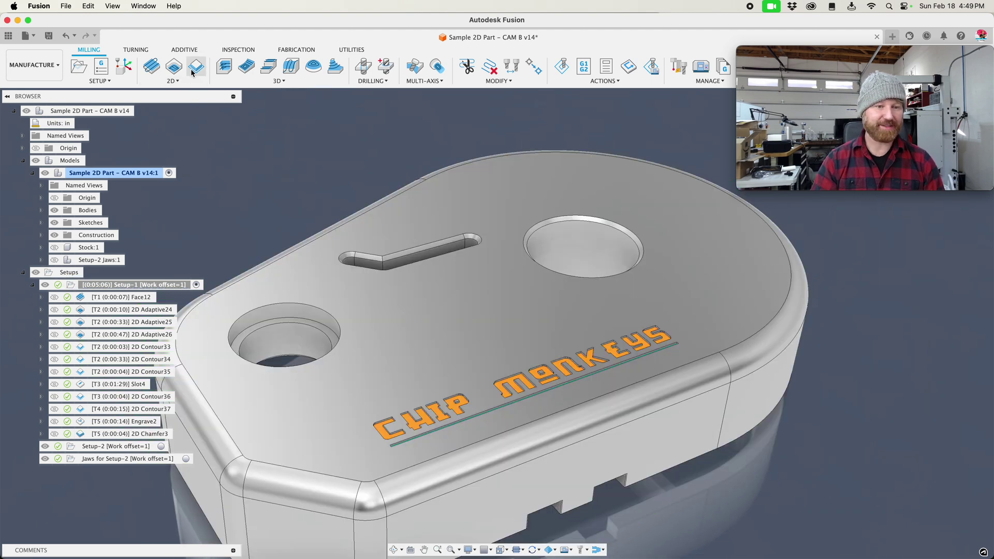
pyautogui.click(172, 80)
pyautogui.click(155, 125)
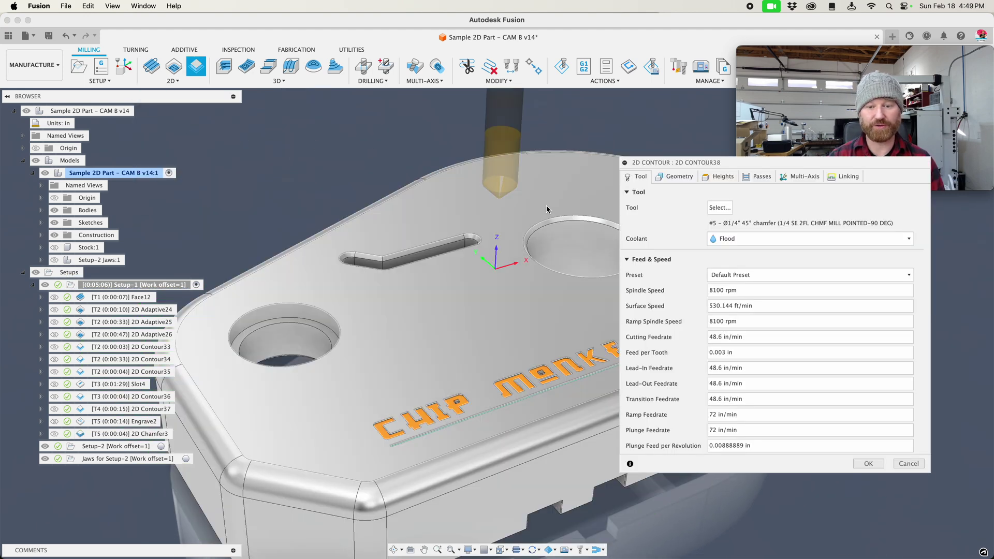
pyautogui.click(558, 218)
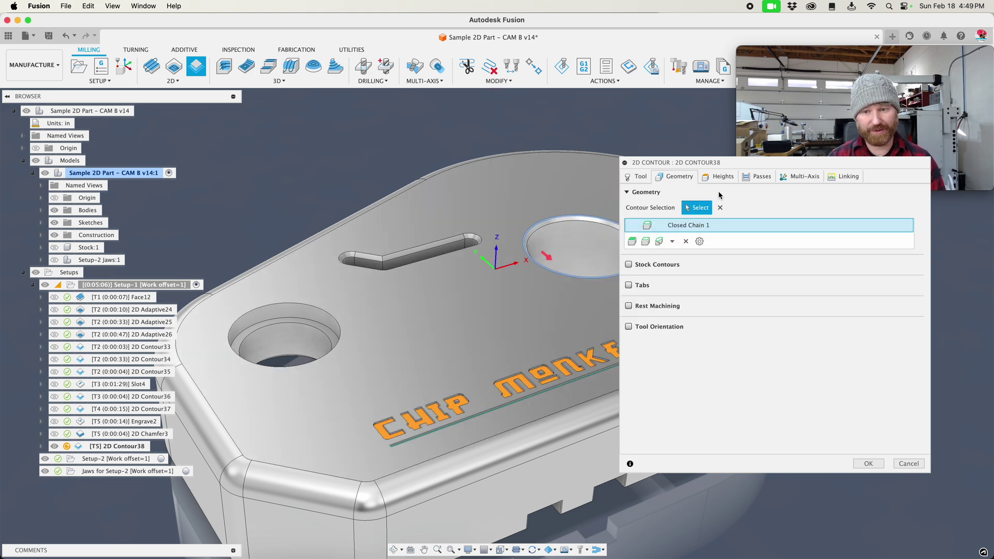
# Set the large hole contour's chamfer tip offset to 0.0625 in, generate the toolpath, and inspect the chamfer in the in-process stock
pyautogui.click(758, 177)
pyautogui.scroll(-3, 761, 411)
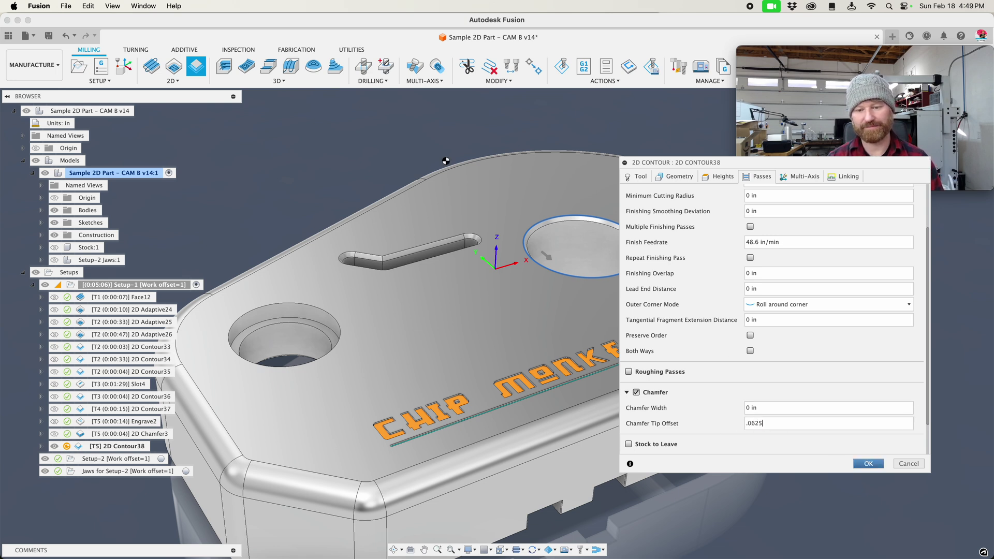
pyautogui.press('Return')
pyautogui.scroll(-3, 446, 161)
pyautogui.scroll(5, 457, 219)
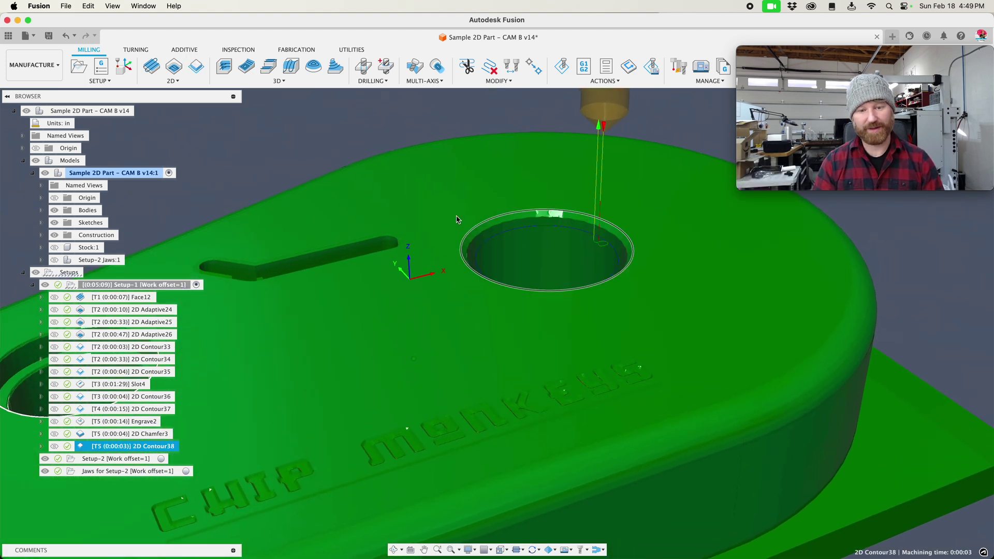
pyautogui.scroll(-3, 465, 225)
pyautogui.scroll(3, 480, 232)
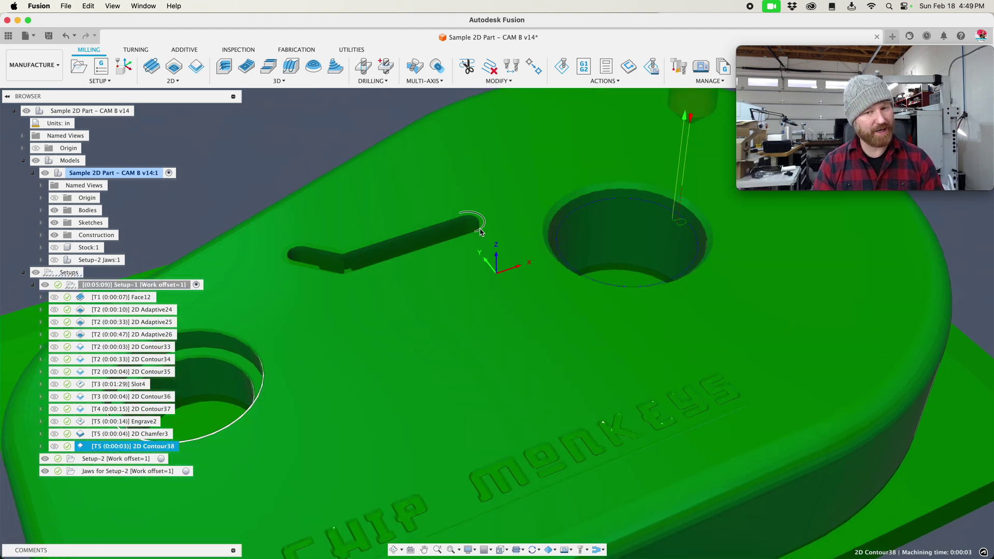
pyautogui.scroll(-4, 480, 231)
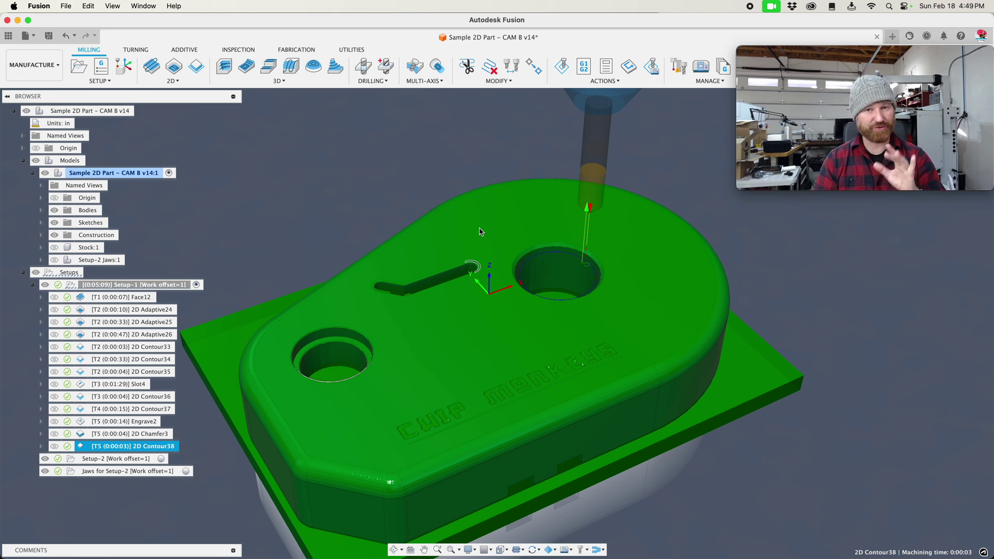
# Create a 2D Contour operation on the slot's chamfer edge with a chamfer tip offset of 0.045 in
pyautogui.click(202, 69)
pyautogui.click(429, 276)
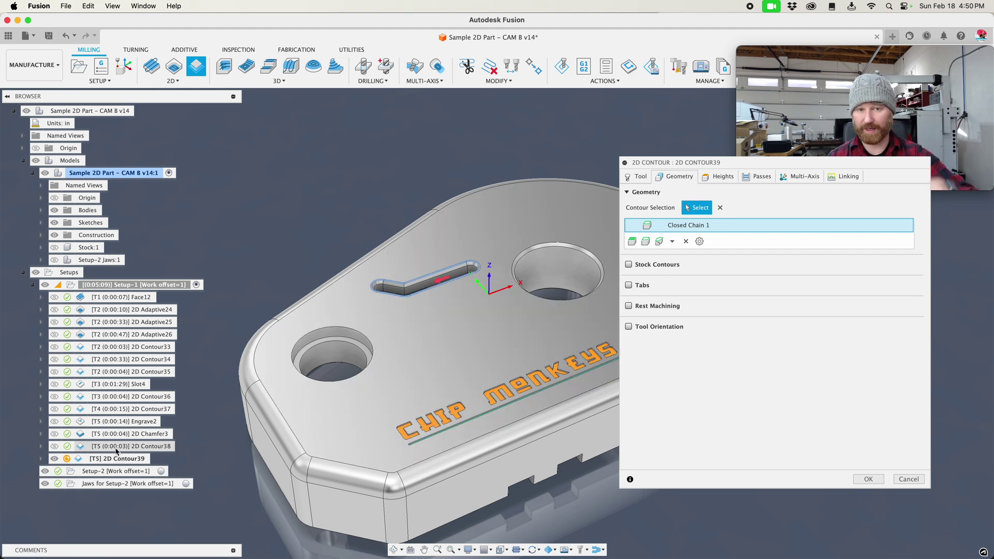
pyautogui.click(764, 178)
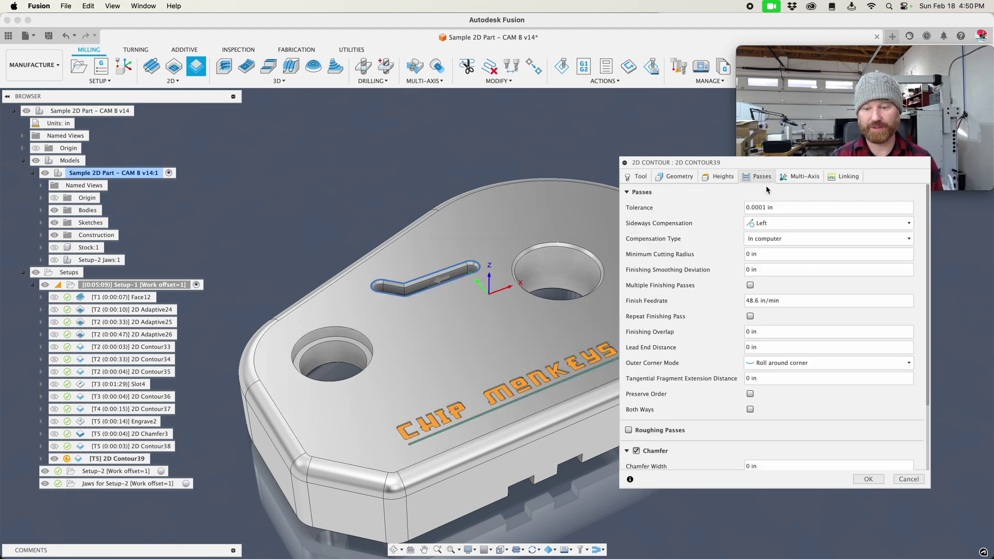
pyautogui.scroll(-3, 763, 386)
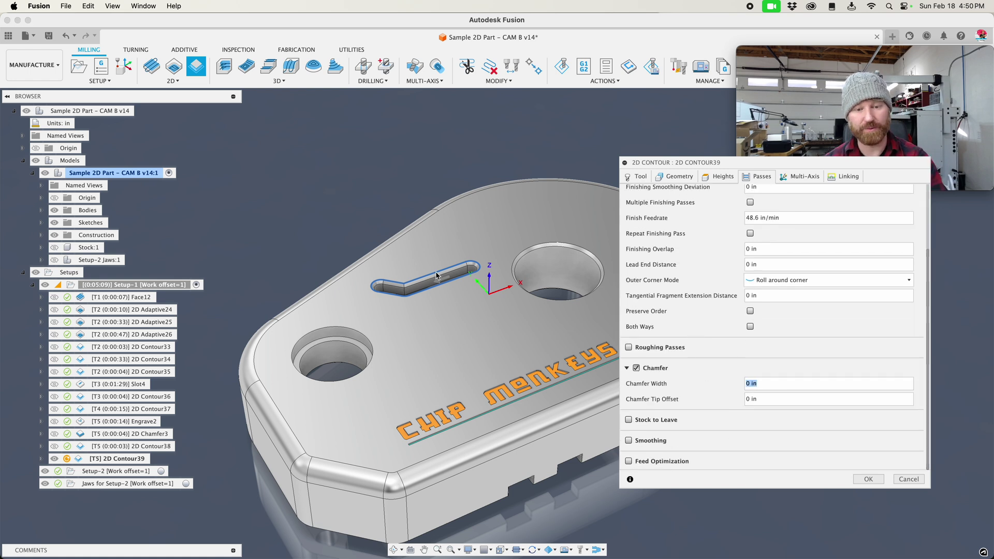
pyautogui.scroll(2, 436, 275)
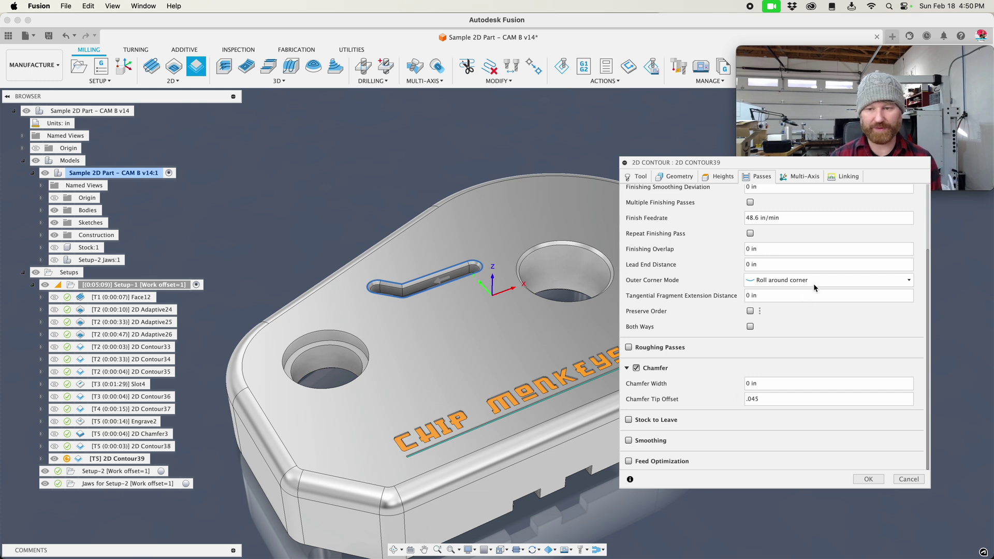
# Set the slot contour's horizontal lead-in radius to 0, generate the toolpath, and inspect the slot's chamfer in the in-process stock
pyautogui.click(844, 178)
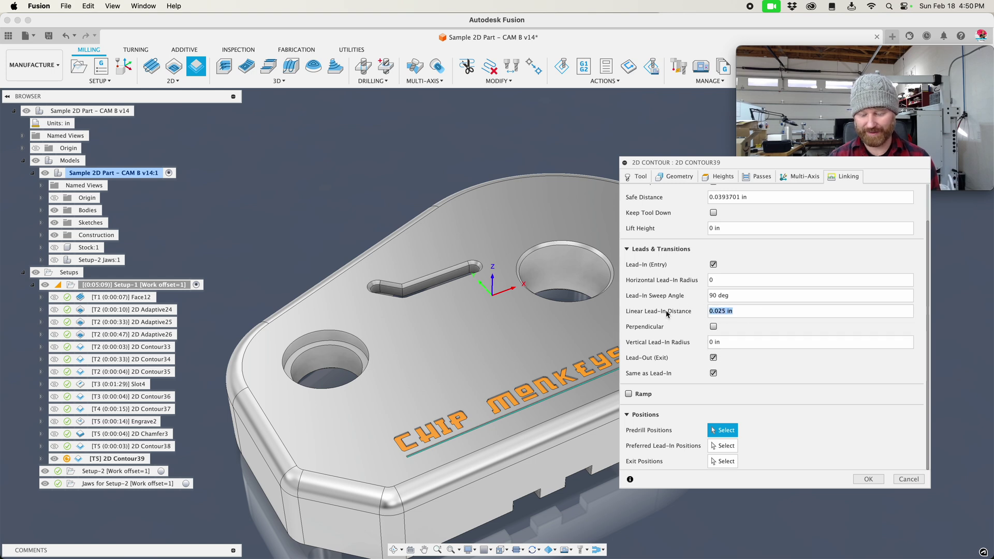
pyautogui.click(870, 479)
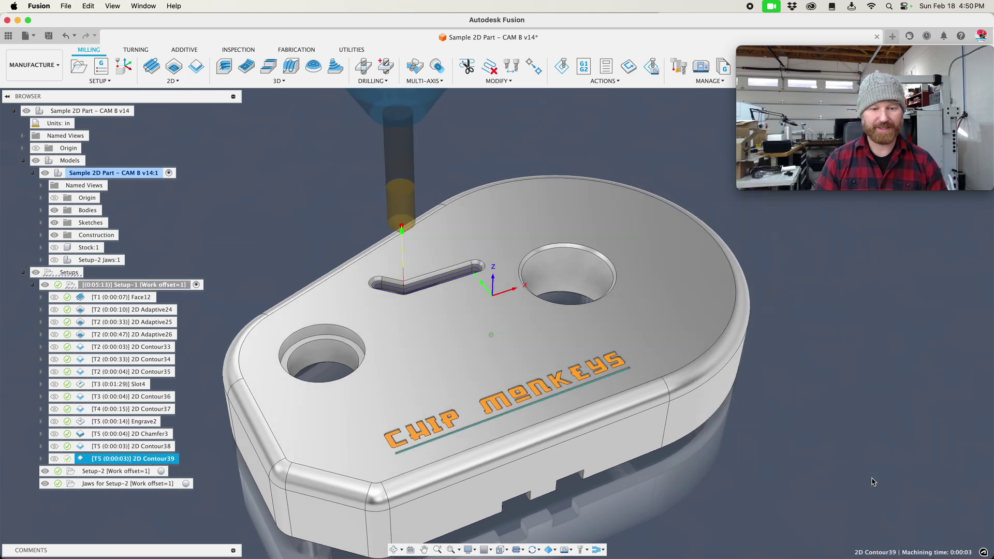
pyautogui.scroll(10, 482, 318)
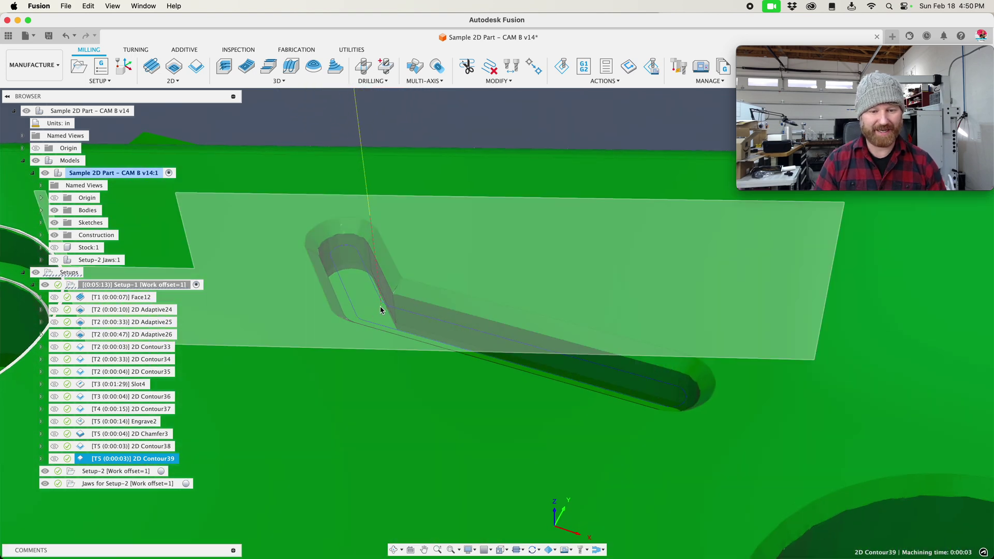
pyautogui.scroll(-2, 382, 309)
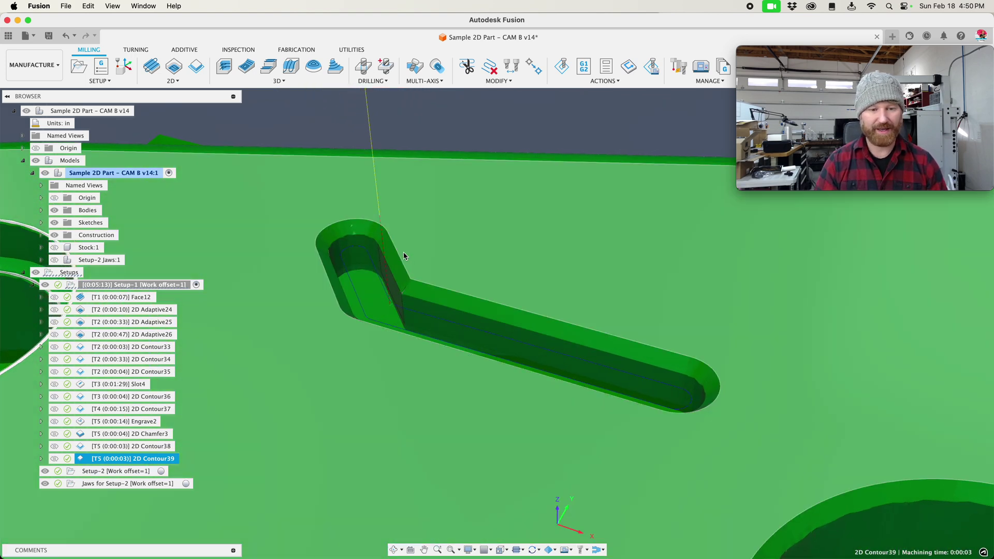
pyautogui.scroll(-10, 648, 366)
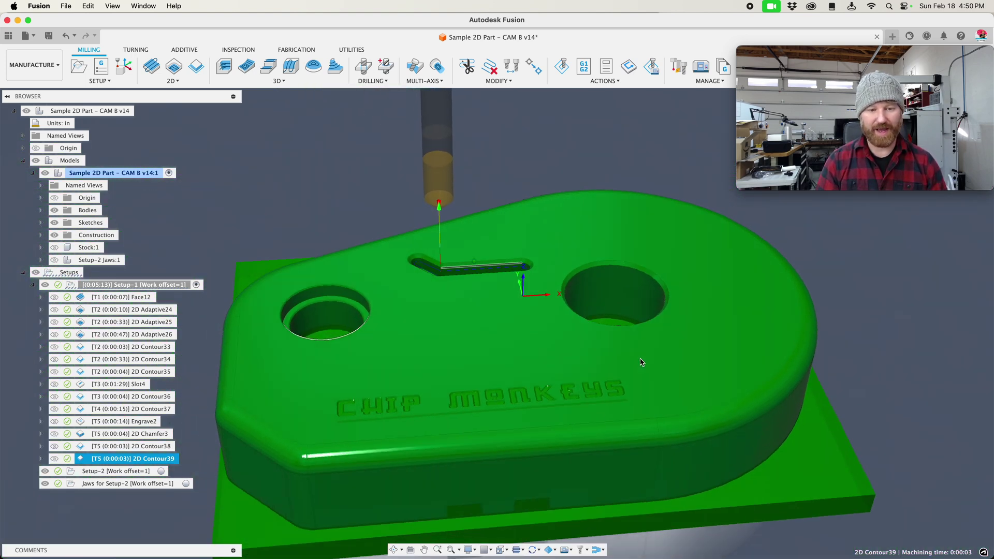
# Deselect the slot toolpath and examine the narrow line beneath the "CHIP MONKEYS" lettering
pyautogui.click(275, 229)
pyautogui.scroll(8, 432, 444)
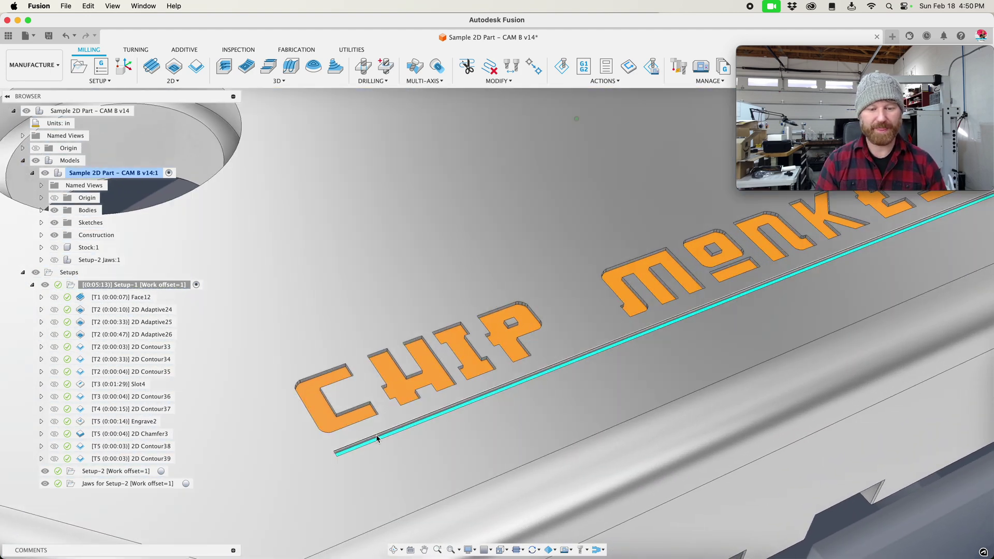
pyautogui.scroll(-8, 385, 436)
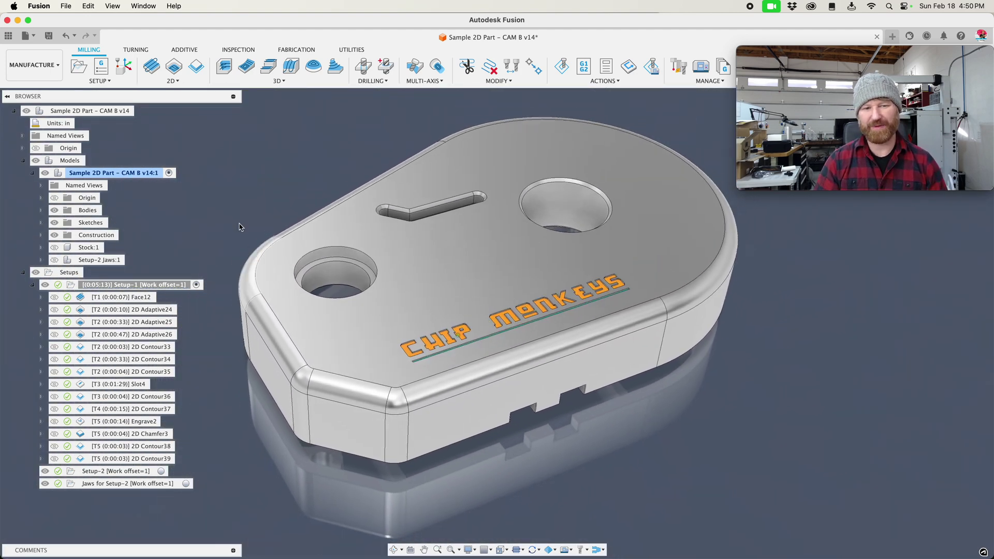